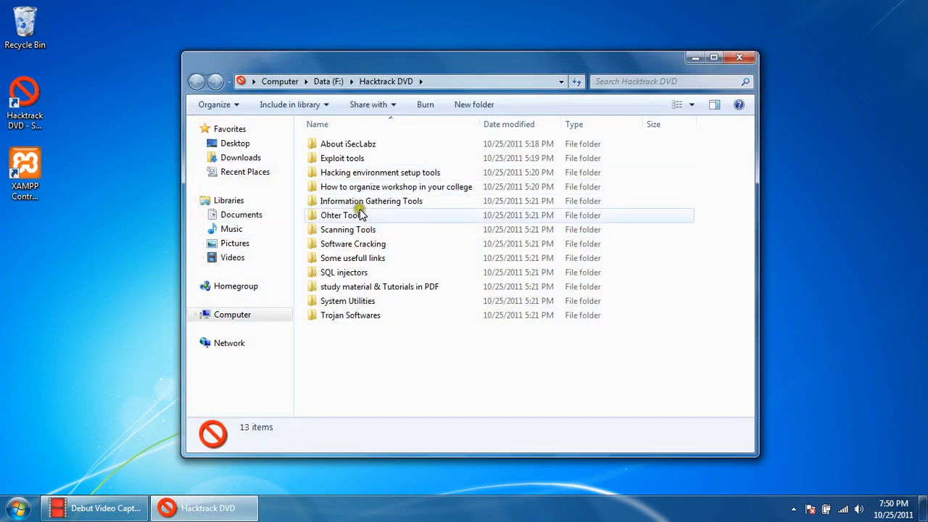
# - Launch the Nessus-4.4.1-i386 installer from the Nessus folder under Scanning Tools, vulnerability scanners
pyautogui.click(349, 230)
pyautogui.doubleClick(349, 230)
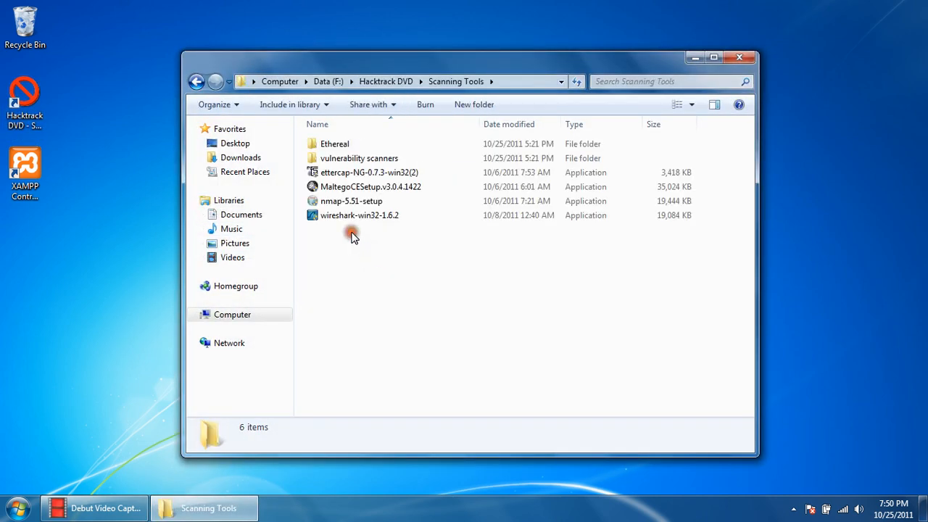
pyautogui.doubleClick(357, 157)
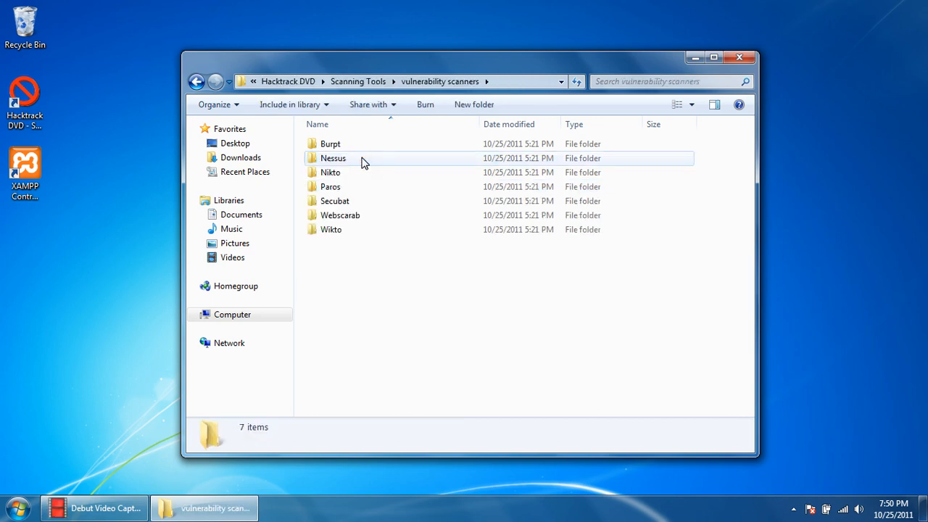
pyautogui.doubleClick(363, 159)
pyautogui.click(362, 161)
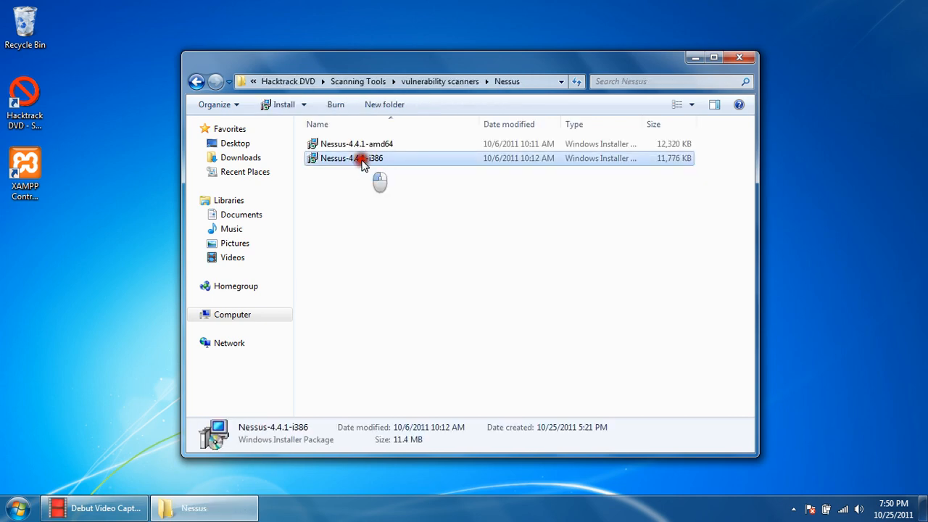
pyautogui.doubleClick(363, 161)
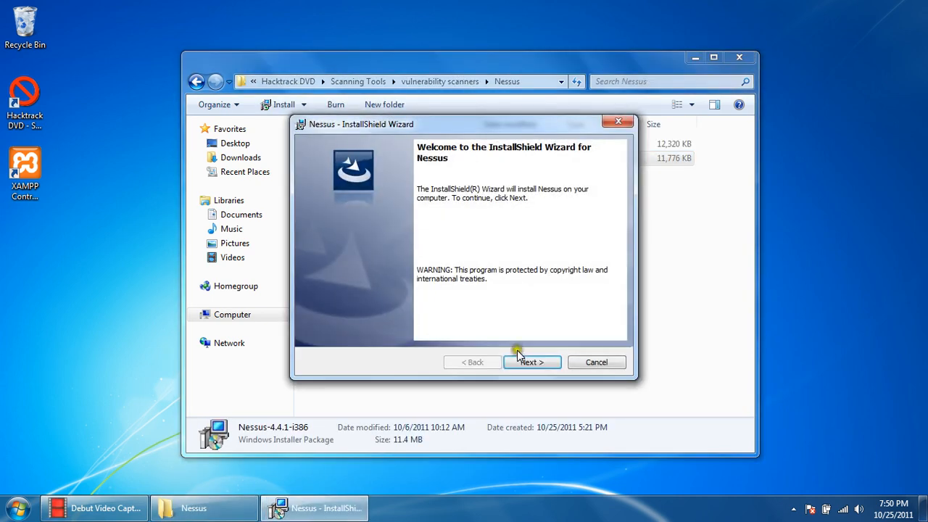
# - Install Nessus to the default destination folder, accepting the license agreement, and finish the installation wizard
pyautogui.click(518, 359)
pyautogui.click(434, 307)
pyautogui.click(530, 360)
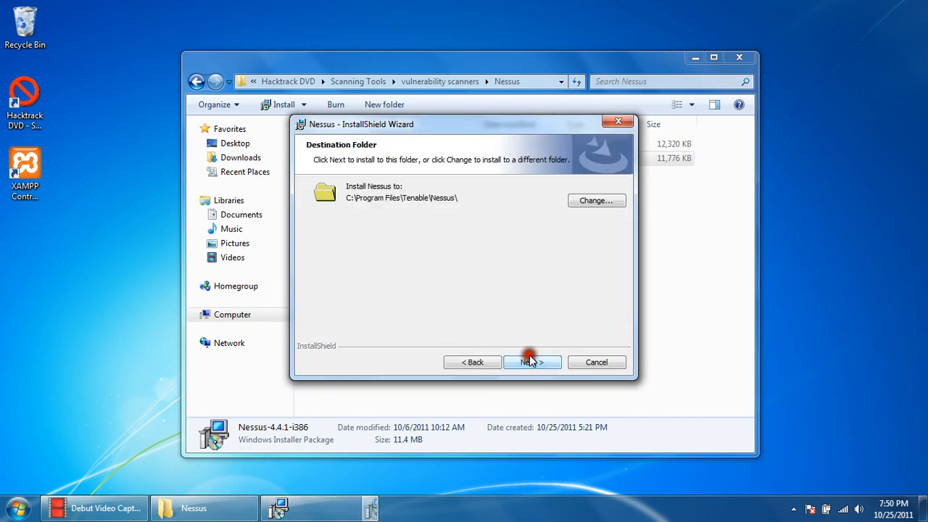
pyautogui.click(529, 361)
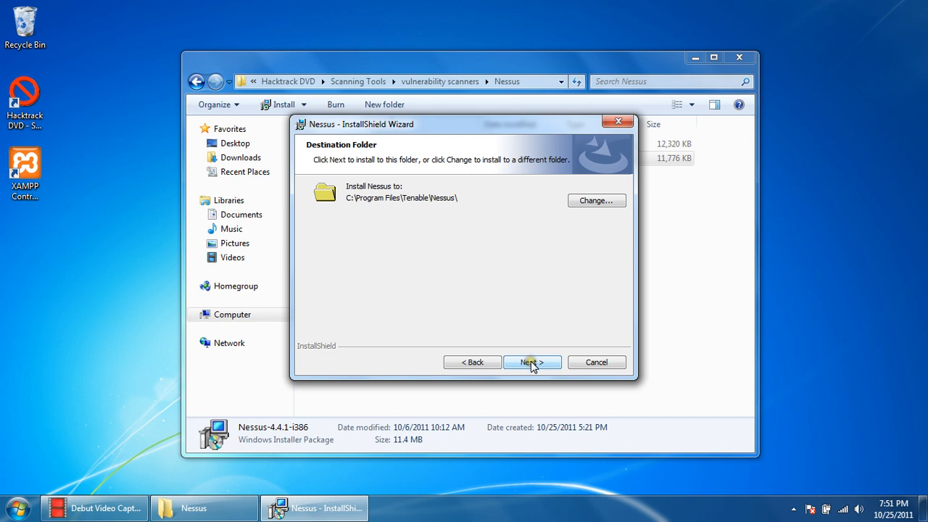
pyautogui.click(531, 361)
pyautogui.click(531, 361)
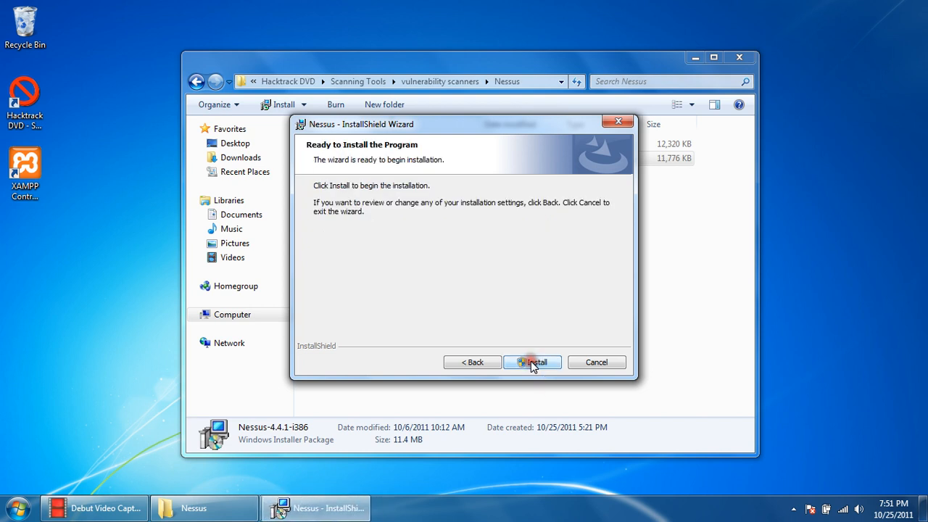
pyautogui.click(531, 361)
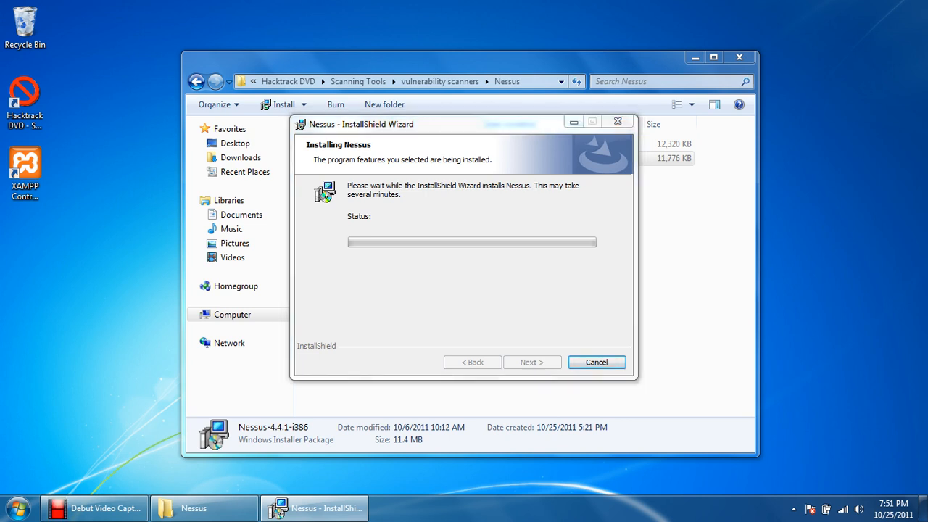
pyautogui.click(520, 278)
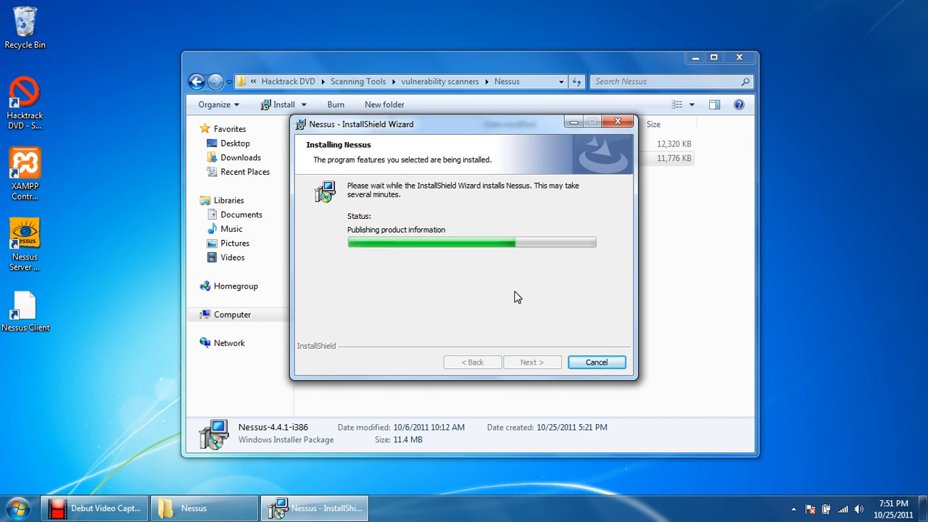
pyautogui.click(514, 291)
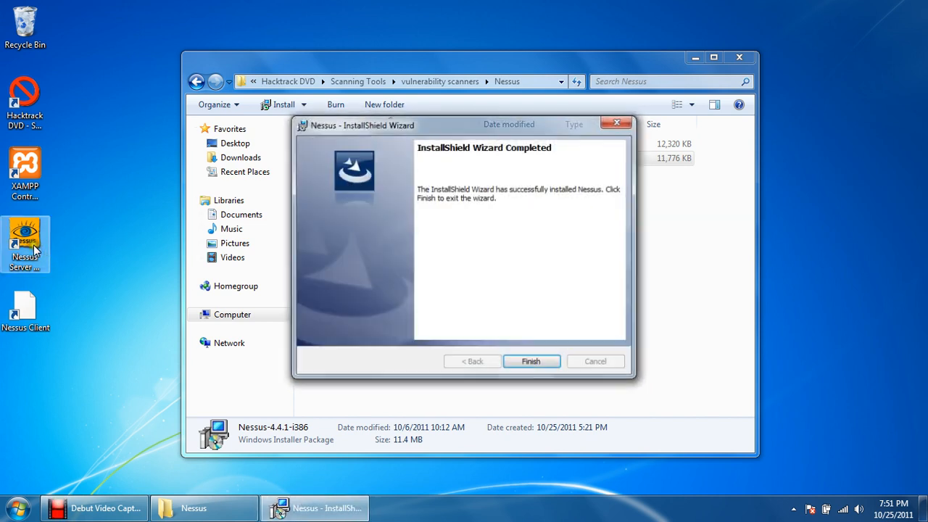
pyautogui.click(540, 360)
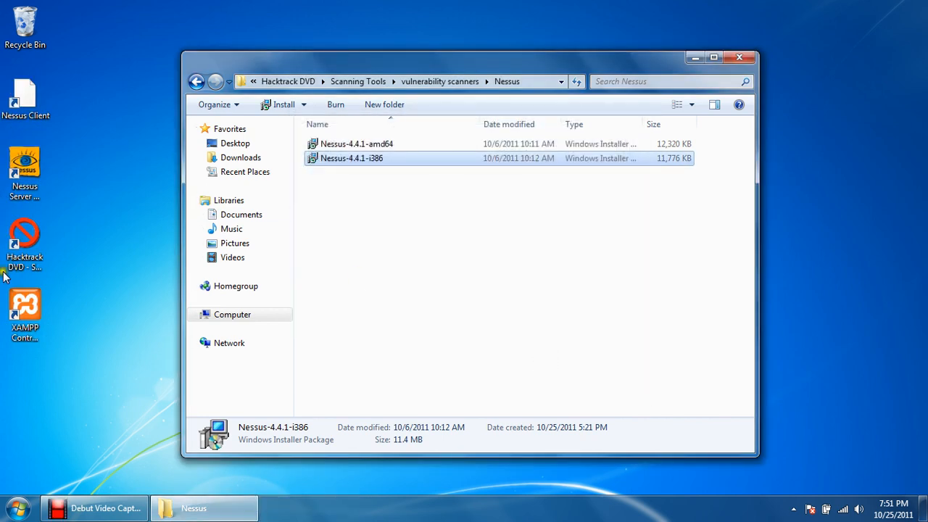
# - Open Nessus Server Manager and disable starting the Nessus server when Windows boots
pyautogui.doubleClick(24, 166)
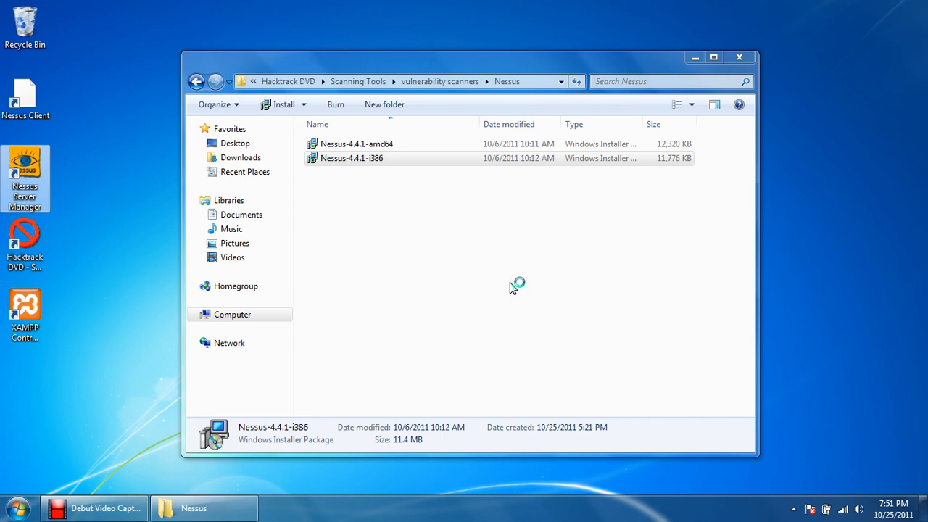
pyautogui.click(739, 57)
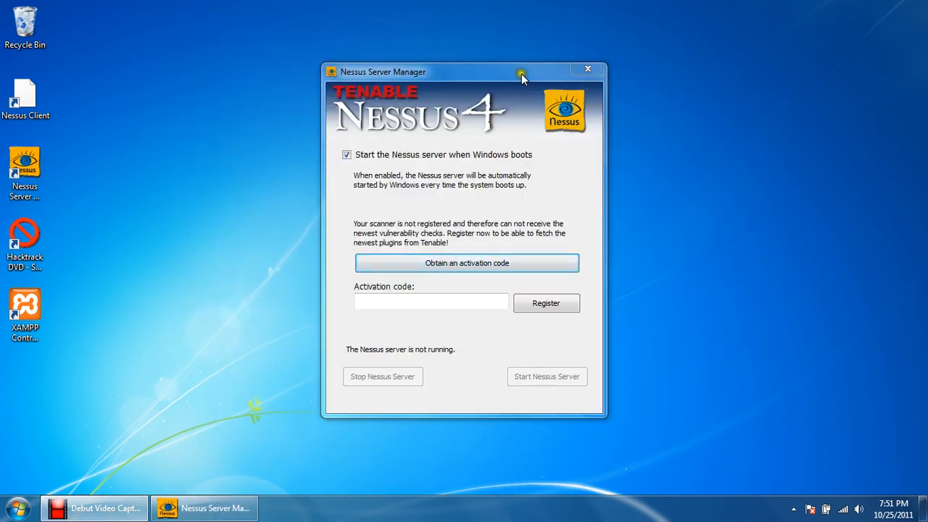
pyautogui.moveTo(522, 77); pyautogui.dragTo(476, 77)
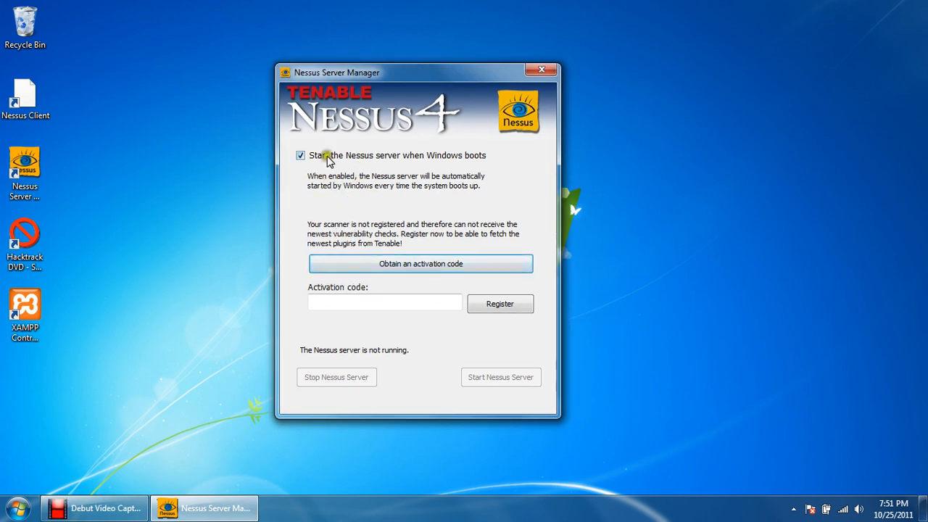
pyautogui.click(301, 155)
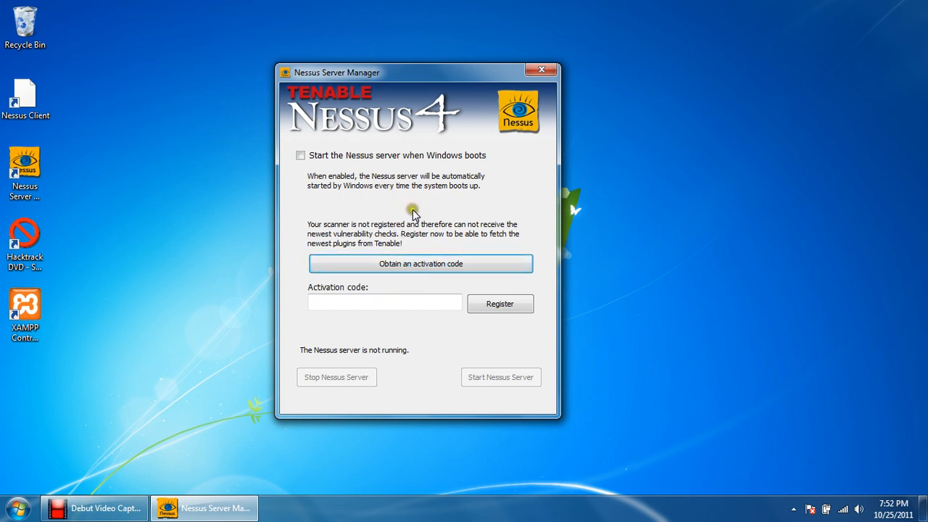
# - Request an activation code from the Nessus website and choose the option for using Nessus at home
pyautogui.click(403, 265)
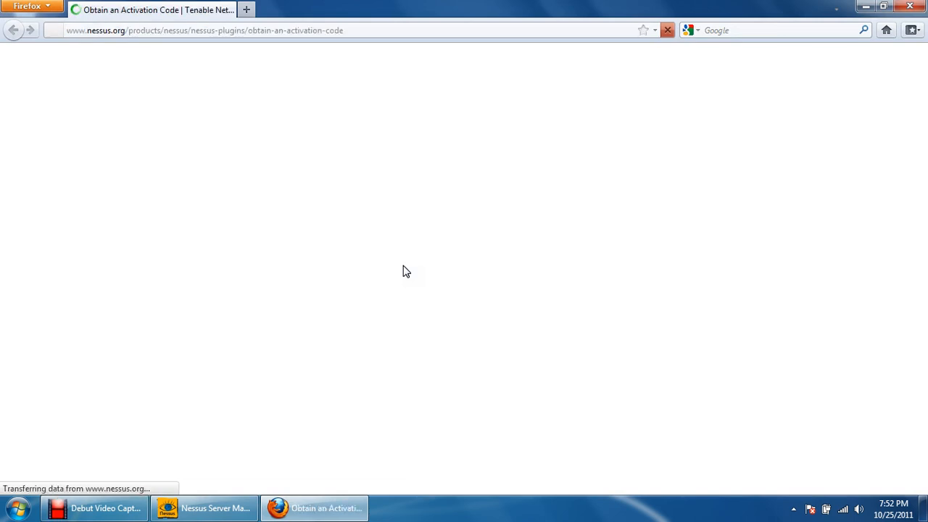
pyautogui.click(403, 265)
pyautogui.moveTo(405, 265); pyautogui.dragTo(430, 270)
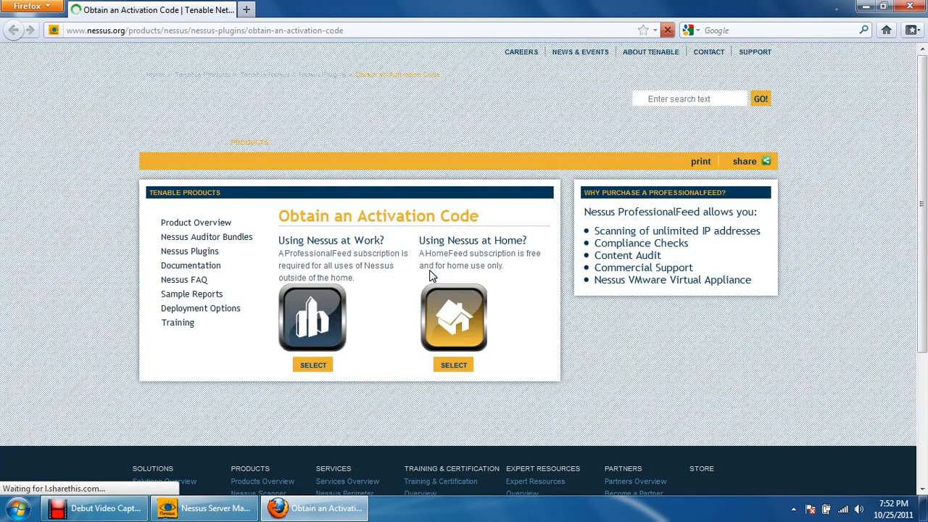
pyautogui.click(379, 321)
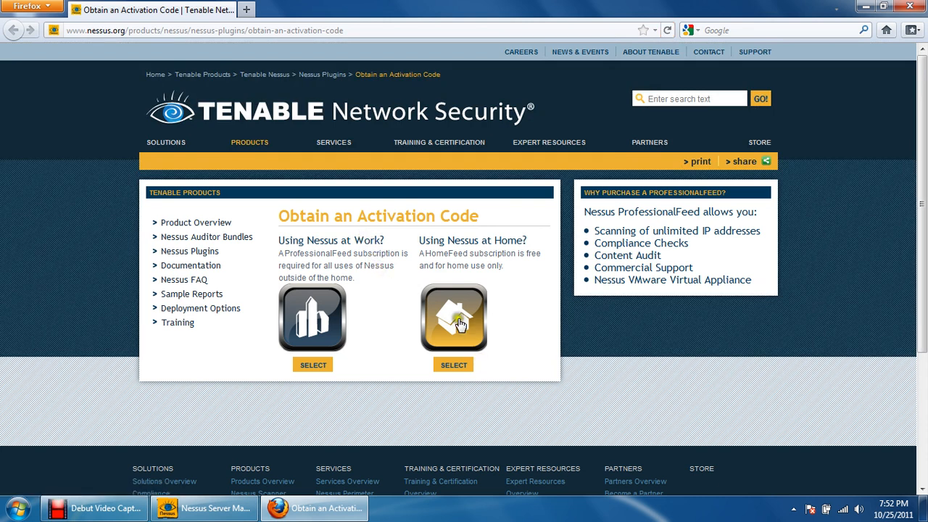
pyautogui.moveTo(460, 240); pyautogui.dragTo(524, 242)
pyautogui.click(465, 314)
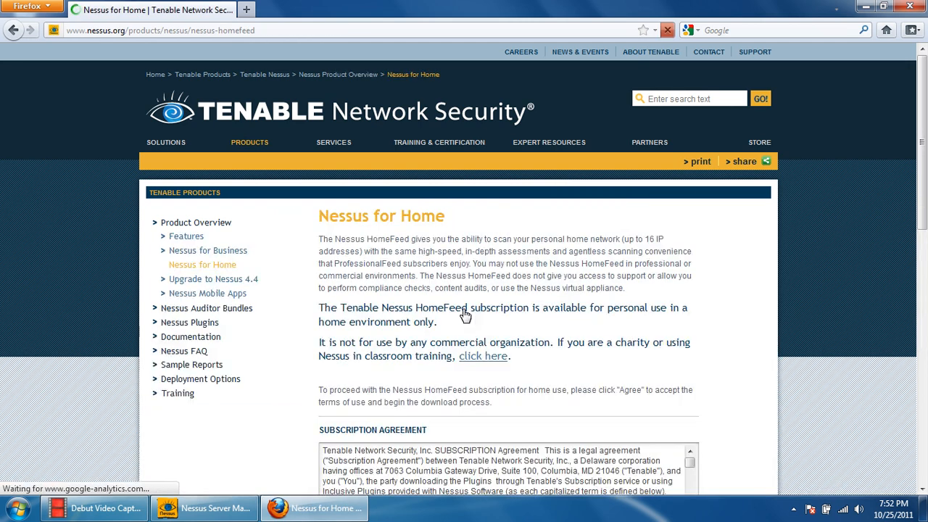
# - Agree to the Nessus HomeFeed subscription agreement
pyautogui.scroll(-3, 435, 377)
pyautogui.scroll(-10, 457, 311)
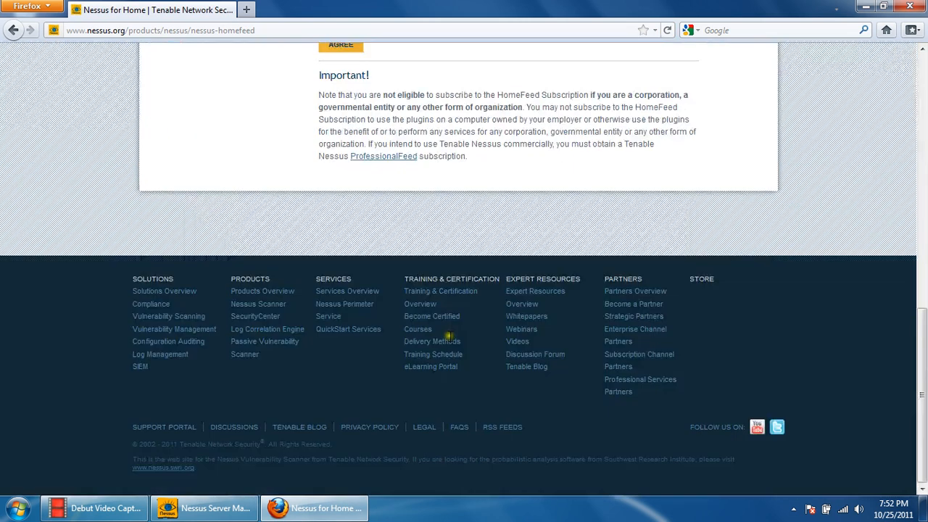
pyautogui.scroll(10, 361, 221)
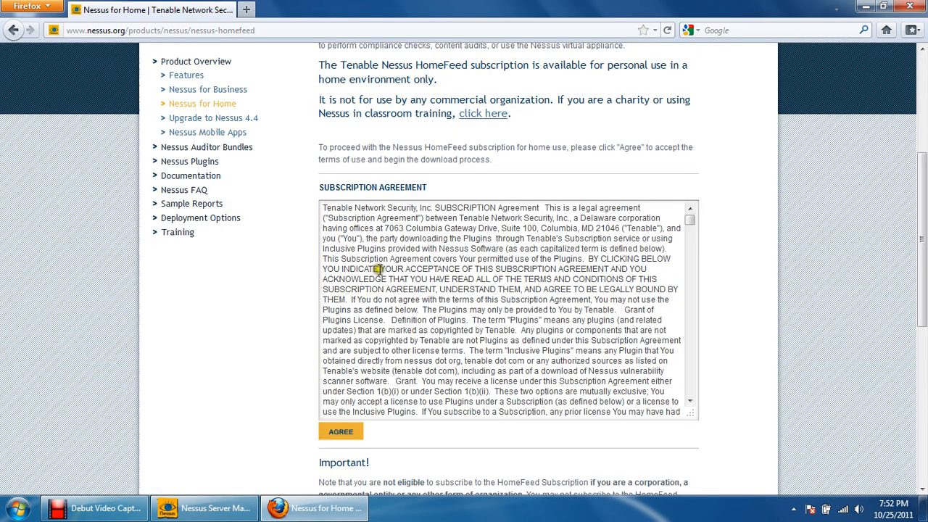
pyautogui.click(338, 432)
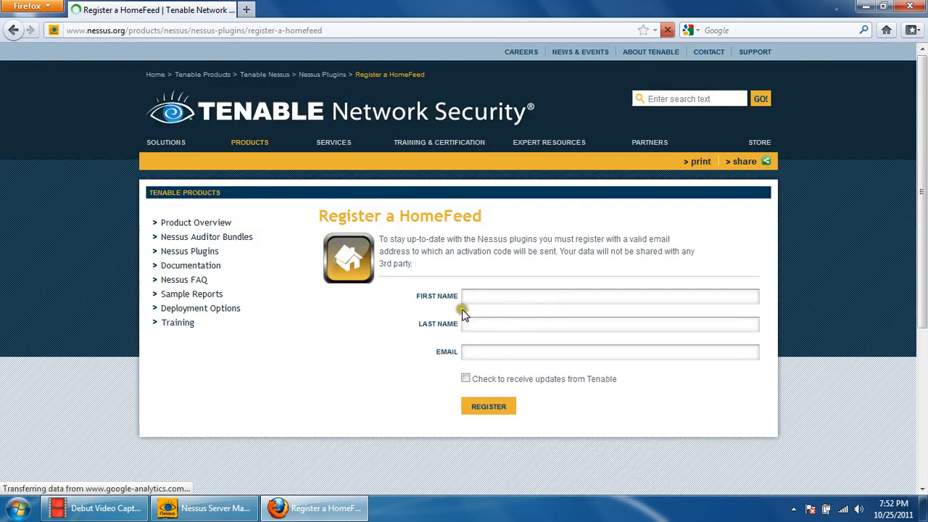
# - Fill in the HomeFeed registration form with the first name, last name and e-mail address, and submit it
pyautogui.click(472, 298)
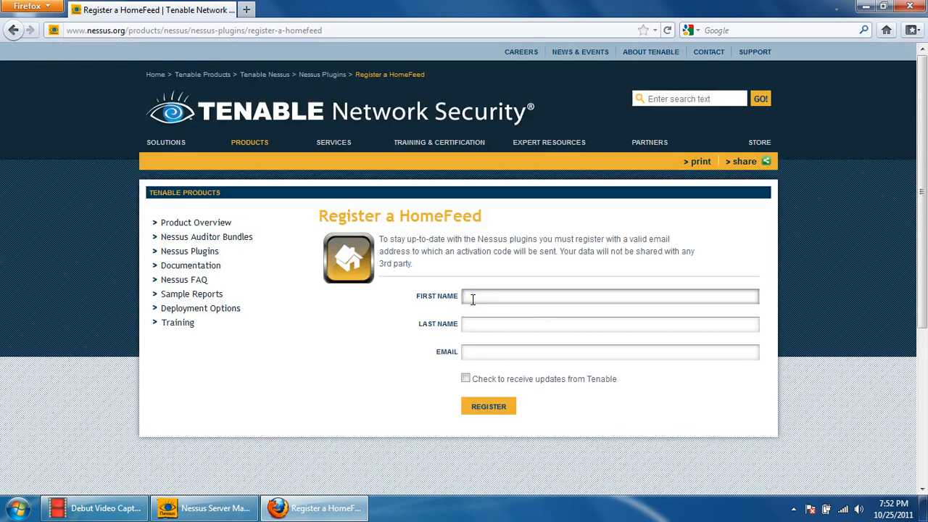
pyautogui.write('Wegilant')
pyautogui.press('Tab')
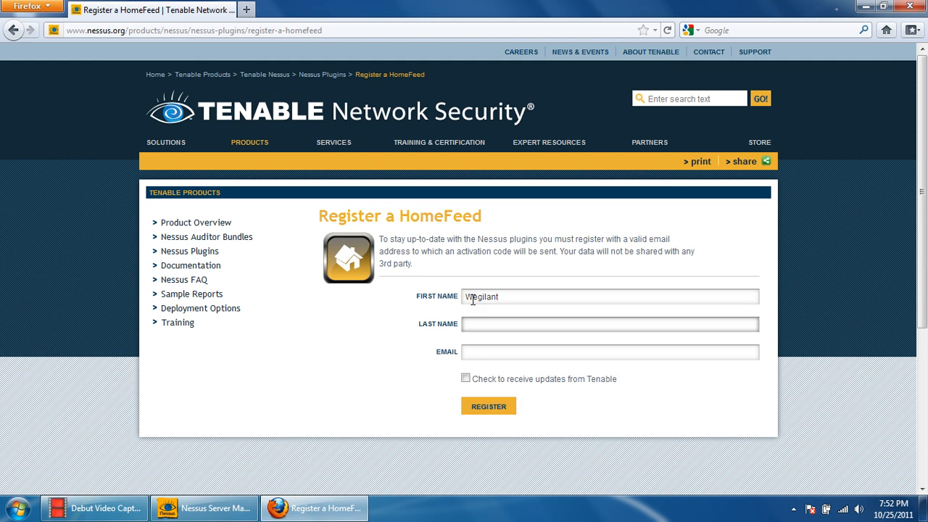
pyautogui.write('Net Solutions')
pyautogui.press('Tab')
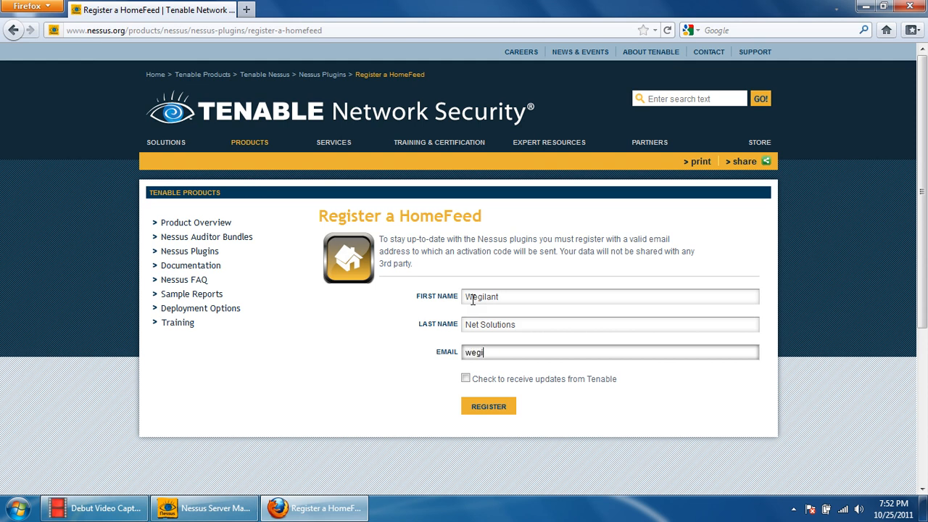
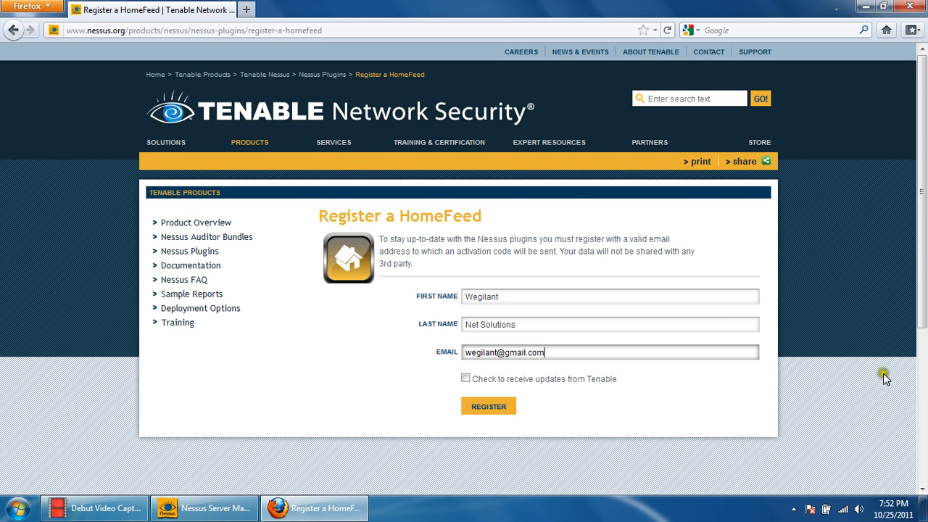
pyautogui.click(487, 409)
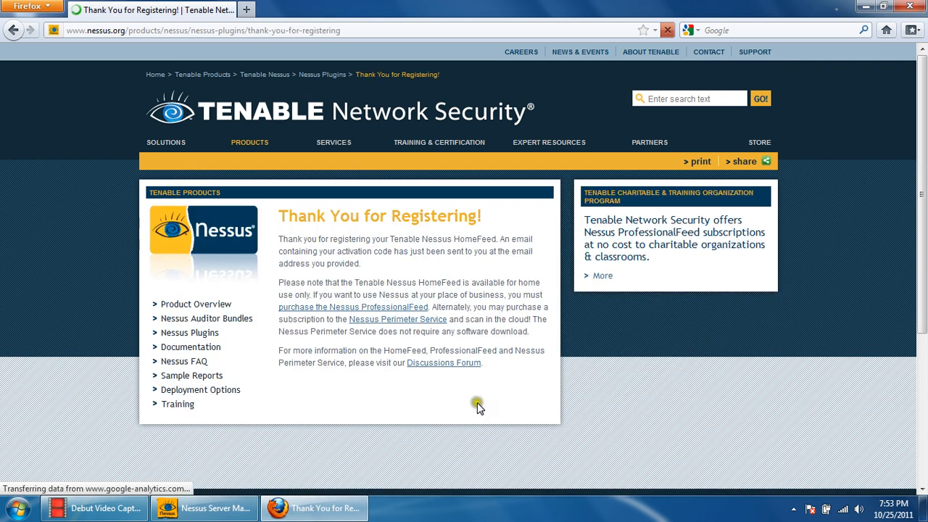
# - Open Gmail in a new browser tab
pyautogui.click(246, 9)
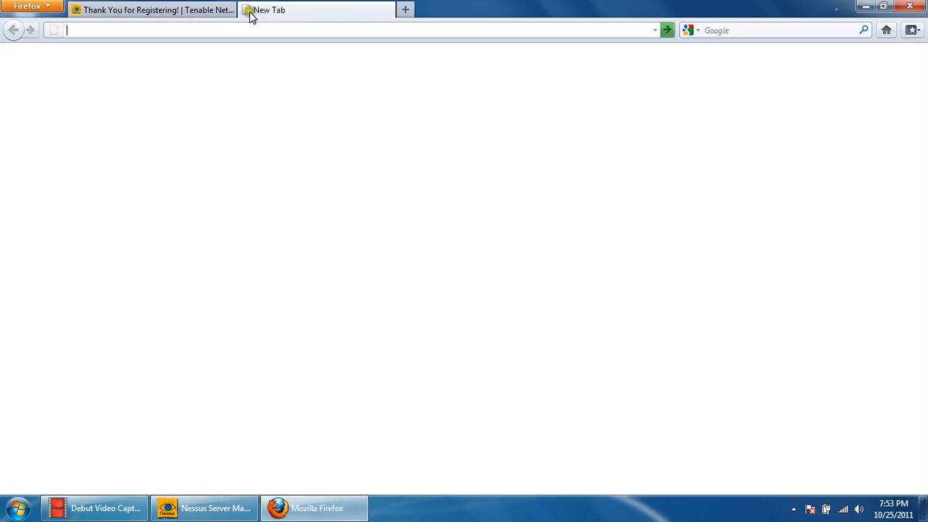
pyautogui.write('gmail')
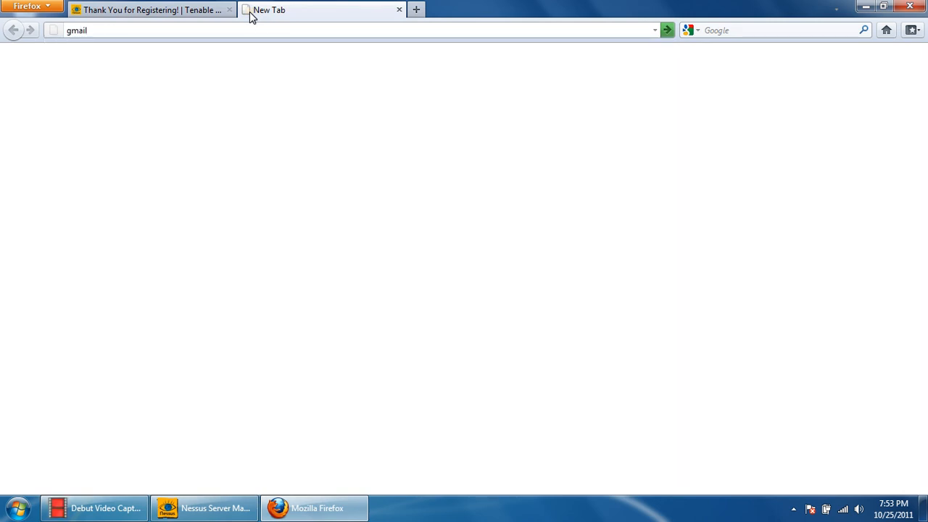
pyautogui.press('Return')
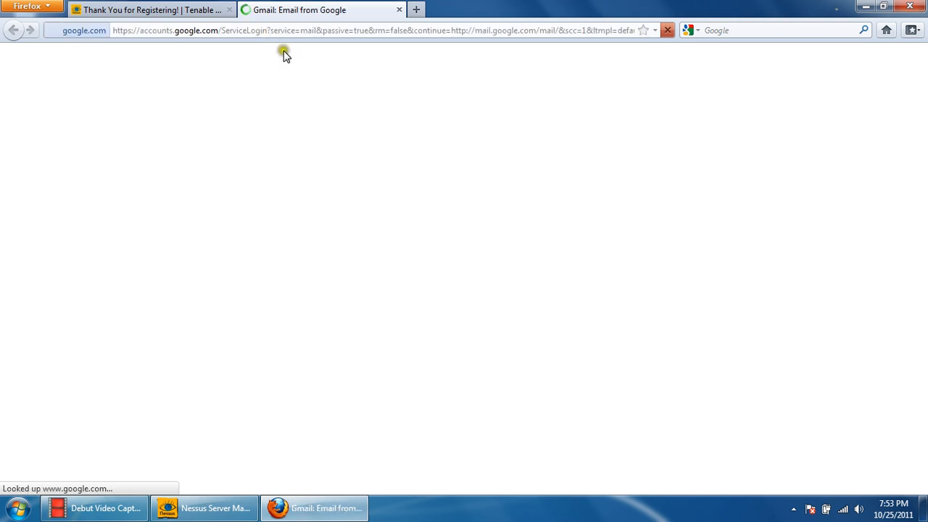
# - Sign in to Gmail with the account username and password, and let the browser remember the password
pyautogui.click(646, 181)
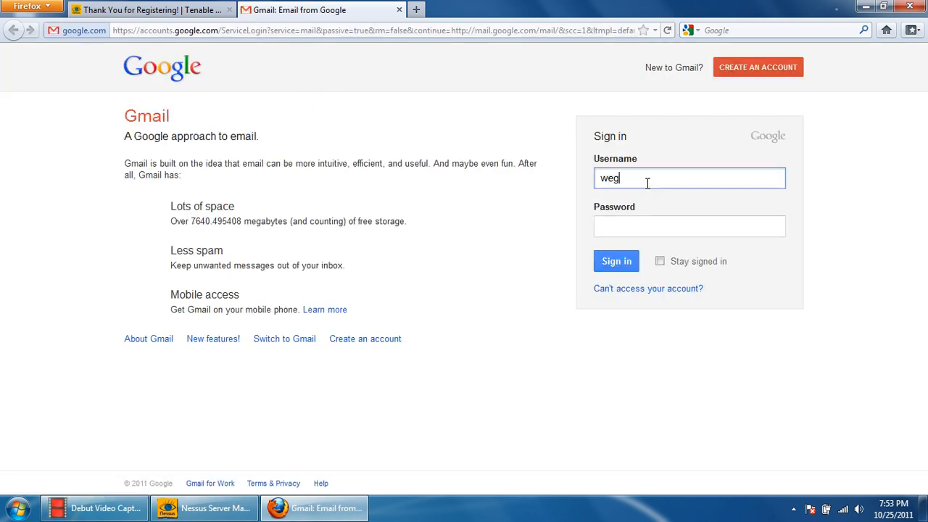
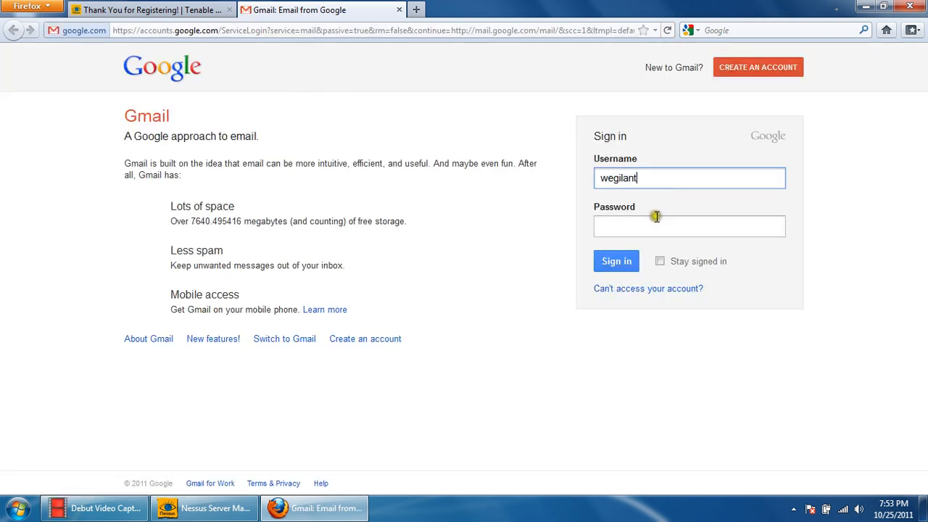
pyautogui.click(655, 223)
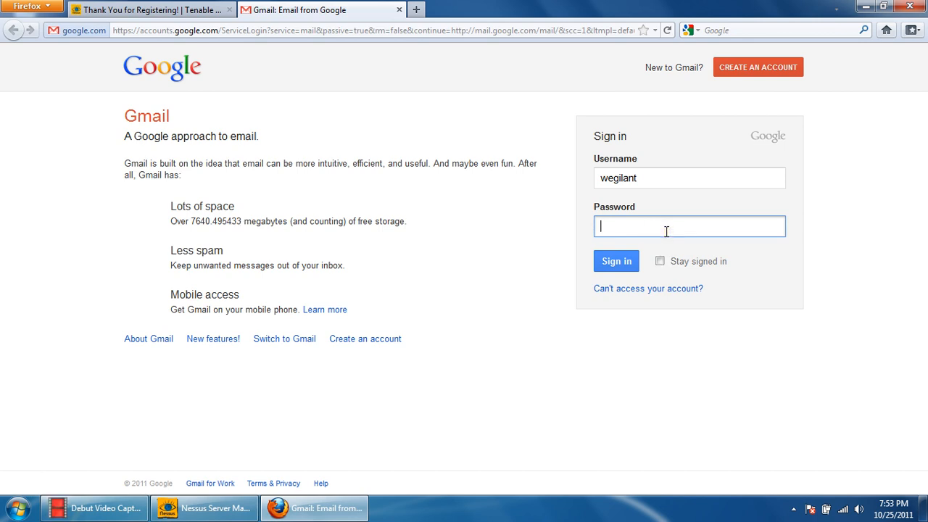
pyautogui.write('••••••••')
pyautogui.click(617, 262)
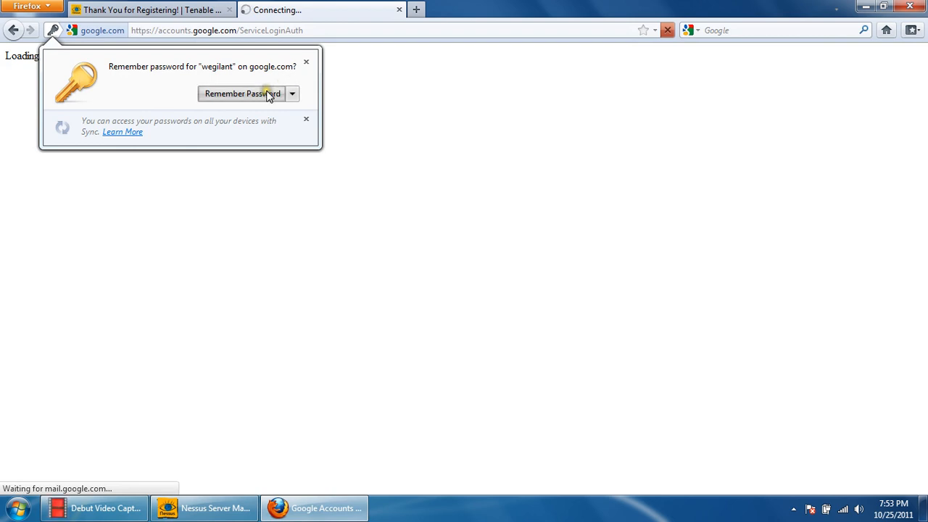
pyautogui.click(265, 94)
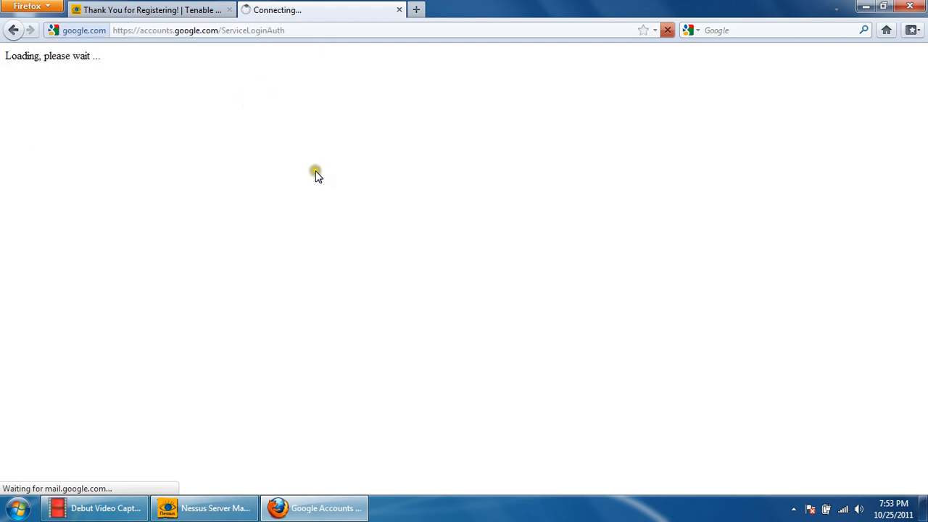
pyautogui.click(171, 9)
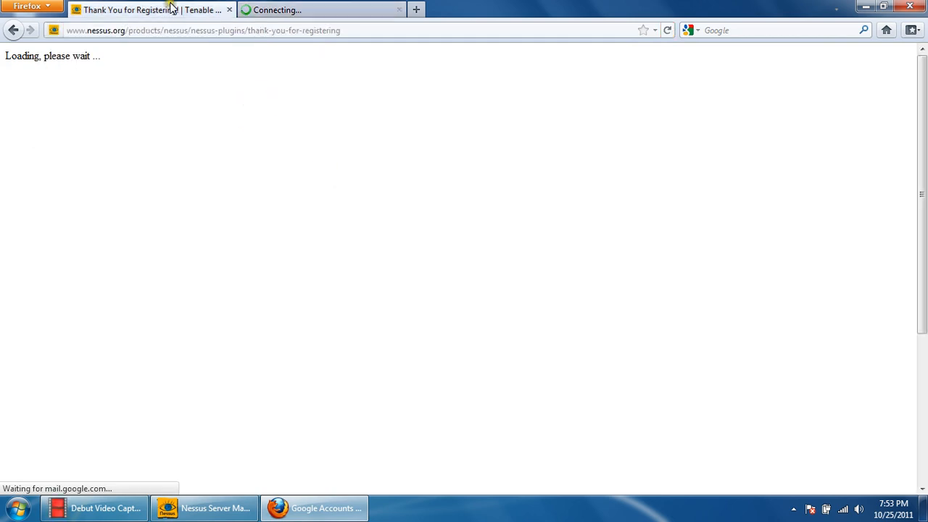
pyautogui.click(257, 9)
pyautogui.click(182, 6)
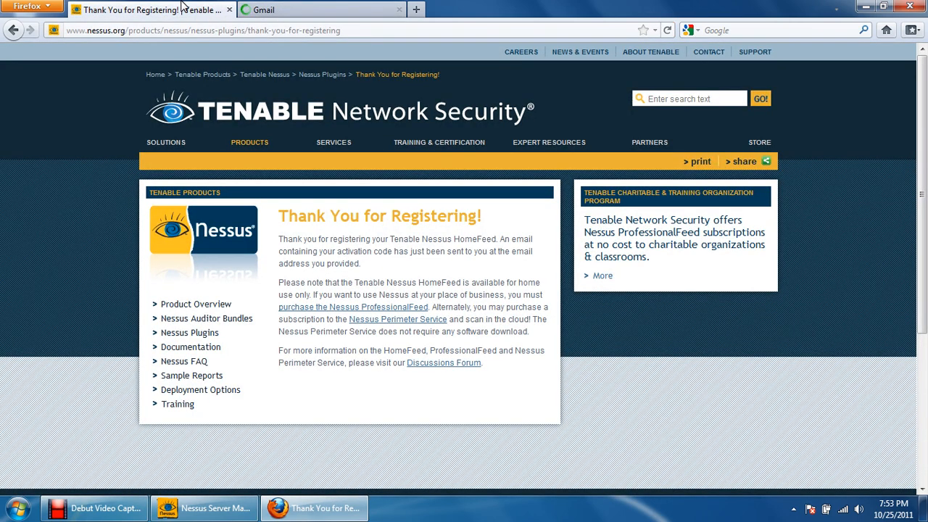
pyautogui.click(308, 7)
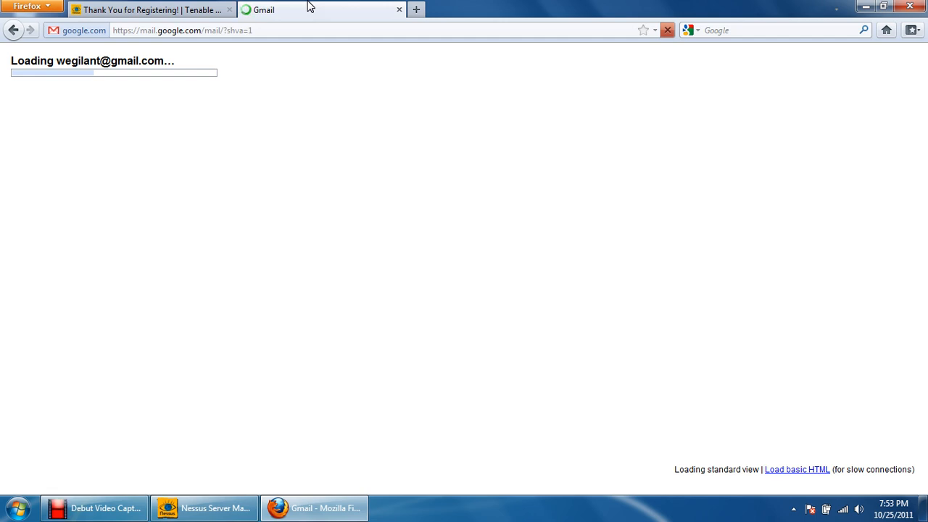
pyautogui.click(216, 10)
pyautogui.click(310, 8)
pyautogui.click(183, 8)
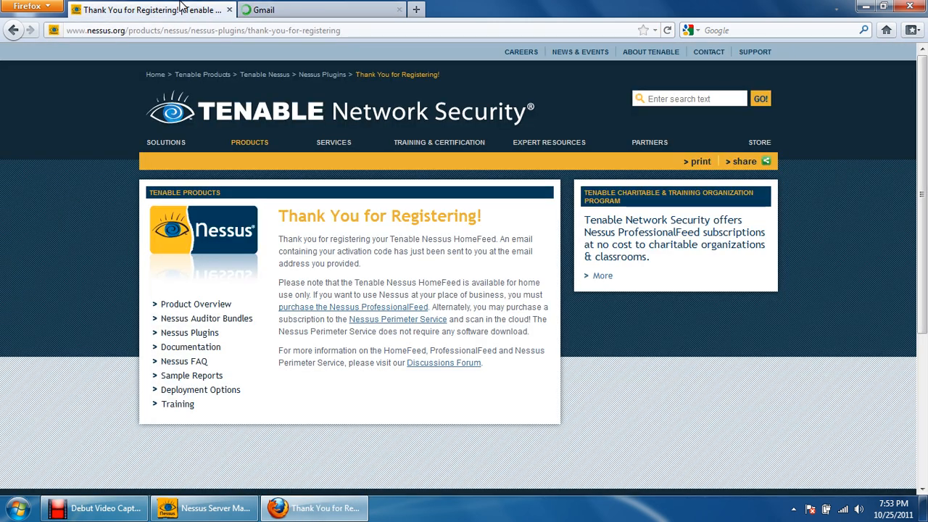
pyautogui.click(316, 7)
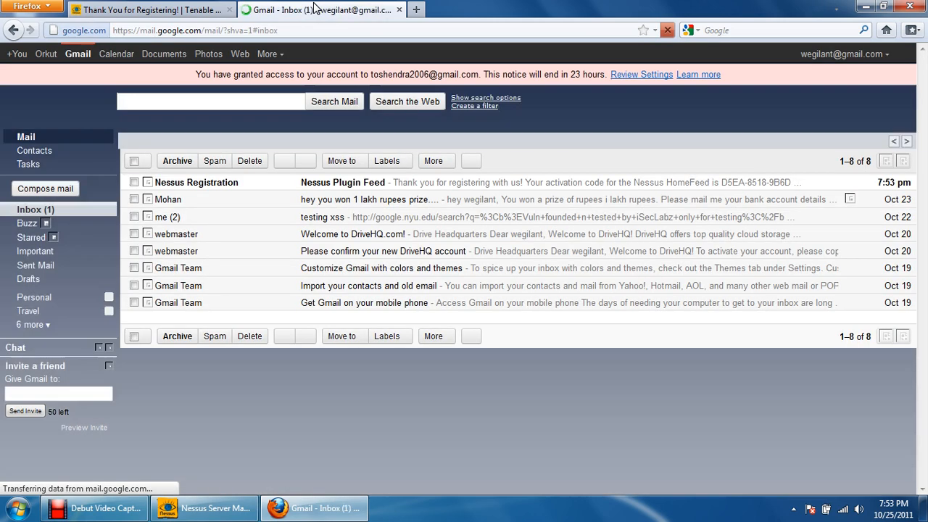
pyautogui.click(180, 9)
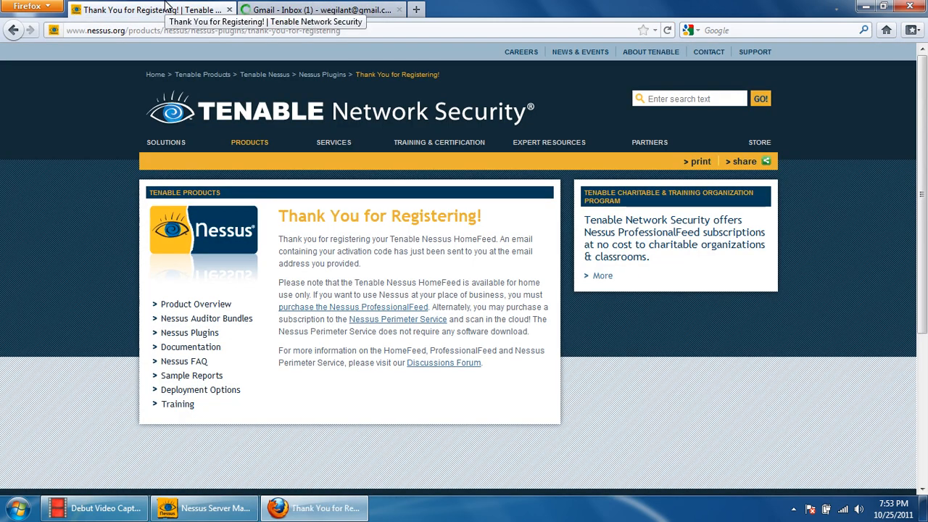
# - Open the "Nessus Plugin Feed" e-mail in Gmail, copy the HomeFeed activation code and read the activation instructions for Windows users
pyautogui.click(294, 6)
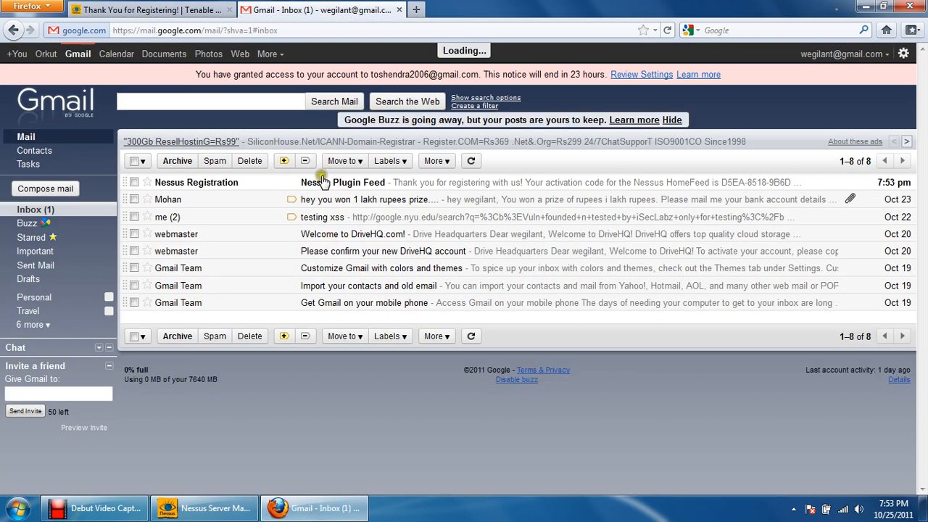
pyautogui.click(160, 10)
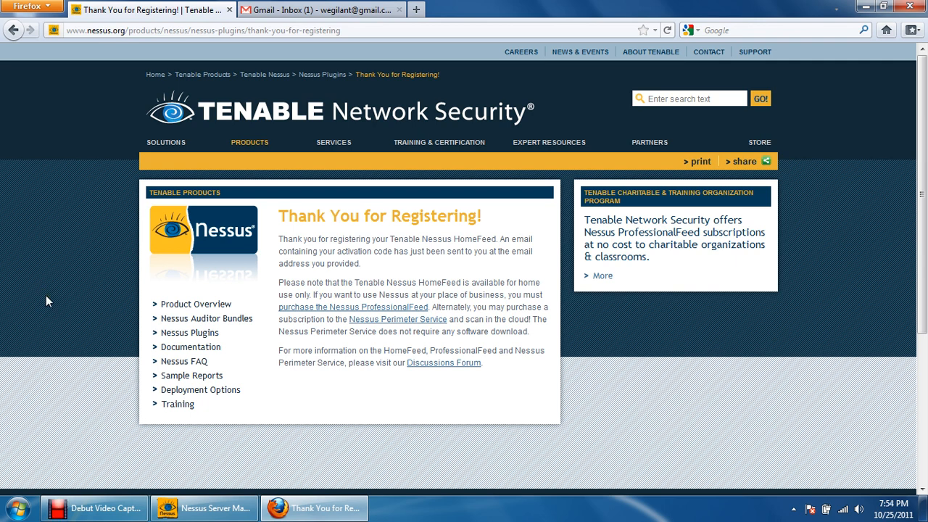
pyautogui.click(307, 10)
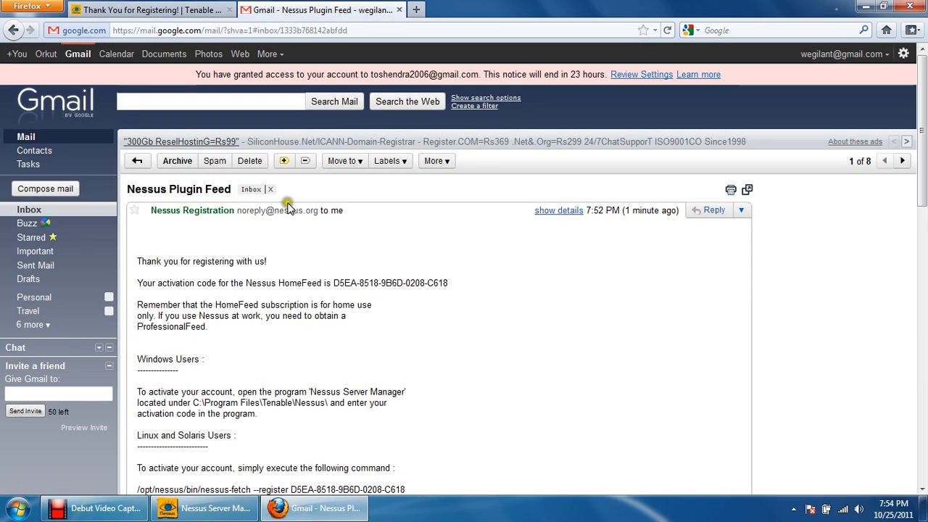
pyautogui.scroll(-2, 272, 250)
pyautogui.moveTo(331, 206); pyautogui.dragTo(445, 207)
pyautogui.click(461, 216)
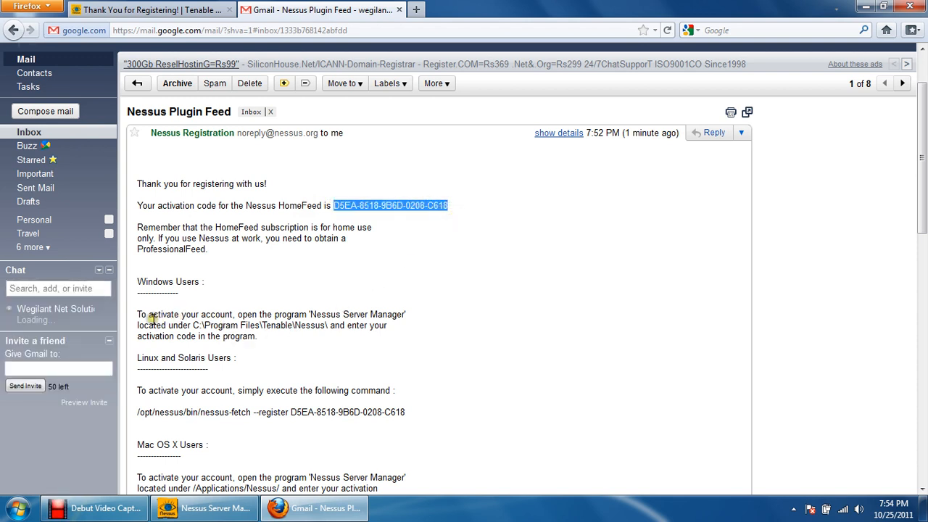
pyautogui.moveTo(236, 314); pyautogui.dragTo(402, 318)
pyautogui.moveTo(191, 324); pyautogui.dragTo(254, 340)
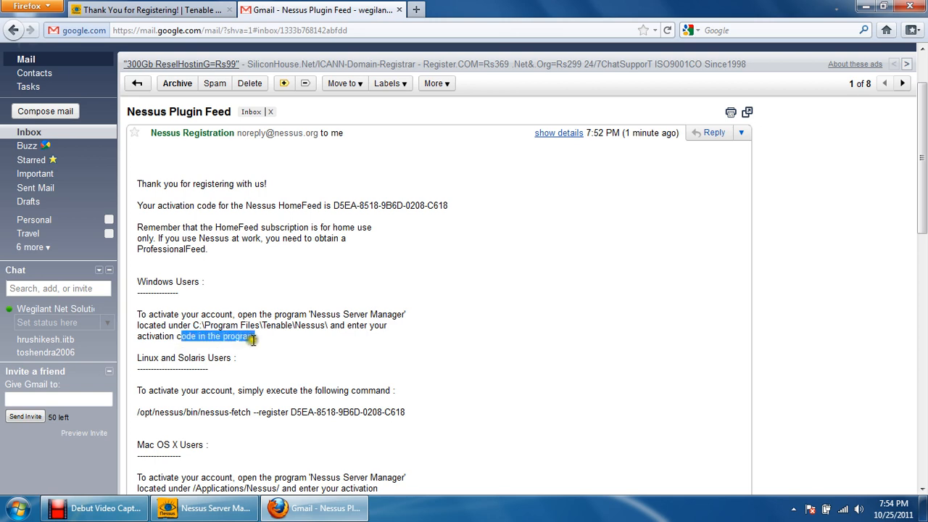
pyautogui.scroll(-4, 234, 319)
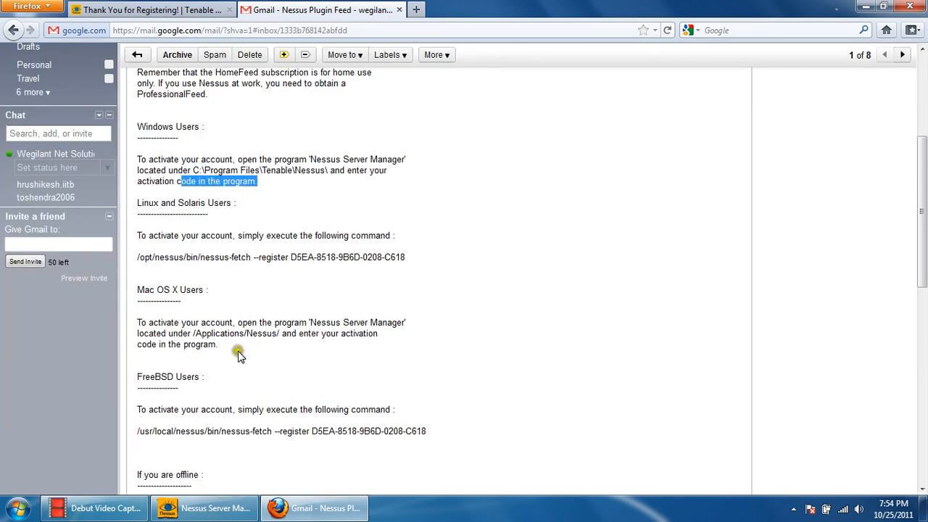
# - Switch to Nessus Server Manager, paste the activation code into the activation code field and register the scanner
pyautogui.click(205, 509)
pyautogui.click(344, 303)
pyautogui.rightClick(345, 303)
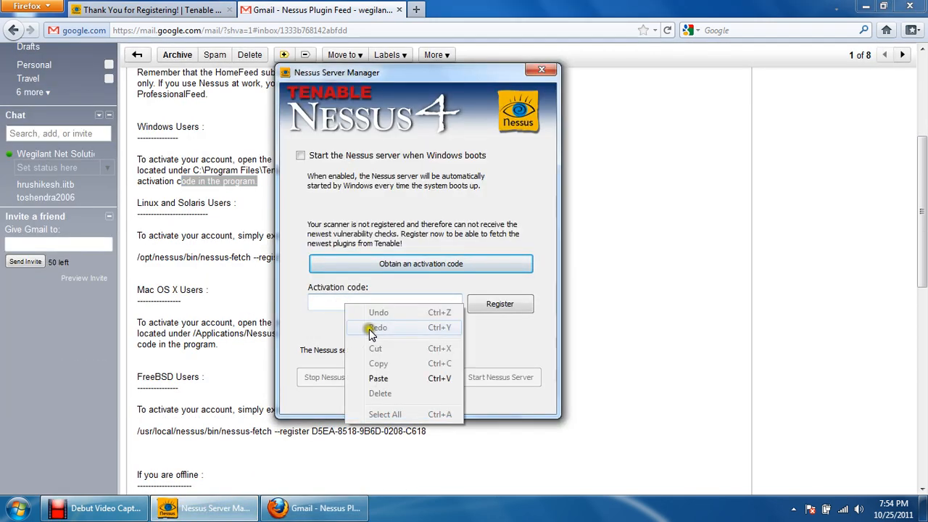
pyautogui.click(435, 377)
pyautogui.click(505, 304)
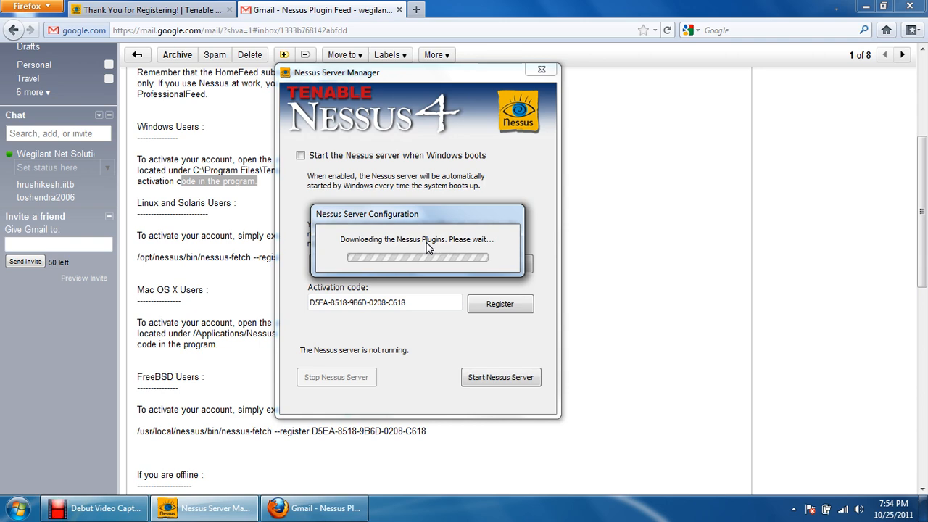
# - Examine the e-mail's instructions on offline activation and the note on automatic plugin updates
pyautogui.click(207, 322)
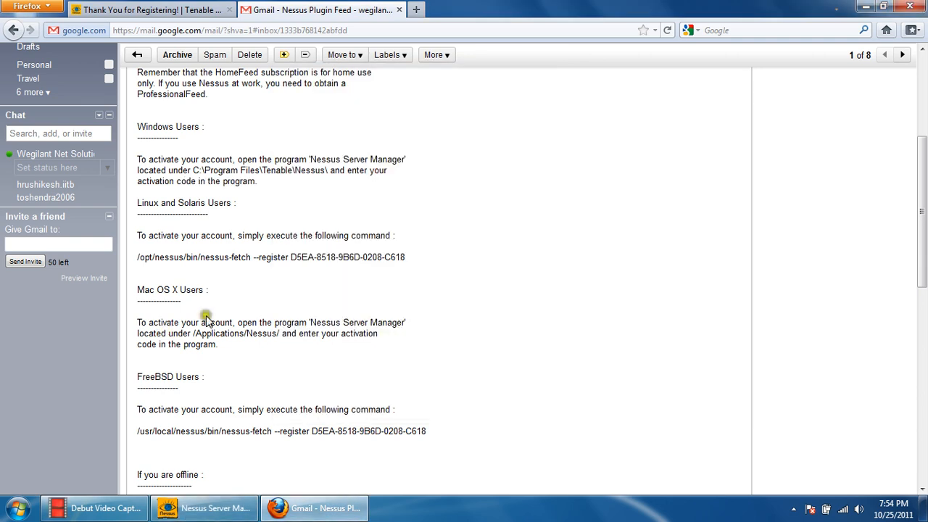
pyautogui.scroll(-4, 237, 259)
pyautogui.scroll(-4, 301, 305)
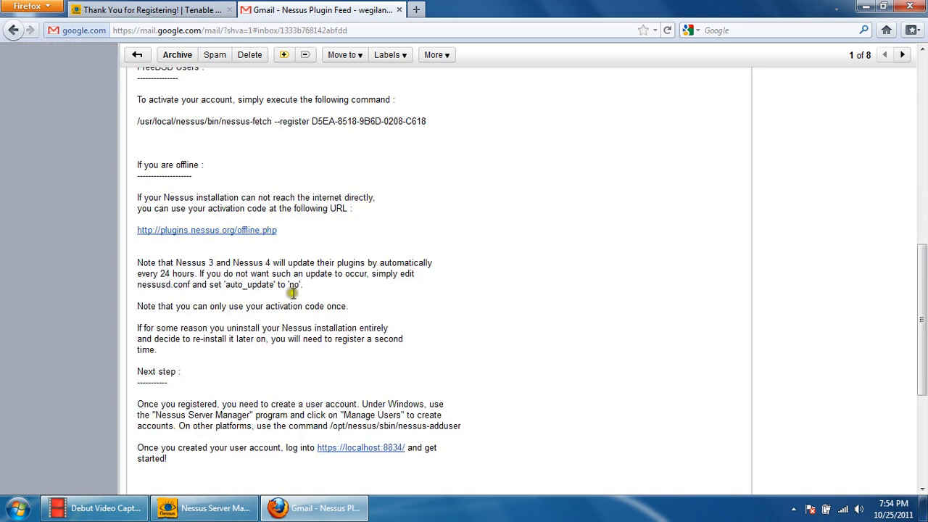
pyautogui.moveTo(180, 198); pyautogui.dragTo(328, 210)
pyautogui.click(362, 212)
pyautogui.click(186, 180)
pyautogui.click(353, 211)
pyautogui.click(149, 197)
pyautogui.click(353, 209)
pyautogui.click(146, 192)
pyautogui.click(328, 211)
pyautogui.moveTo(158, 263)
pyautogui.mouseDown()
pyautogui.moveTo(345, 294)
pyautogui.moveTo(140, 263)
pyautogui.mouseUp()
pyautogui.click(346, 299)
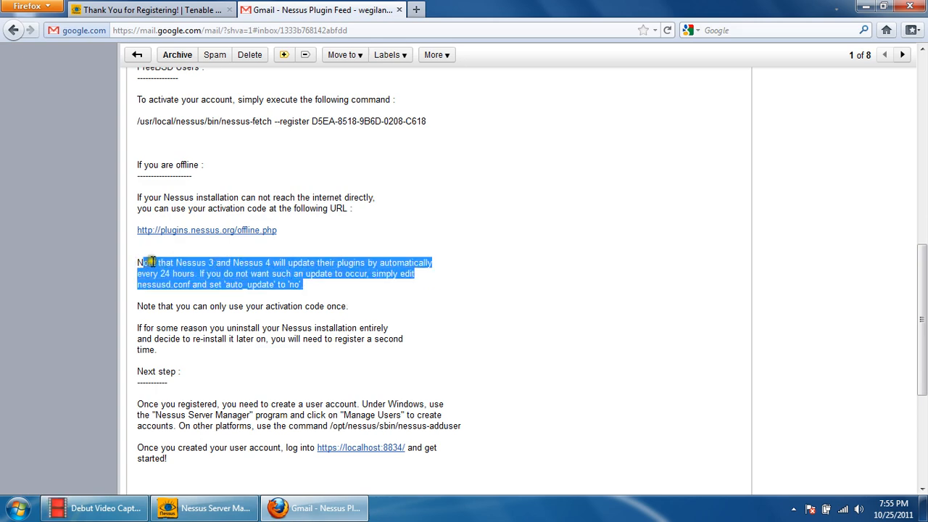
pyautogui.scroll(-2, 358, 290)
pyautogui.scroll(4, 355, 288)
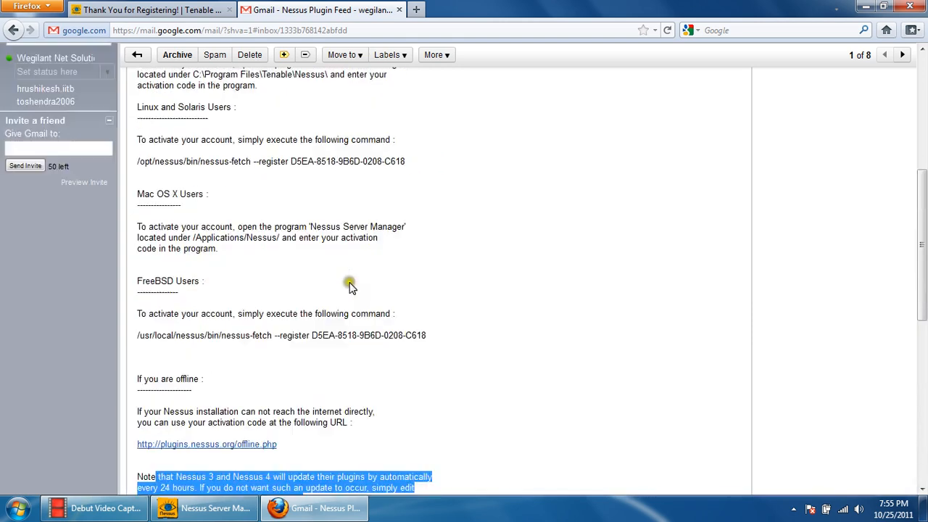
pyautogui.scroll(6, 334, 296)
# - Return to Nessus Server Manager and check the progress of the plugin download
pyautogui.click(181, 11)
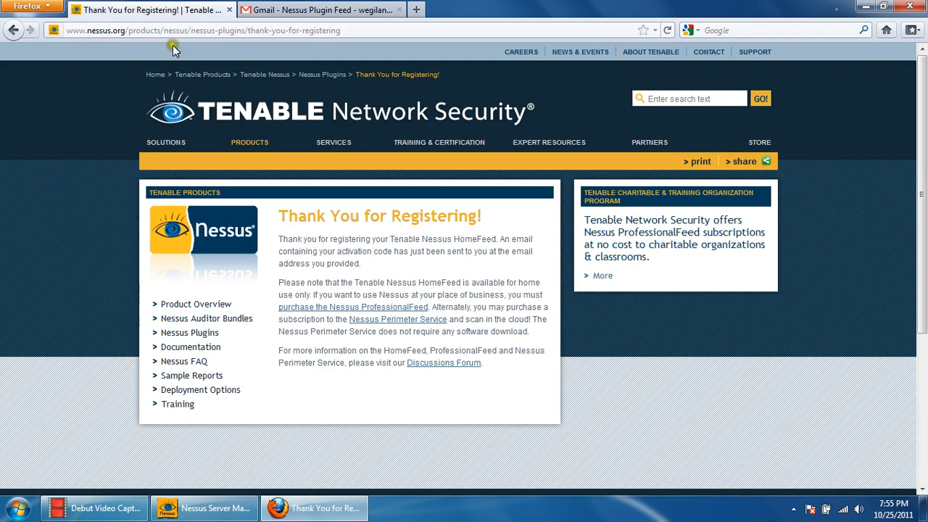
pyautogui.click(210, 509)
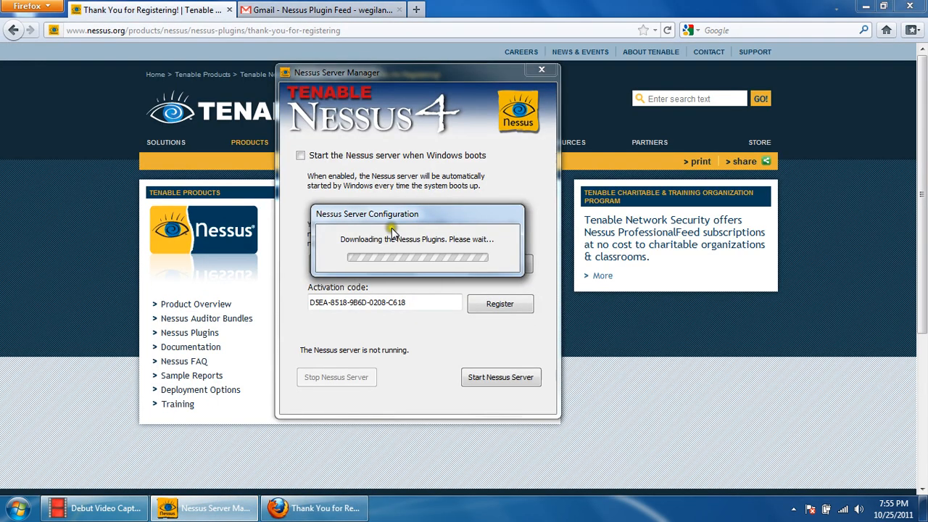
pyautogui.moveTo(410, 213); pyautogui.dragTo(407, 221)
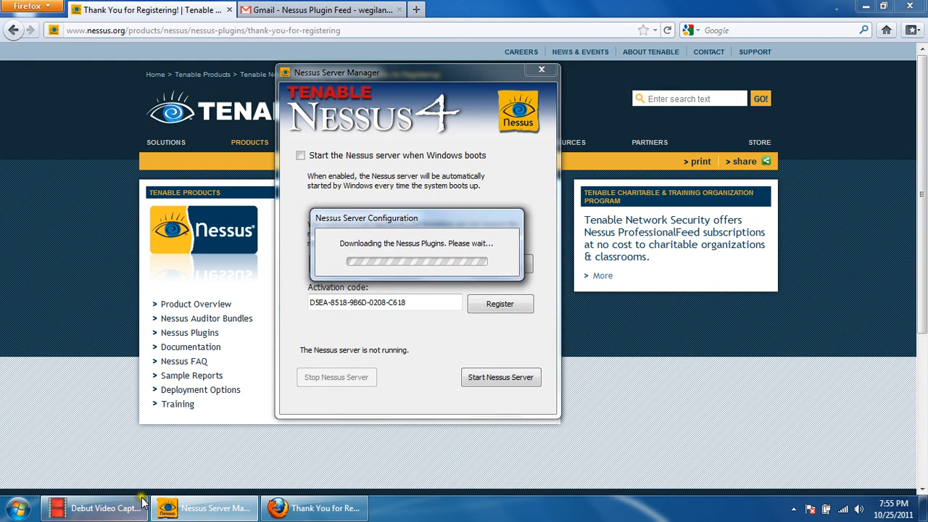
pyautogui.moveTo(112, 512)
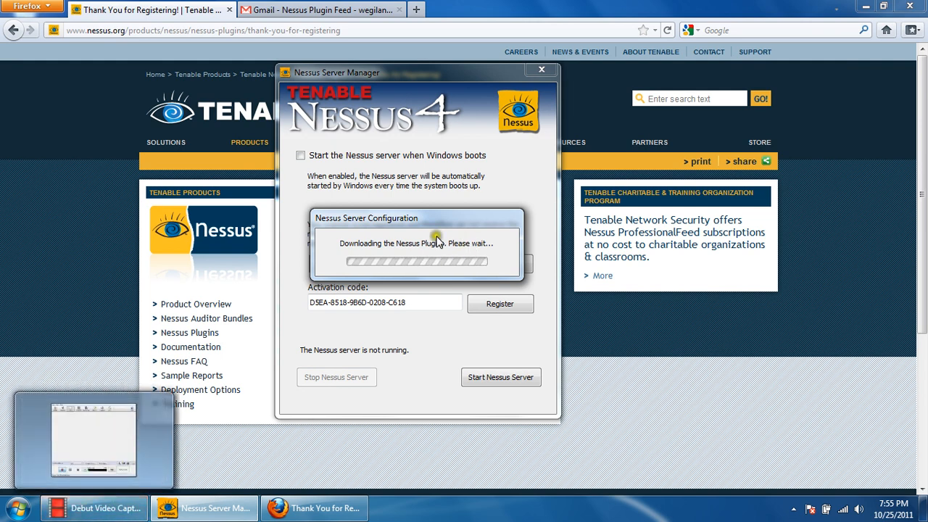
pyautogui.moveTo(428, 218); pyautogui.dragTo(408, 210)
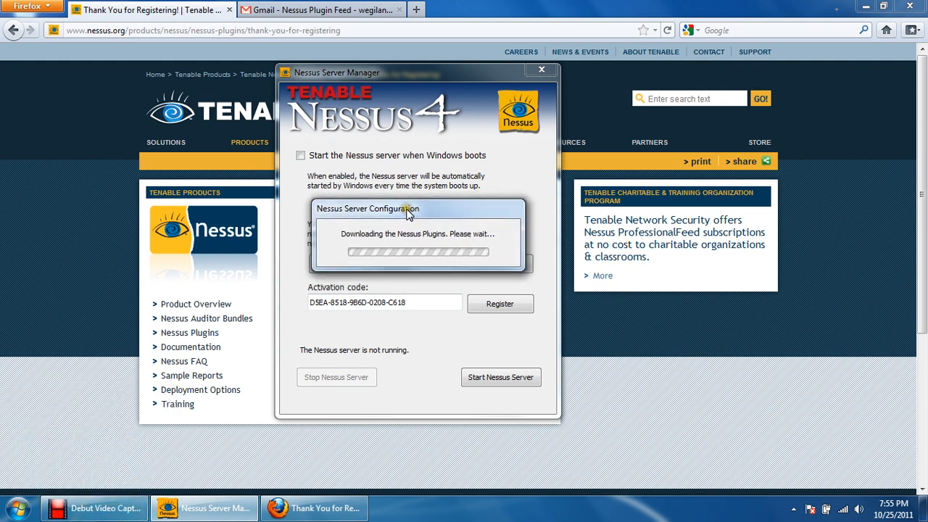
pyautogui.click(109, 508)
pyautogui.click(338, 419)
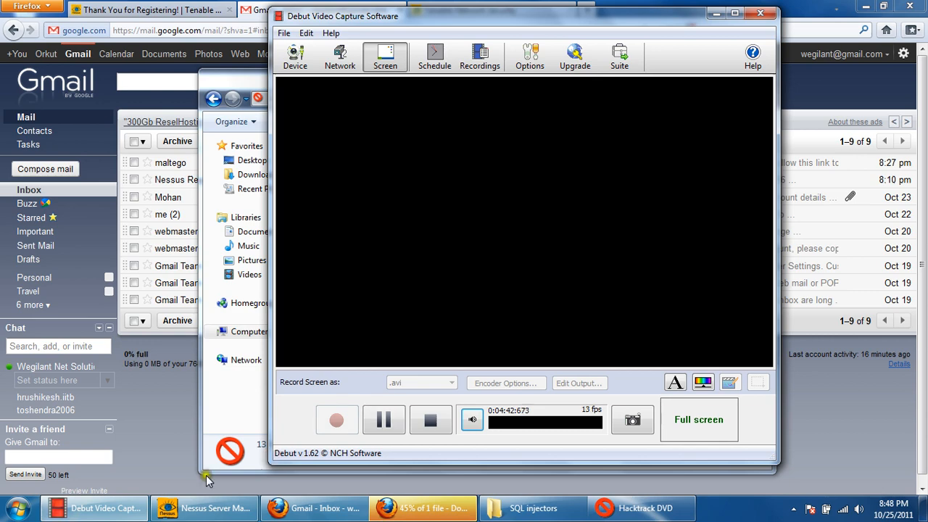
pyautogui.click(717, 14)
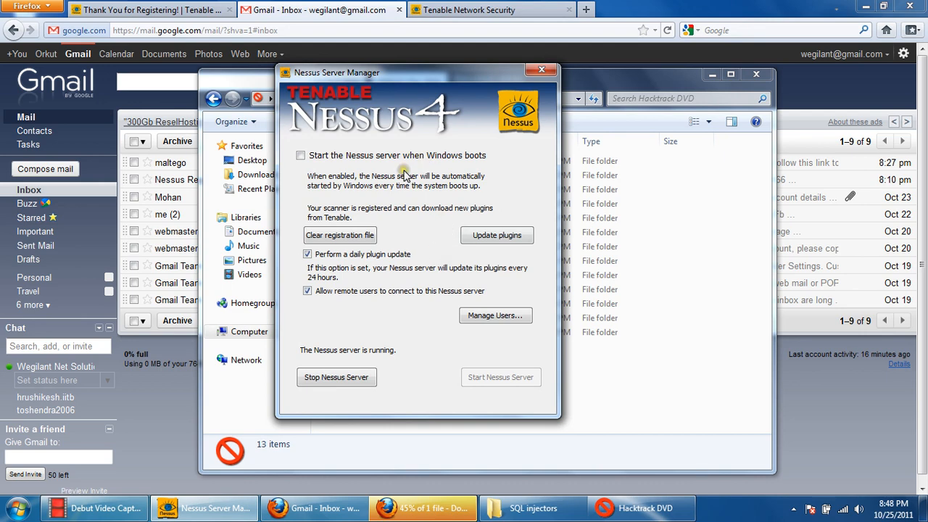
pyautogui.moveTo(410, 75); pyautogui.dragTo(413, 88)
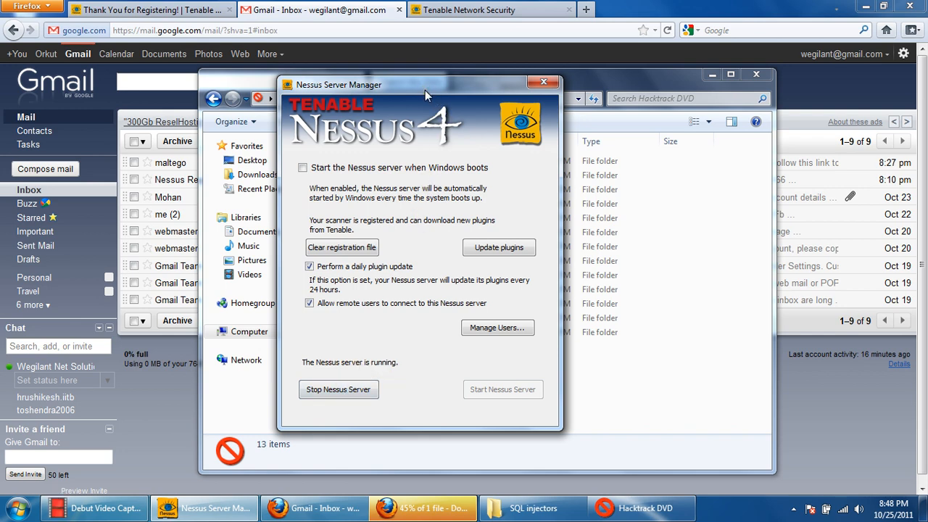
pyautogui.moveTo(425, 90); pyautogui.dragTo(450, 86)
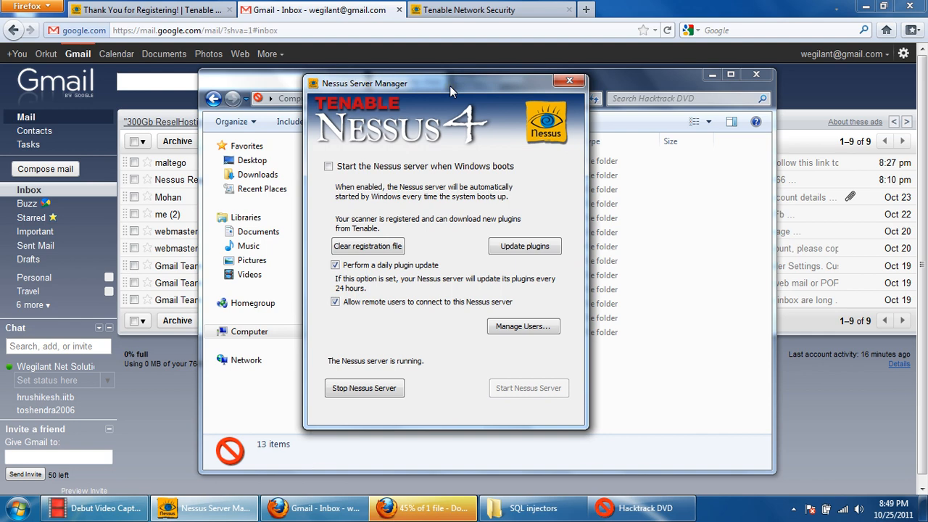
# - Reopen the "Nessus Plugin Feed" e-mail in Gmail, show its quoted text and read the "Next step" instructions
pyautogui.click(276, 8)
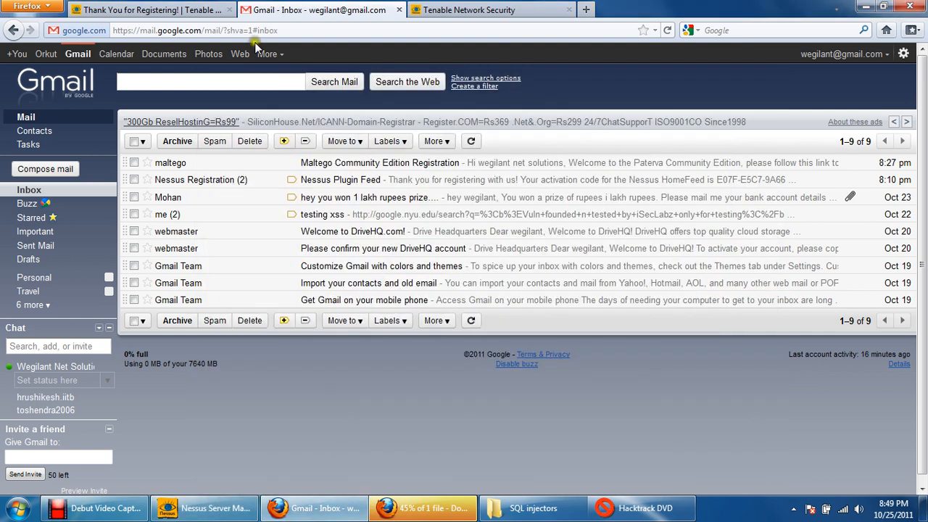
pyautogui.click(333, 164)
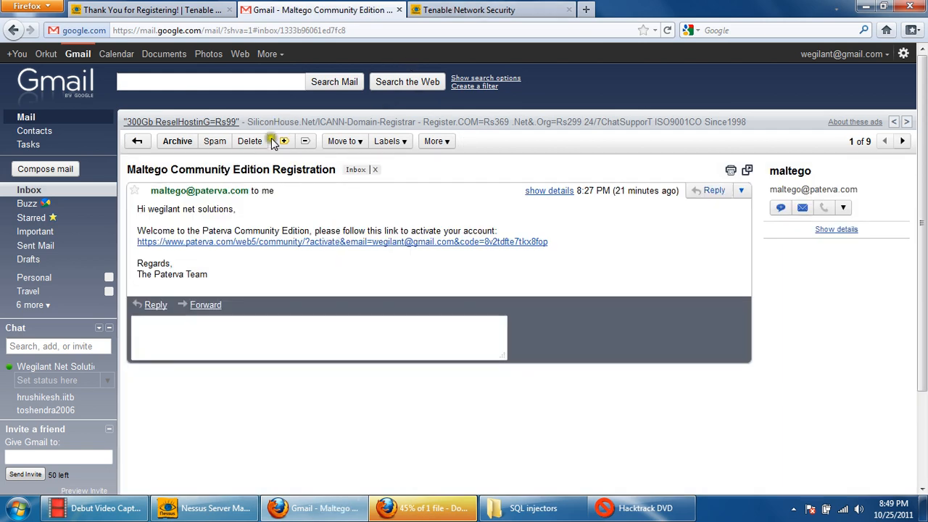
pyautogui.click(137, 141)
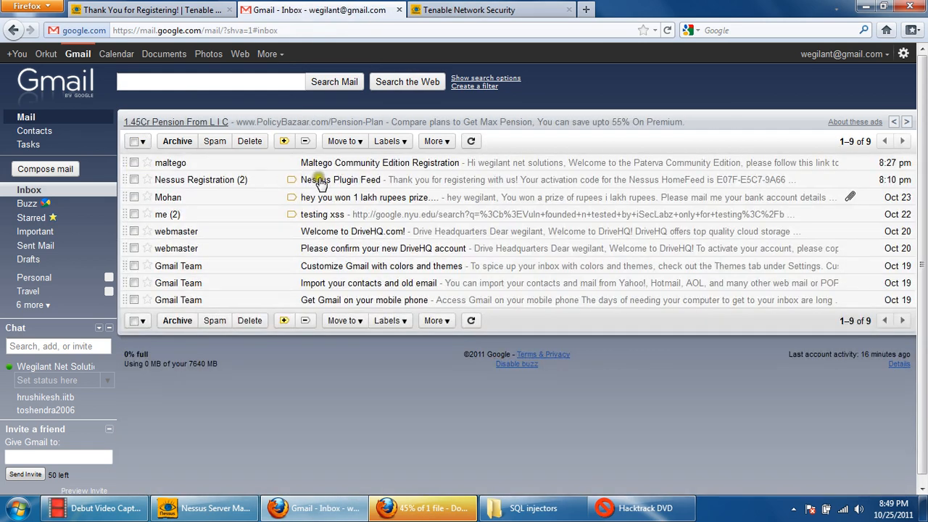
pyautogui.click(319, 179)
pyautogui.moveTo(924, 95); pyautogui.dragTo(925, 120)
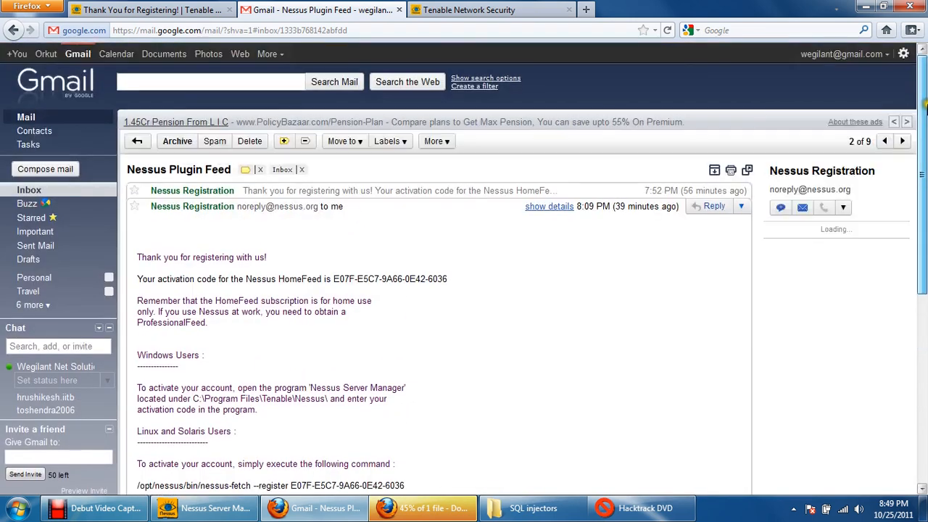
pyautogui.click(375, 191)
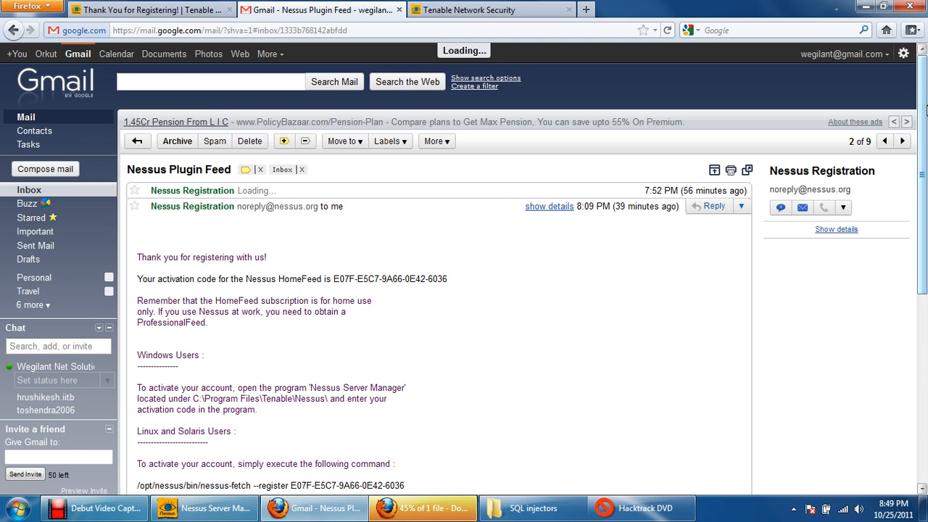
pyautogui.moveTo(926, 109); pyautogui.dragTo(923, 274)
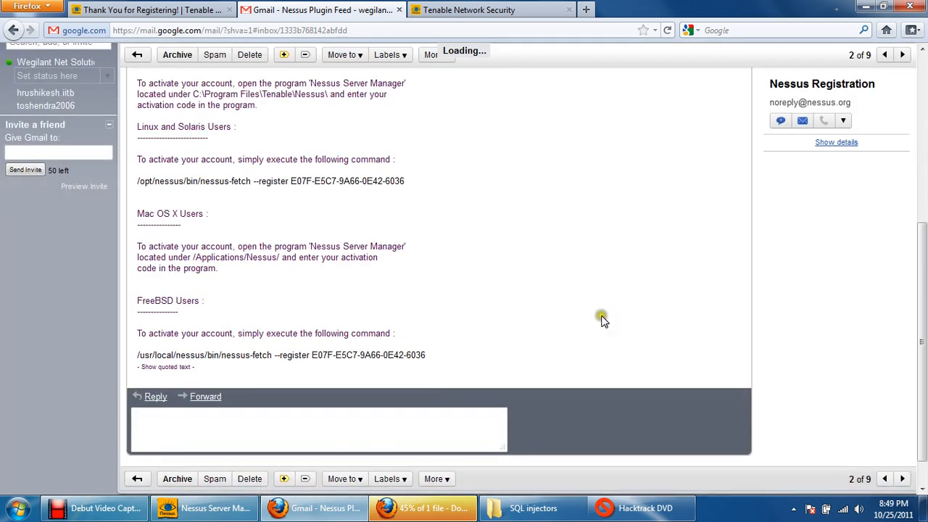
pyautogui.click(180, 367)
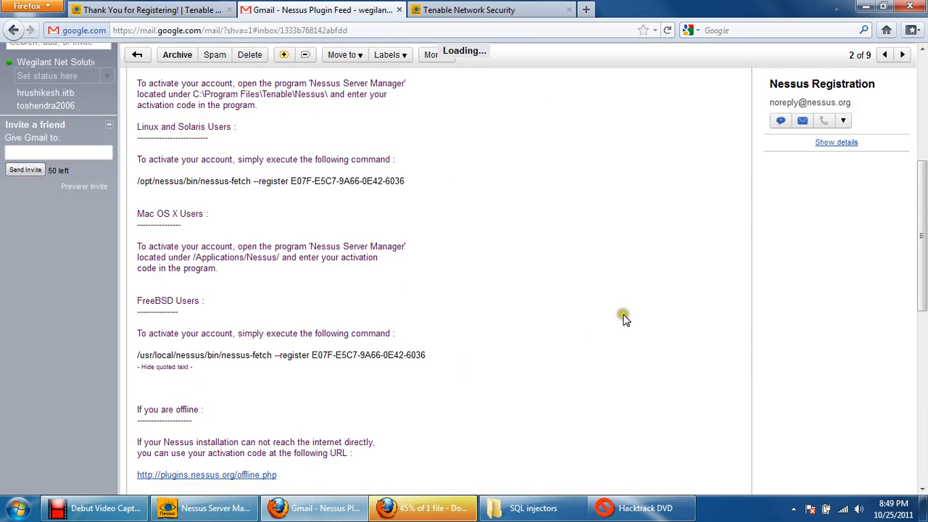
pyautogui.moveTo(925, 209); pyautogui.dragTo(926, 353)
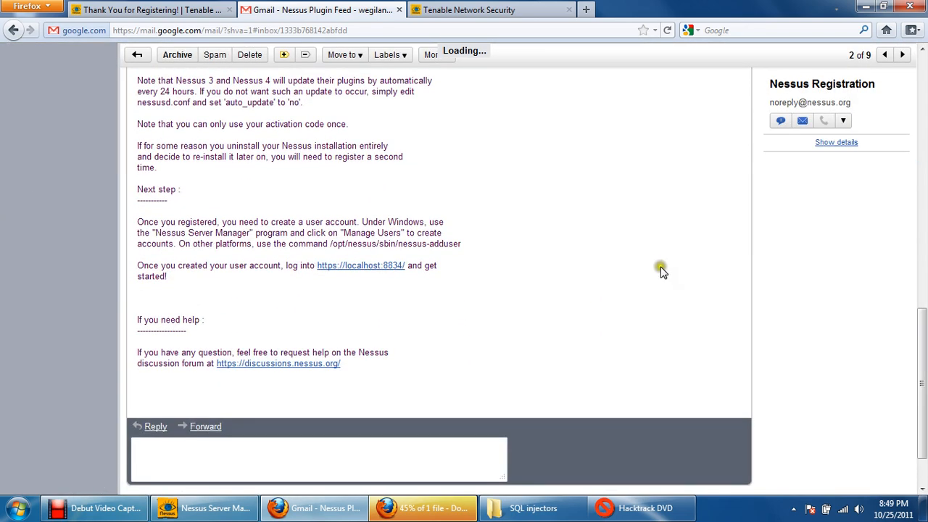
pyautogui.click(368, 267)
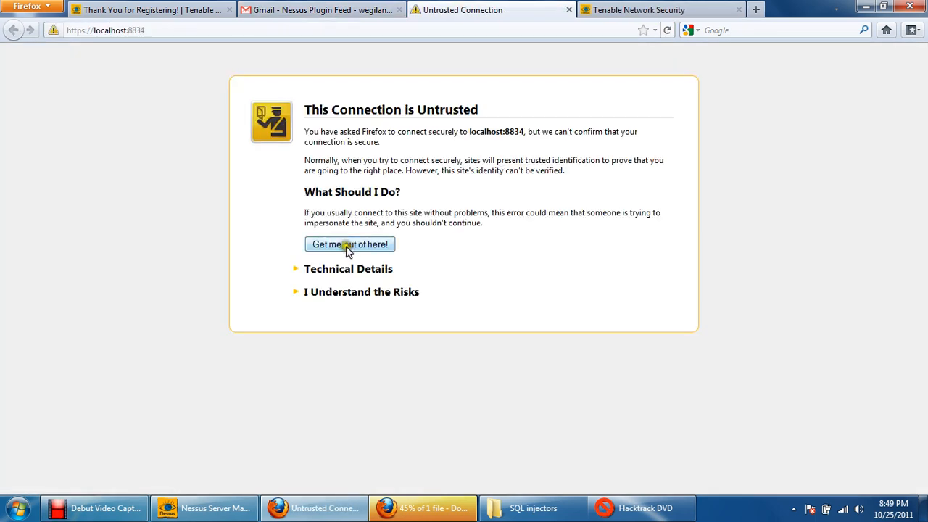
pyautogui.click(338, 293)
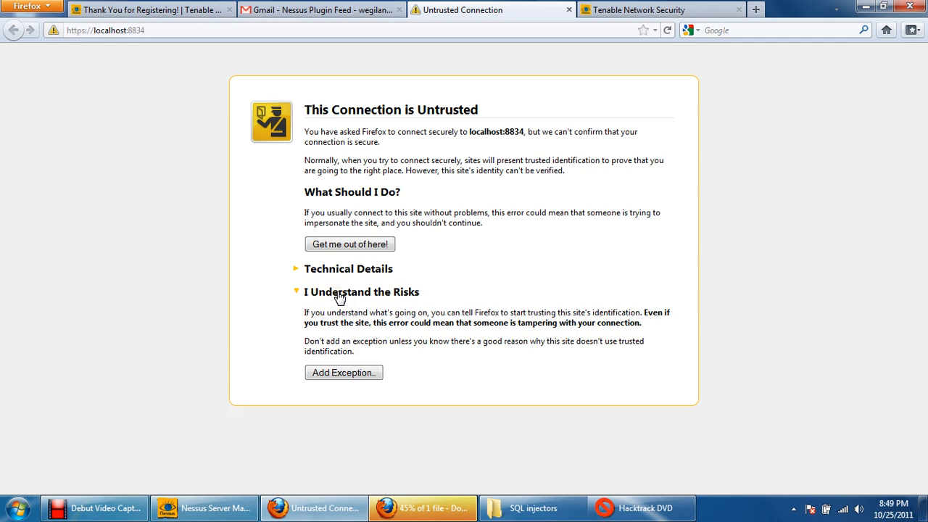
pyautogui.click(345, 374)
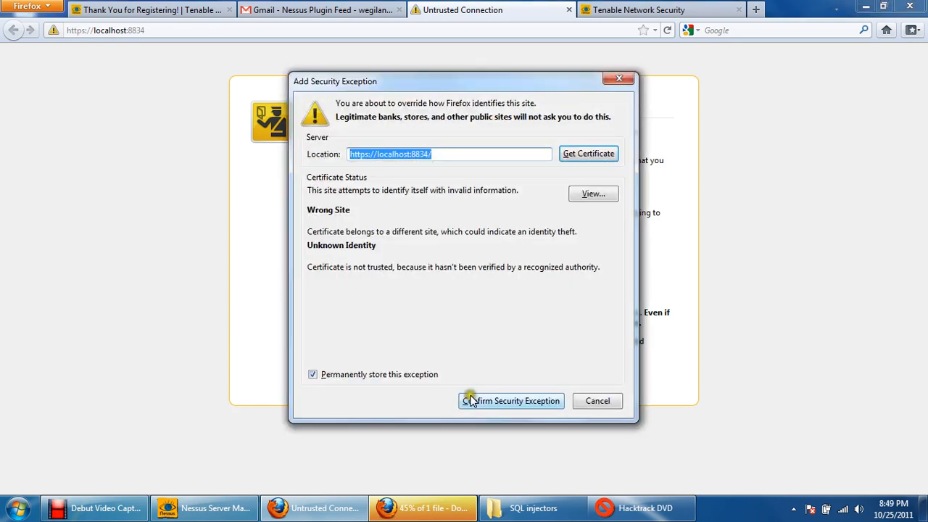
pyautogui.click(578, 152)
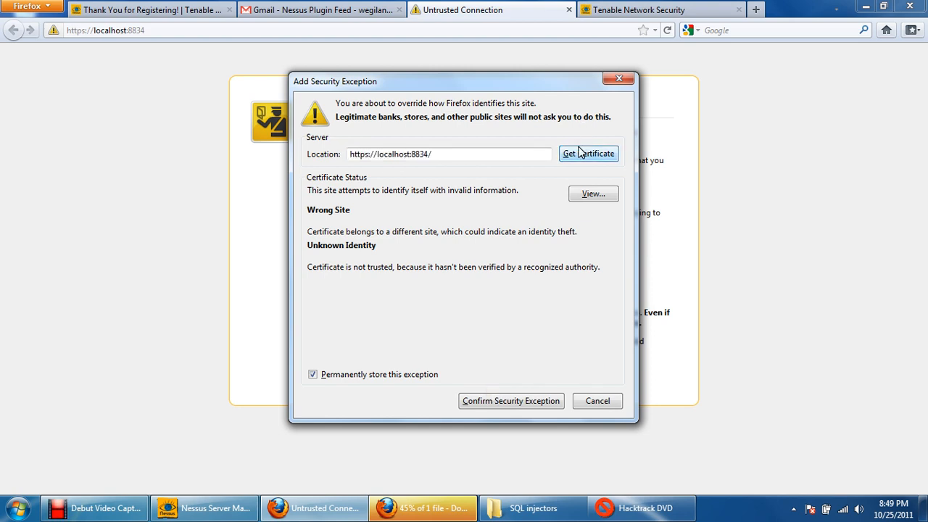
pyautogui.click(504, 403)
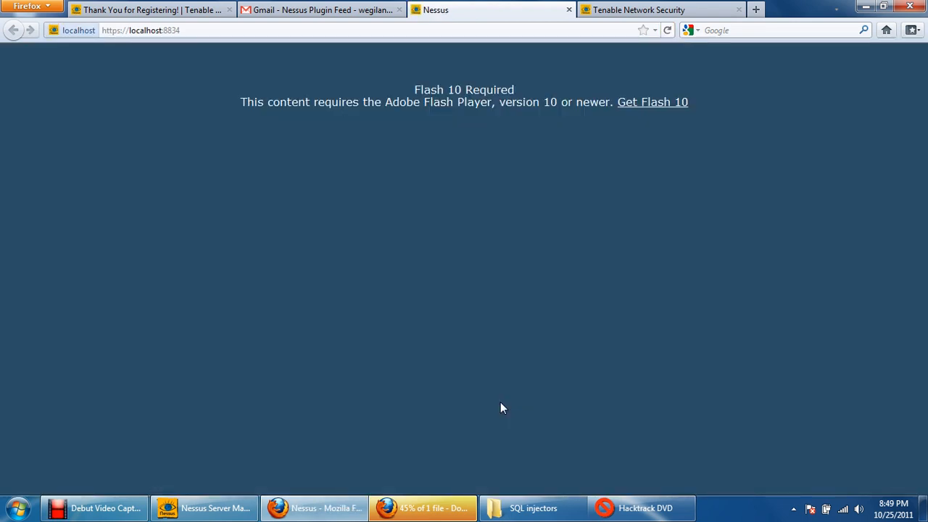
# - Follow the Nessus page's Flash 10 link and save Adobe's Flash Player 11 installer, leaving out the optional McAfee Security Scan Plus
pyautogui.click(644, 108)
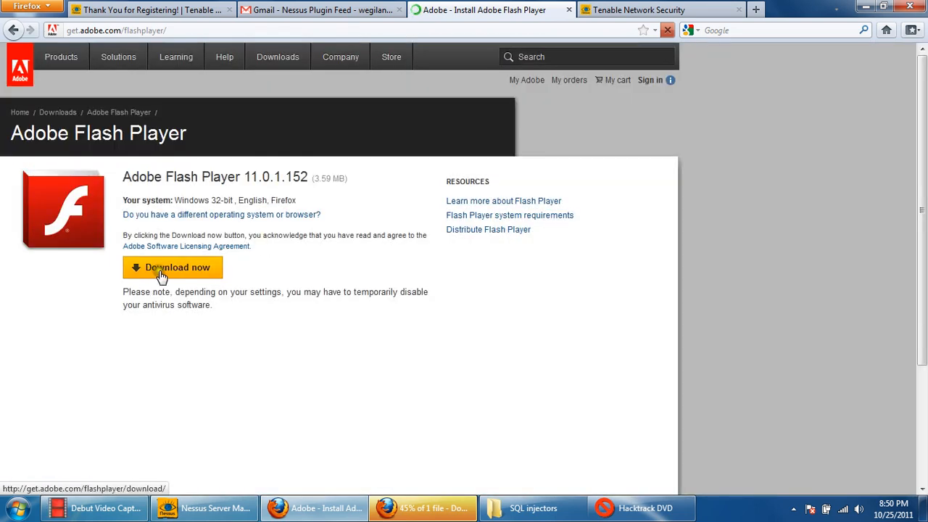
pyautogui.click(162, 271)
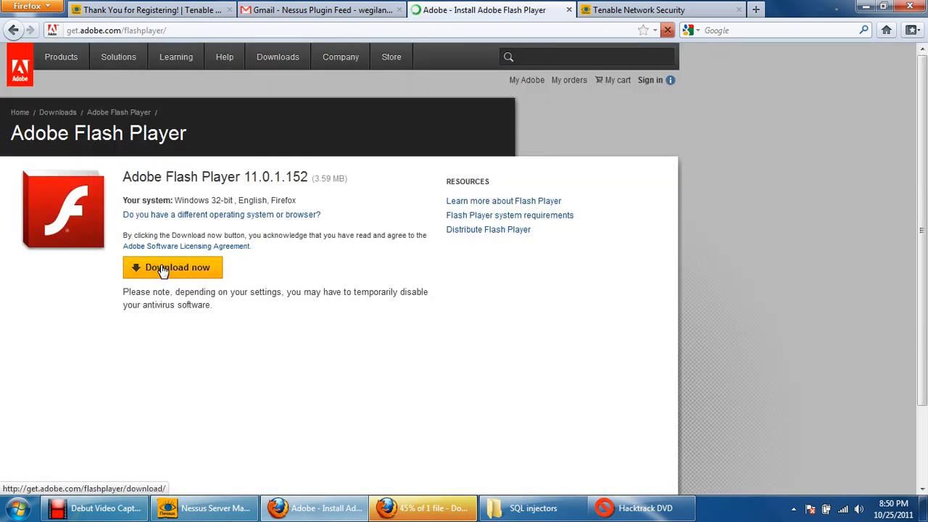
pyautogui.click(135, 301)
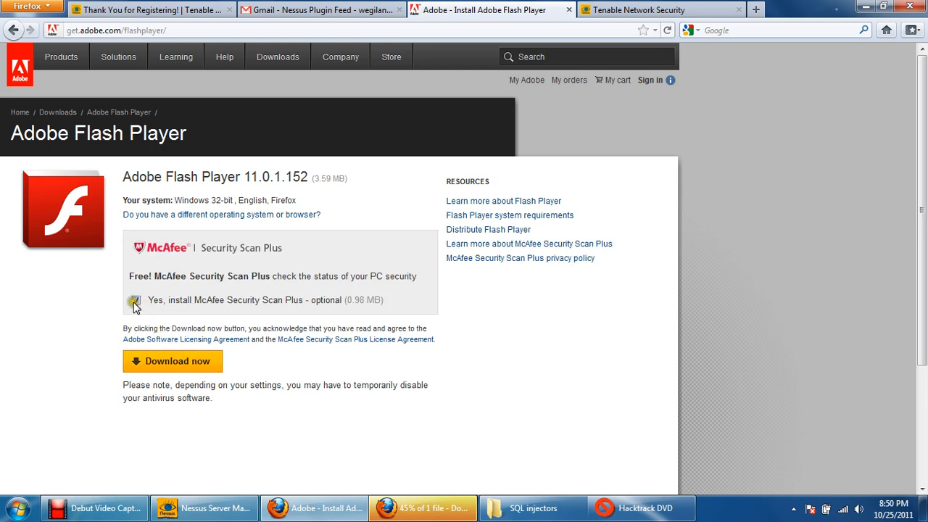
pyautogui.click(166, 361)
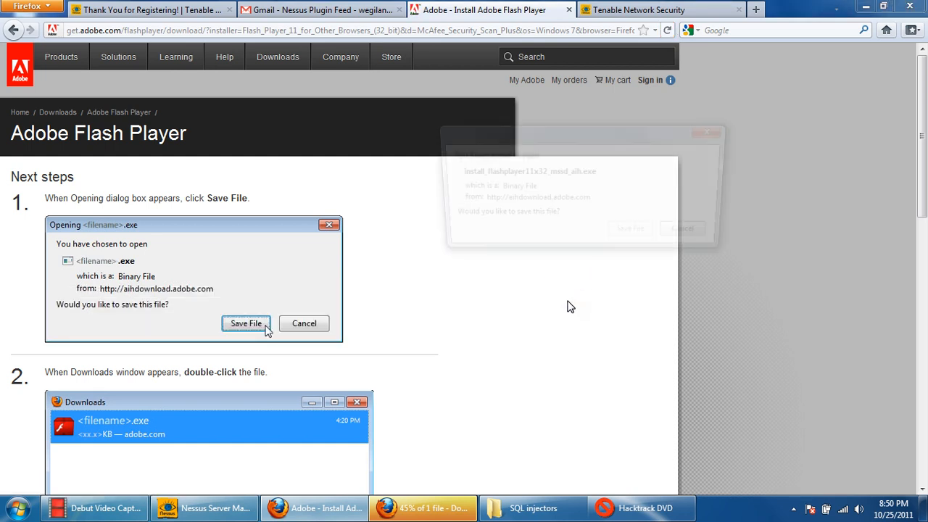
pyautogui.click(635, 235)
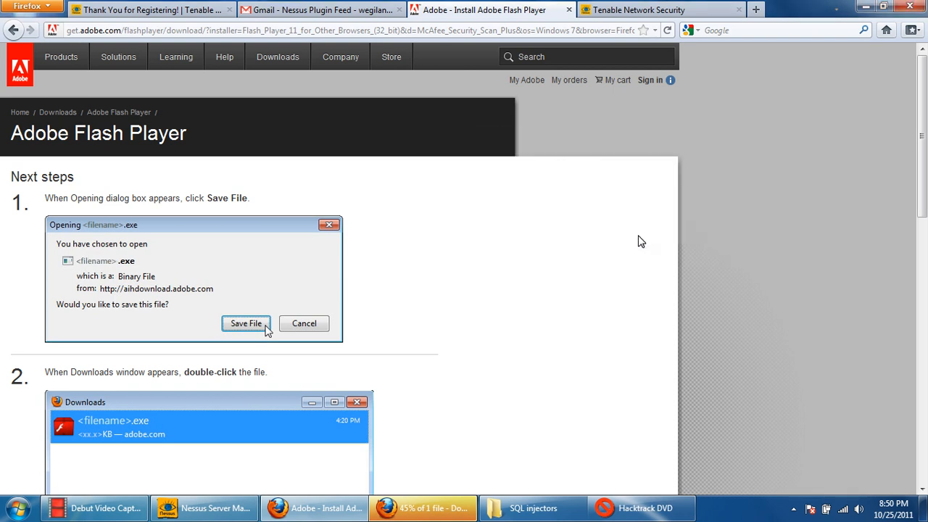
# - Bring up the Firefox downloads list and cancel the paused all-2.0.tar.gz download
pyautogui.click(444, 512)
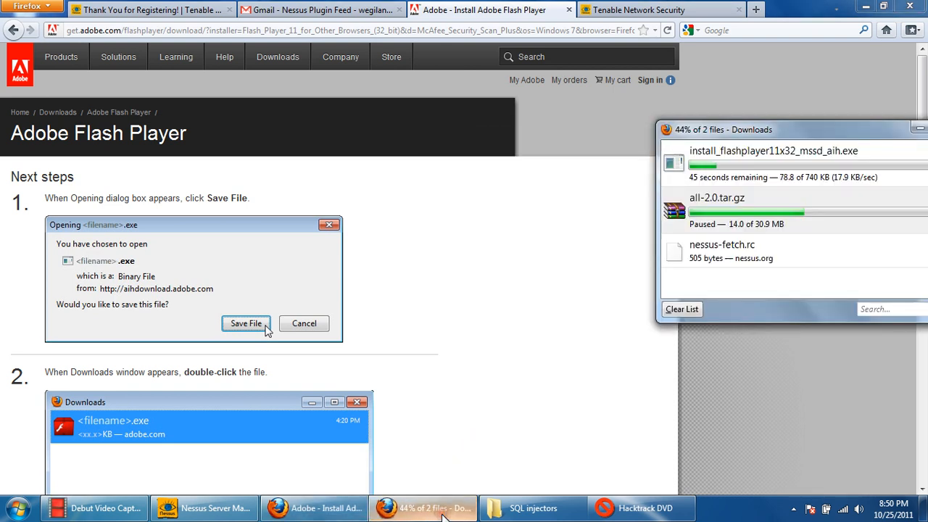
pyautogui.moveTo(801, 131); pyautogui.dragTo(685, 163)
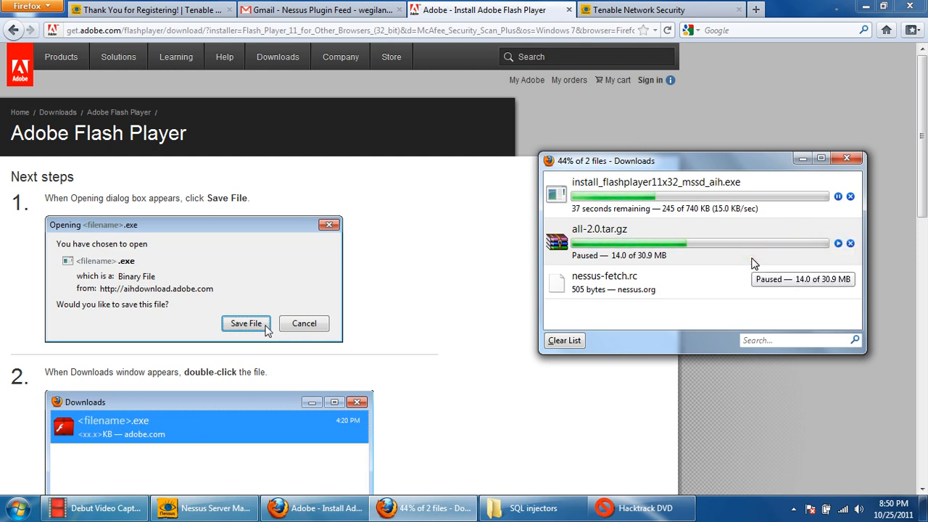
pyautogui.click(850, 243)
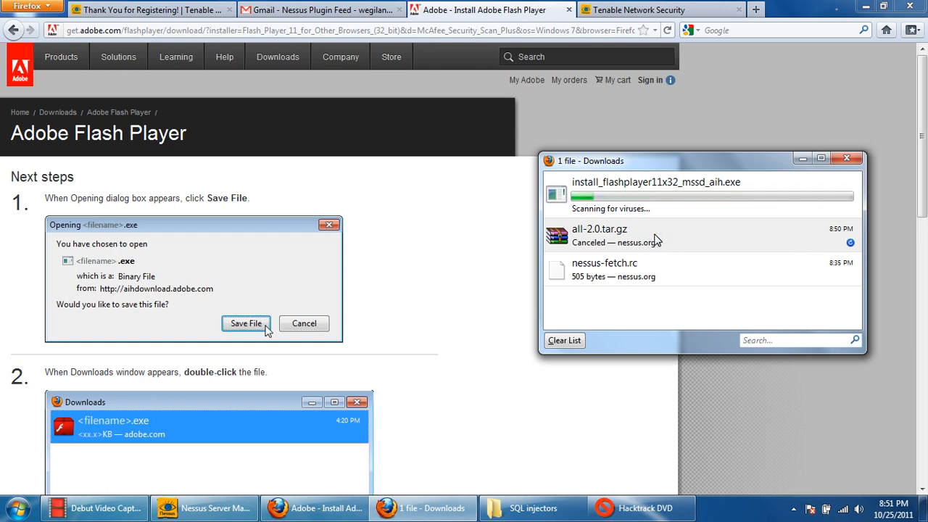
# - Launch install_flashplayer11x32_mssd_aih.exe from the downloads list and allow it to run at the security warnings
pyautogui.click(653, 181)
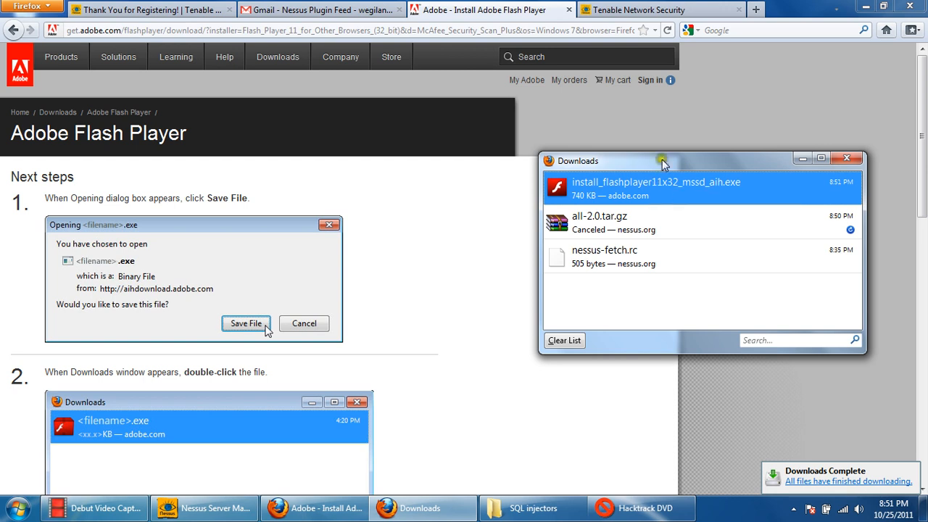
pyautogui.doubleClick(640, 187)
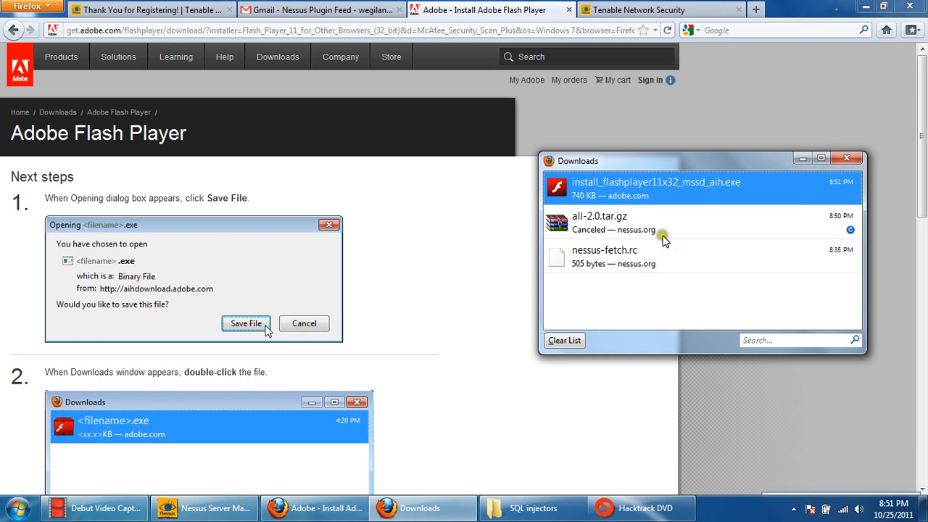
pyautogui.click(639, 225)
pyautogui.click(652, 193)
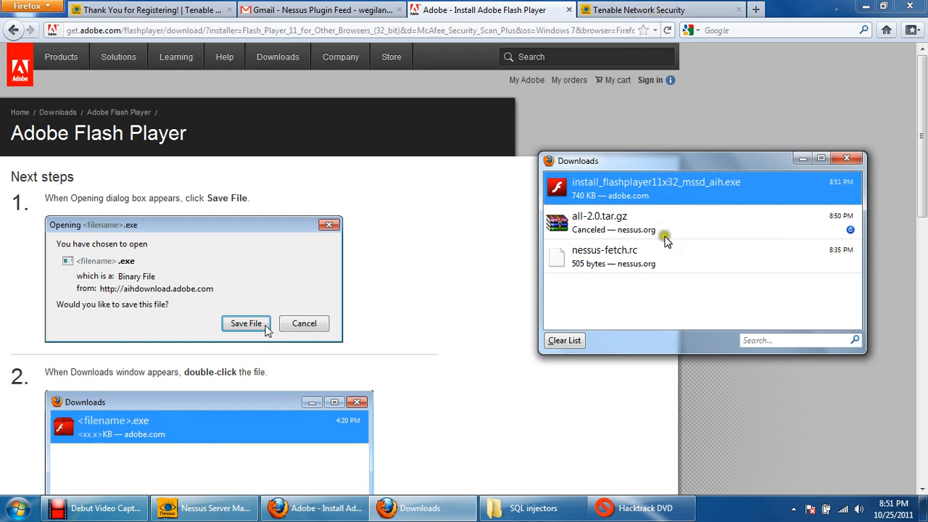
pyautogui.click(620, 263)
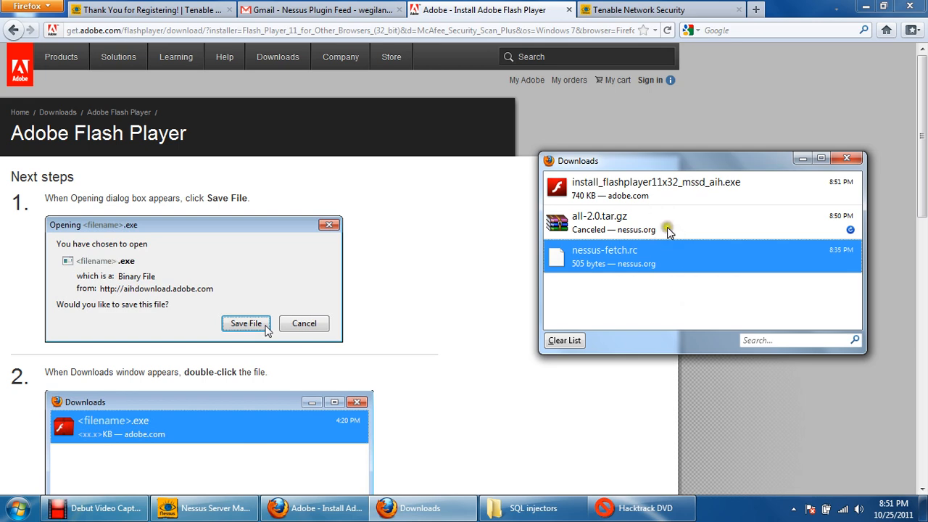
pyautogui.doubleClick(565, 189)
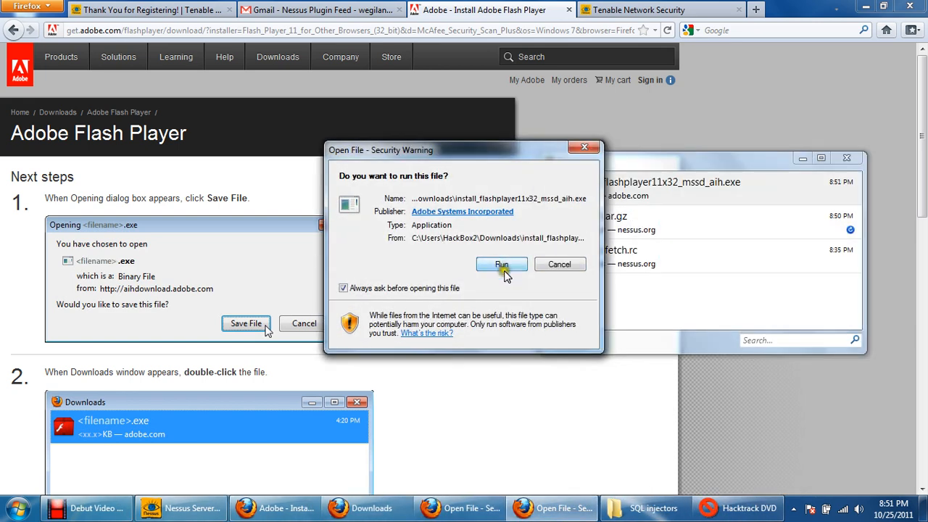
pyautogui.click(502, 265)
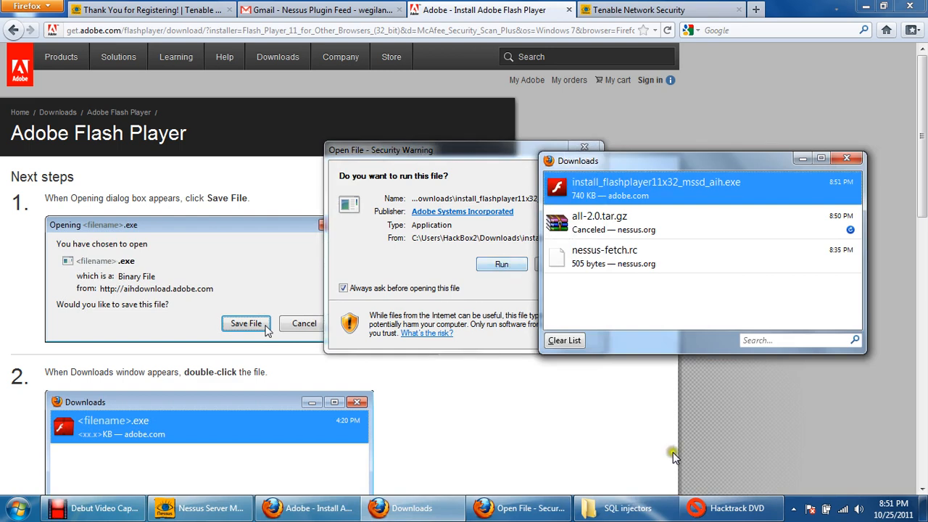
pyautogui.moveTo(493, 151); pyautogui.dragTo(372, 118)
pyautogui.click(377, 231)
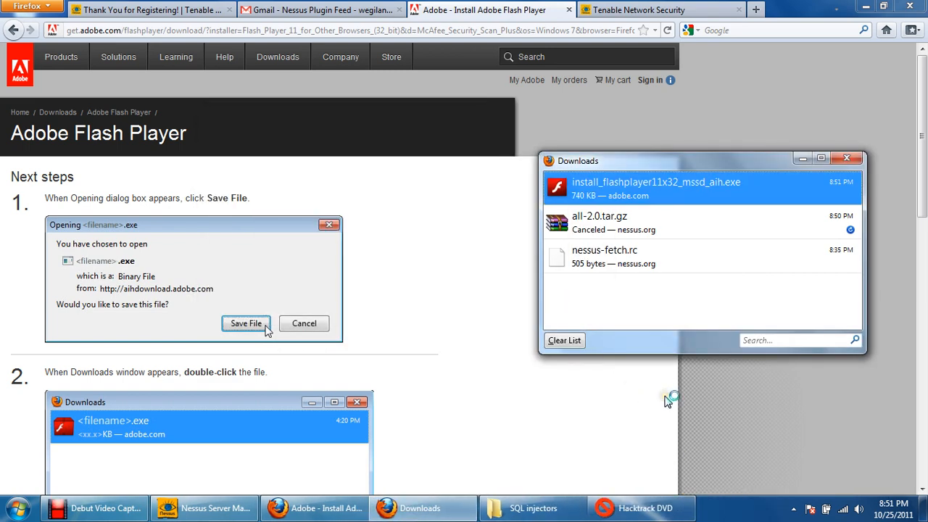
# - Dismiss the Flash Player installer's message and go back to the Nessus page at localhost:8834
pyautogui.click(524, 3)
pyautogui.click(13, 31)
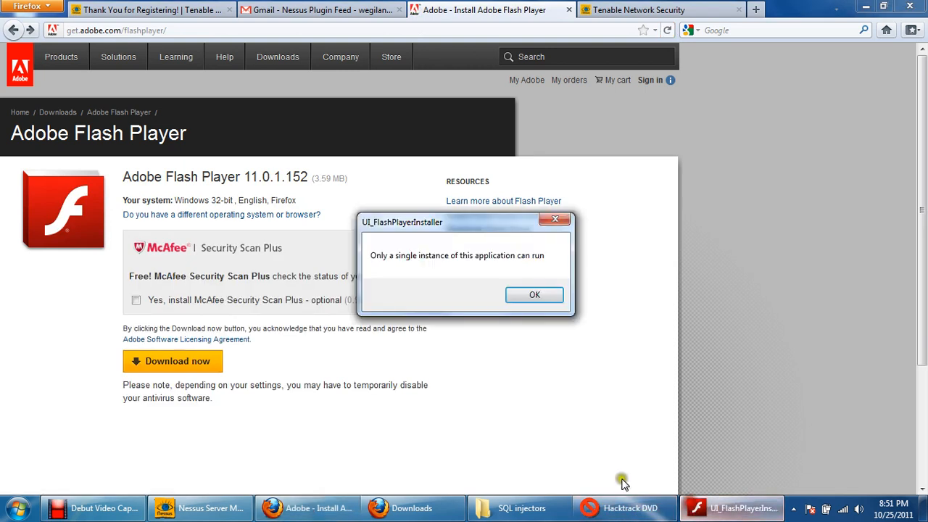
pyautogui.click(533, 296)
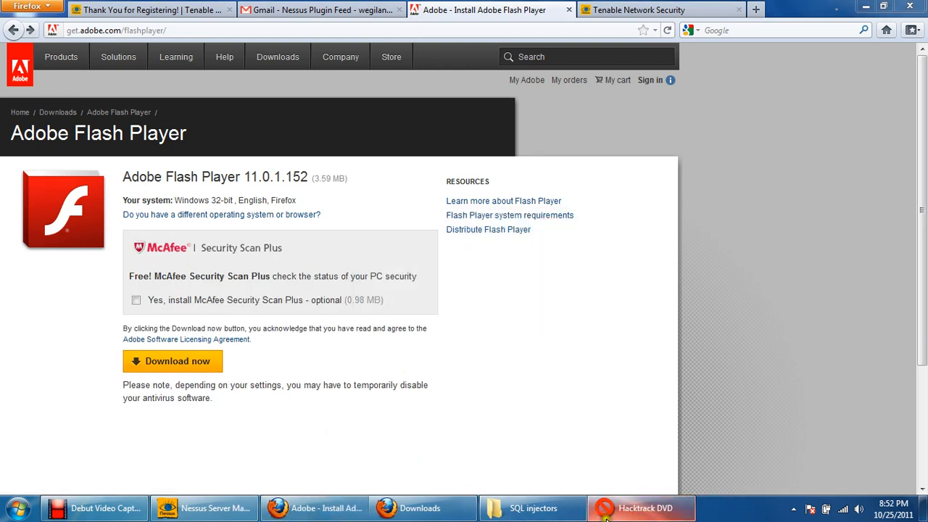
pyautogui.click(8, 31)
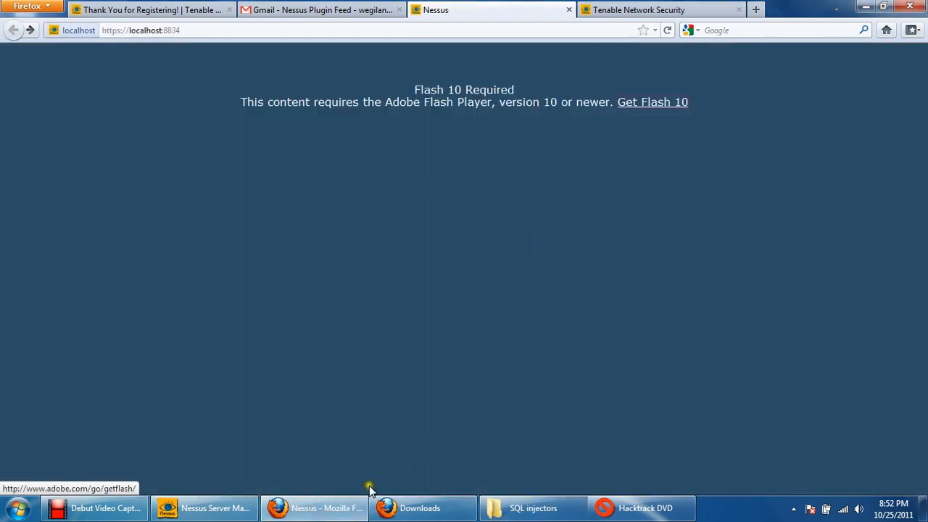
# - Launch the Flash Player installer again from the downloads list and bring its progress window into clear view
pyautogui.click(417, 509)
pyautogui.click(632, 234)
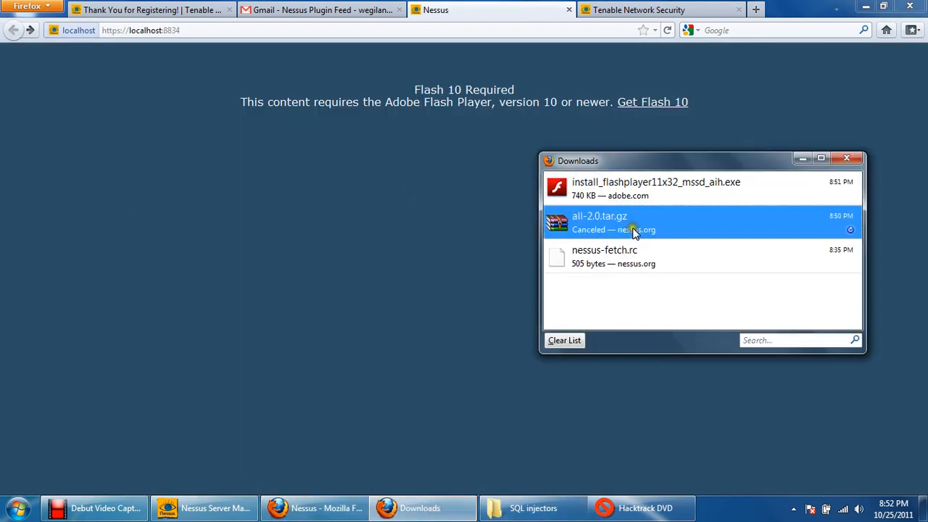
pyautogui.click(634, 268)
pyautogui.click(648, 197)
pyautogui.doubleClick(648, 195)
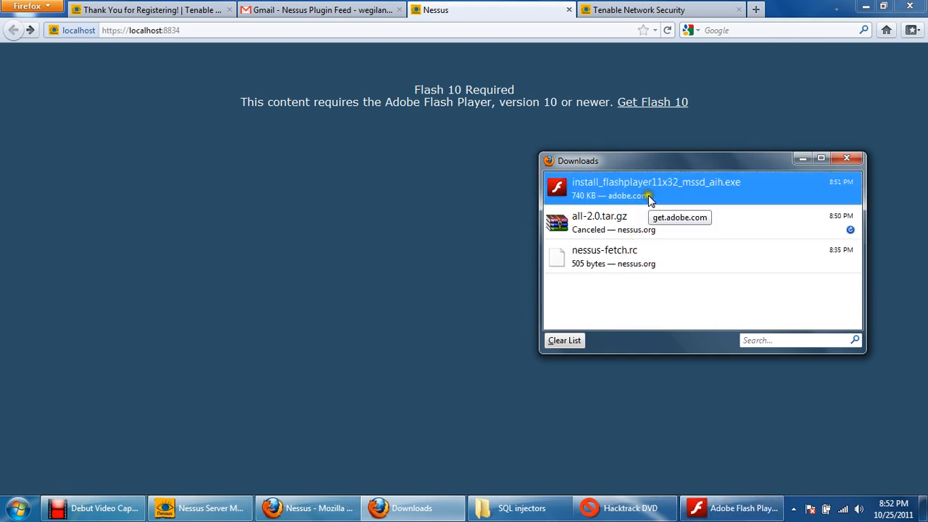
pyautogui.click(734, 509)
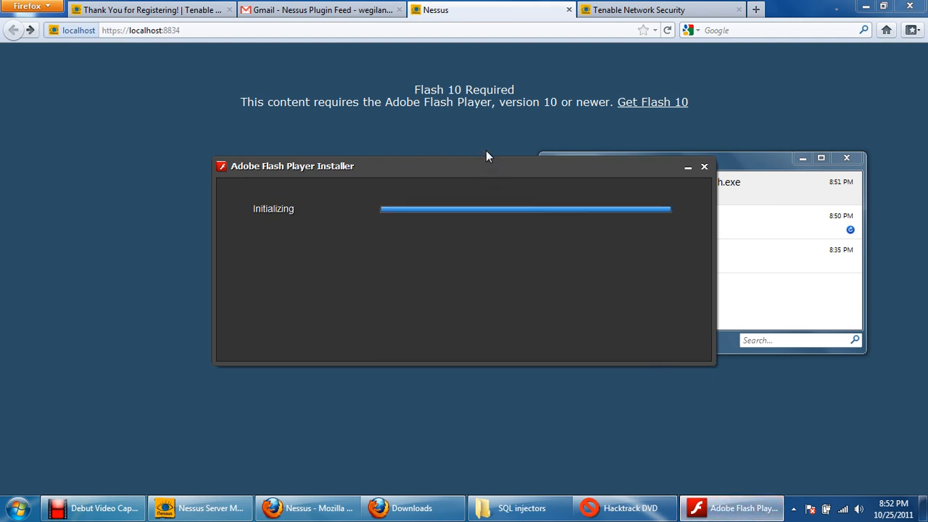
pyautogui.click(490, 167)
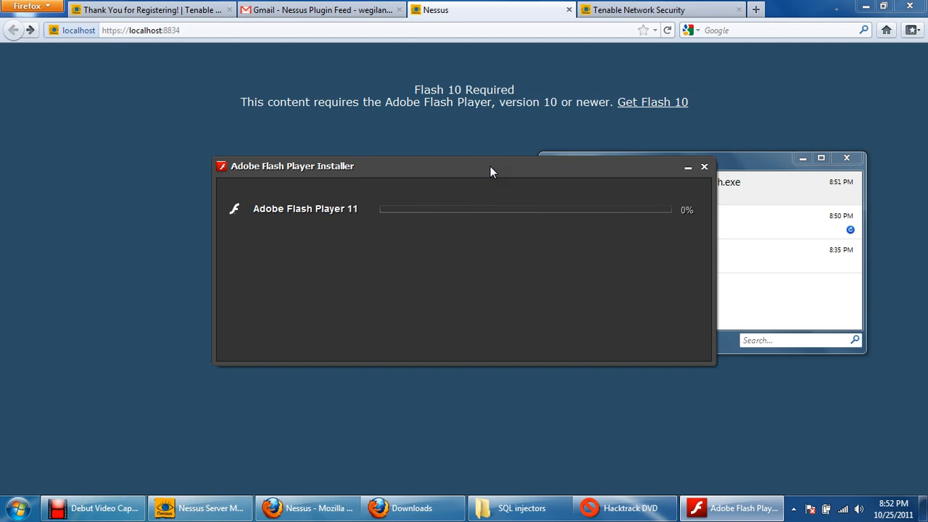
pyautogui.moveTo(490, 166); pyautogui.dragTo(527, 155)
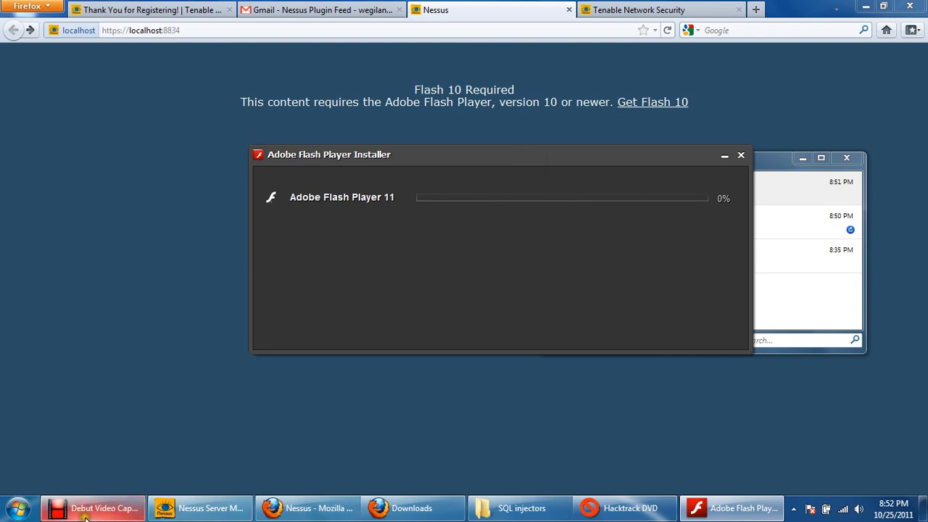
pyautogui.moveTo(516, 159); pyautogui.dragTo(520, 148)
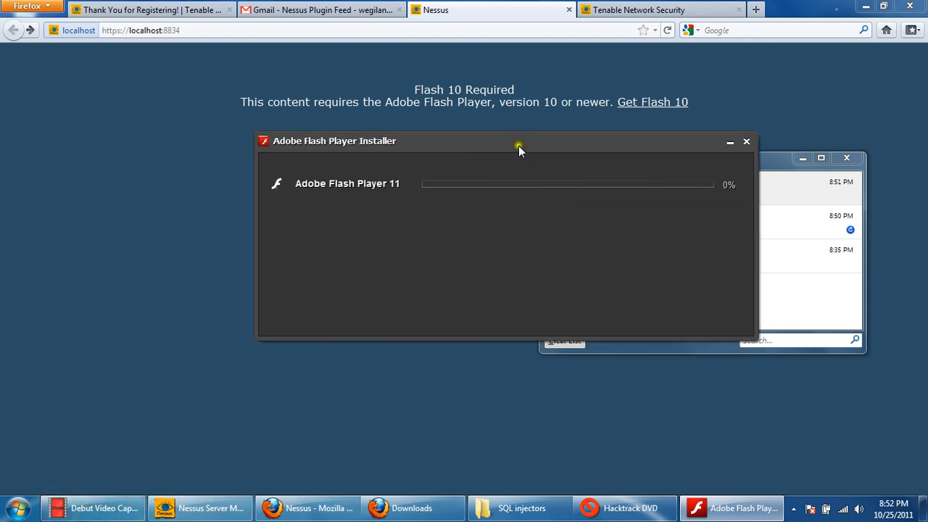
pyautogui.click(105, 508)
pyautogui.click(381, 422)
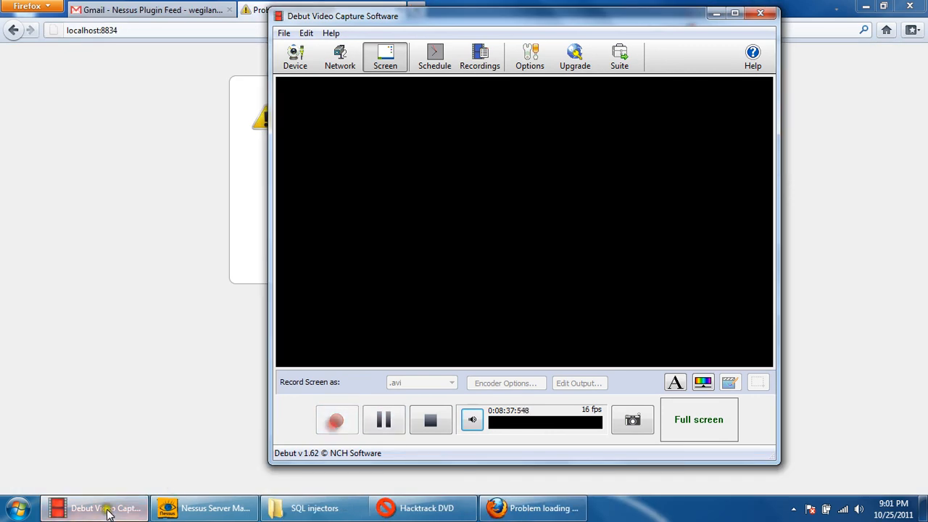
pyautogui.click(107, 512)
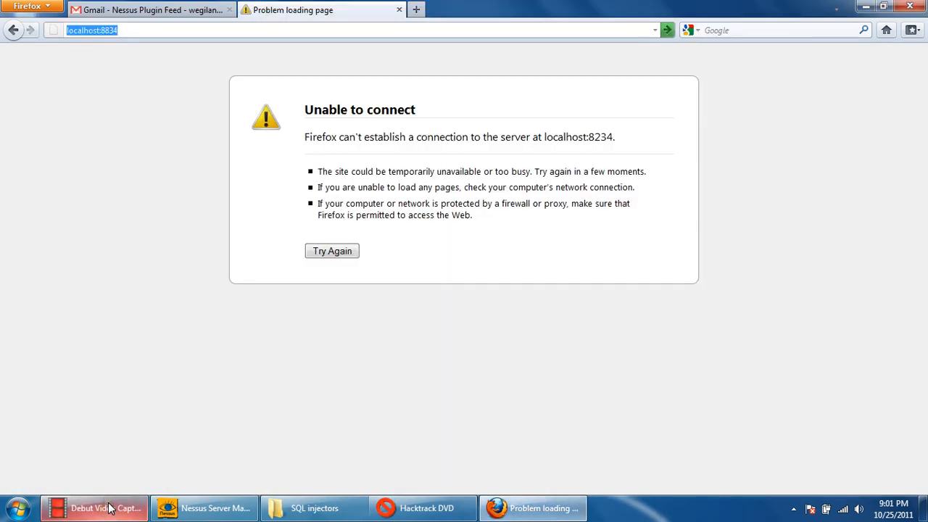
pyautogui.click(330, 252)
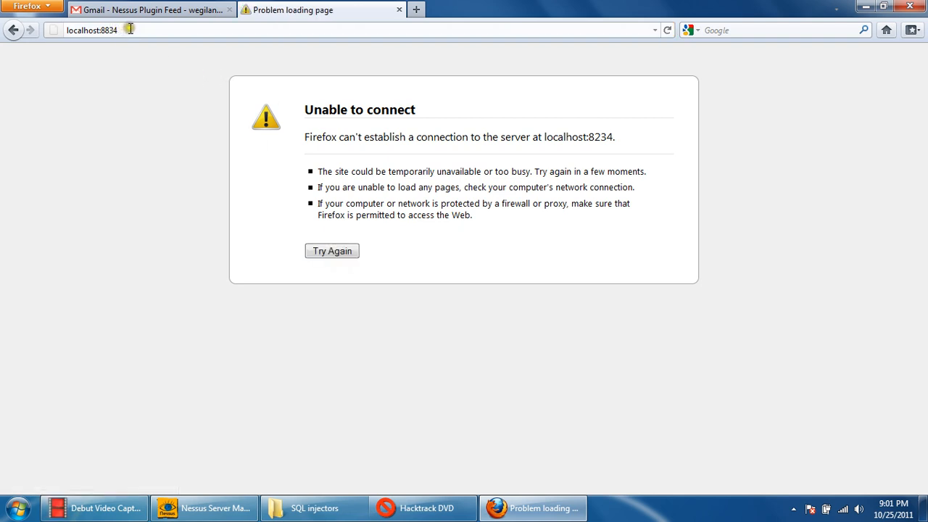
pyautogui.click(68, 30)
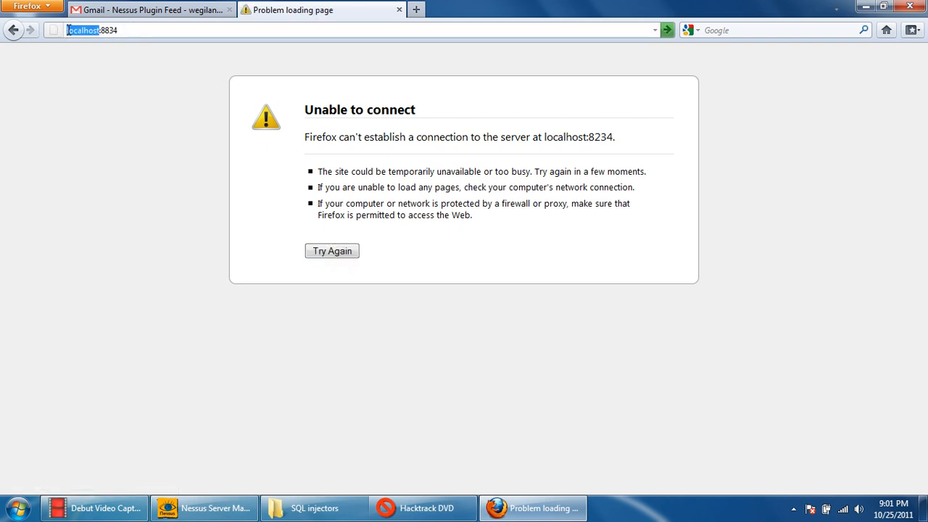
pyautogui.press('Home')
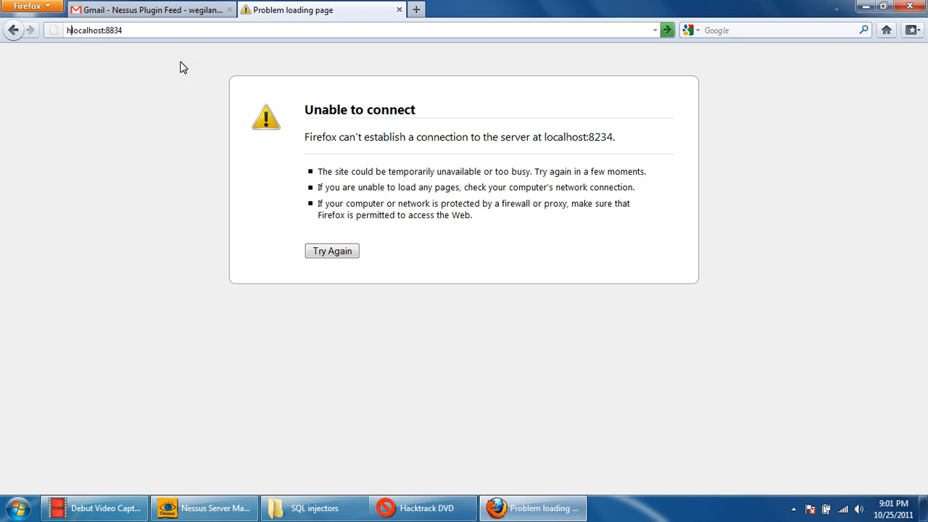
pyautogui.write('https://')
pyautogui.press('Return')
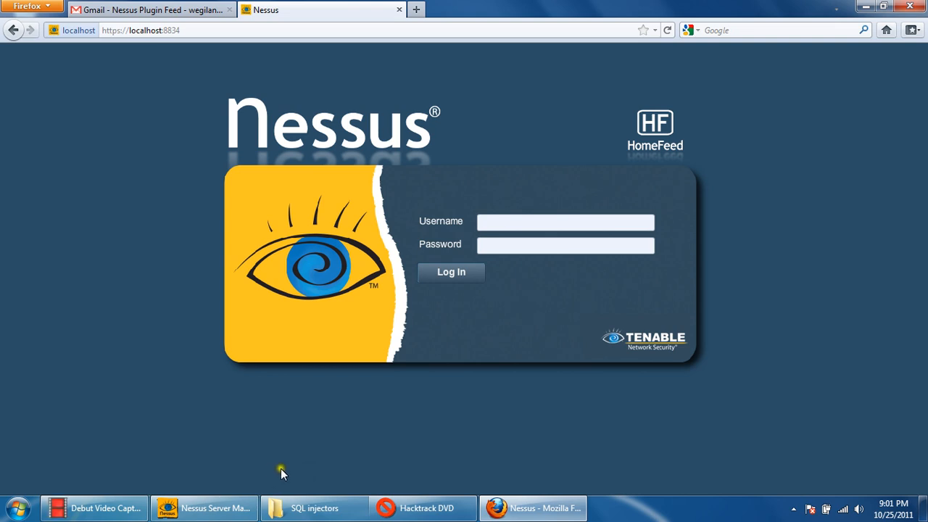
# - Switch to Nessus Server Manager and add a new Nessus user with the user name wegilant
pyautogui.click(244, 517)
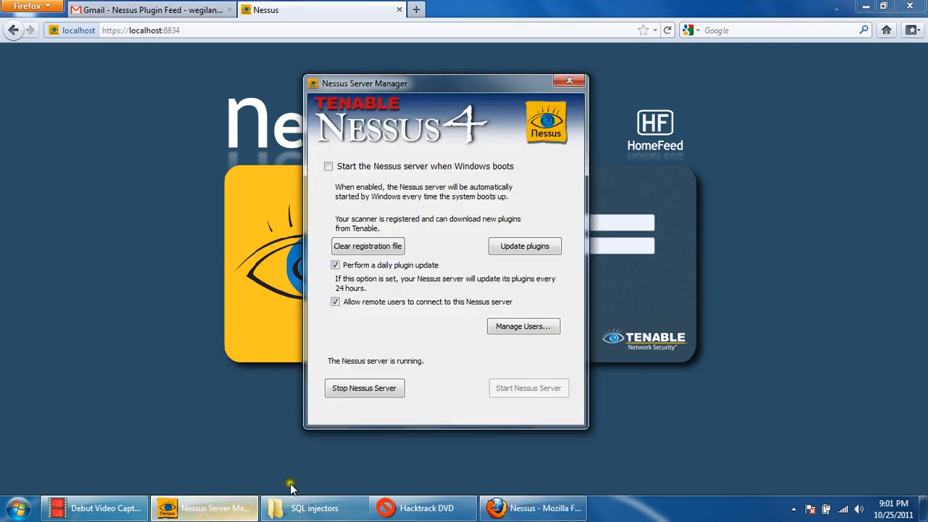
pyautogui.click(519, 327)
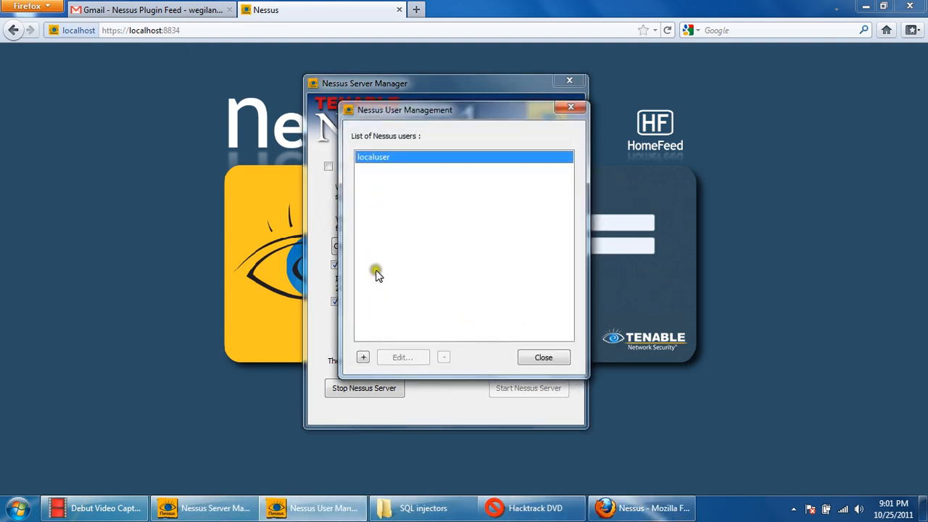
pyautogui.click(363, 357)
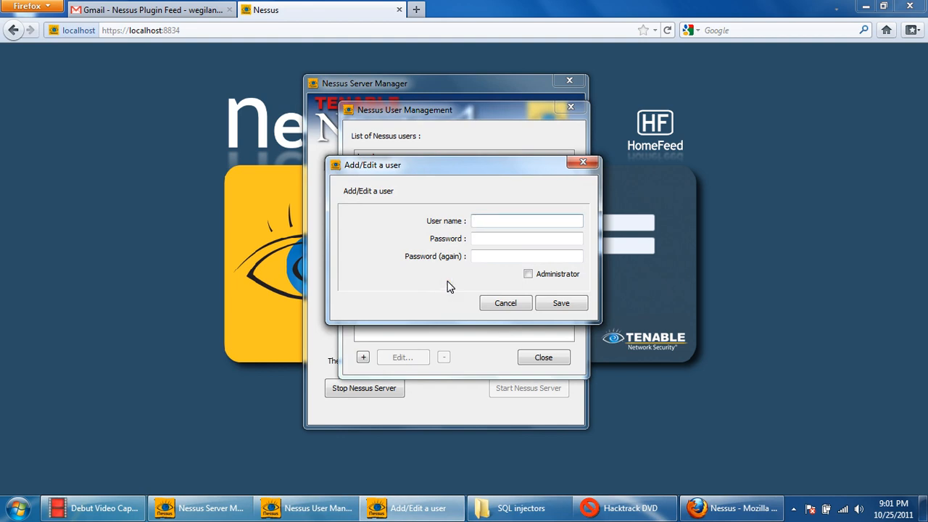
pyautogui.write('wegil')
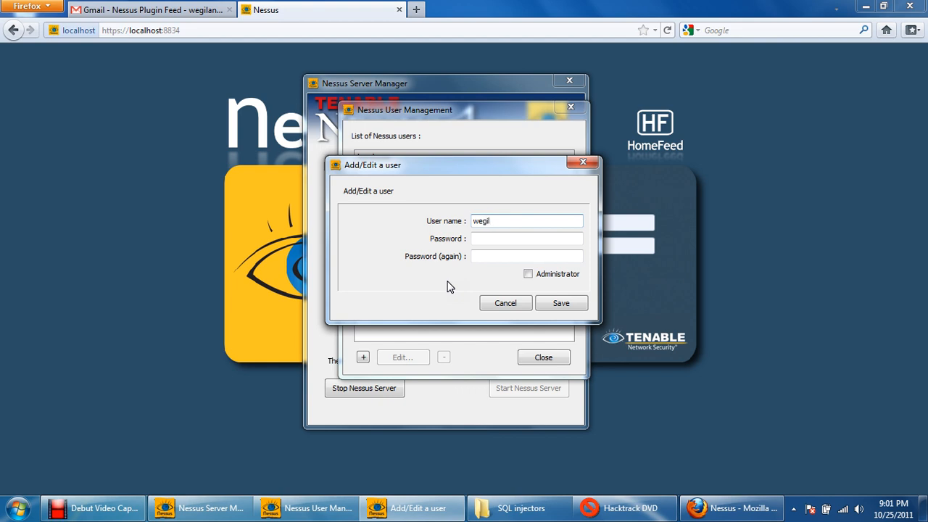
pyautogui.write('ant')
pyautogui.press('Tab')
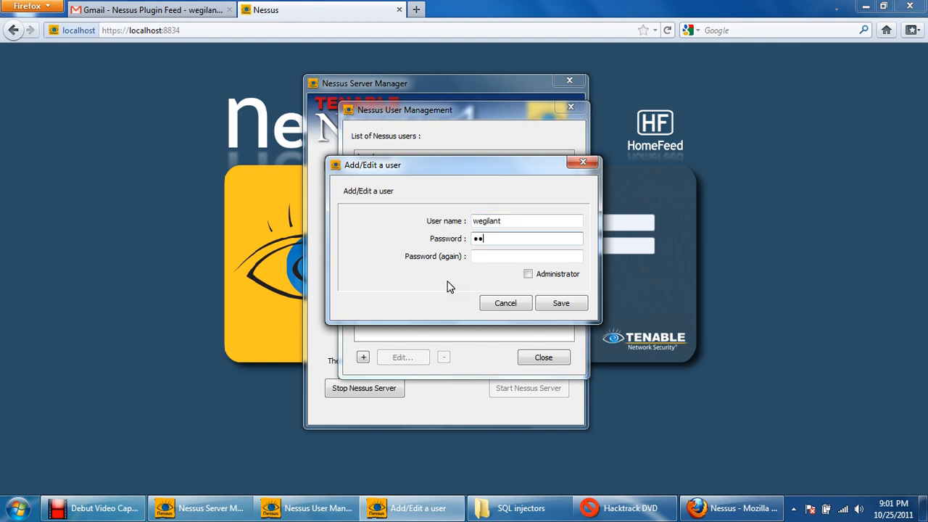
# - Enter the new user's password in both password fields, make the user an Administrator and save the account
pyautogui.press('BackSpace')
pyautogui.press('BackSpace')
pyautogui.write('•••••••')
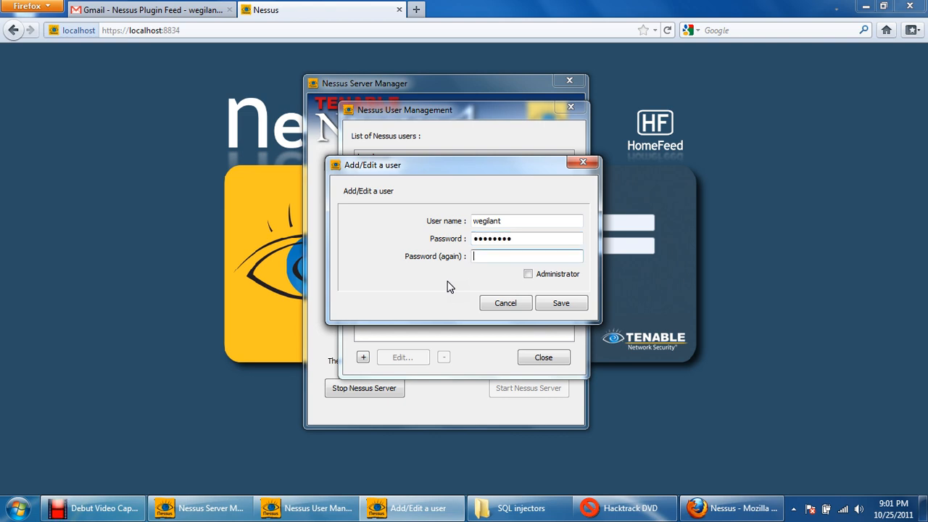
pyautogui.press('Tab')
pyautogui.write('••••••••')
pyautogui.click(528, 273)
pyautogui.click(564, 303)
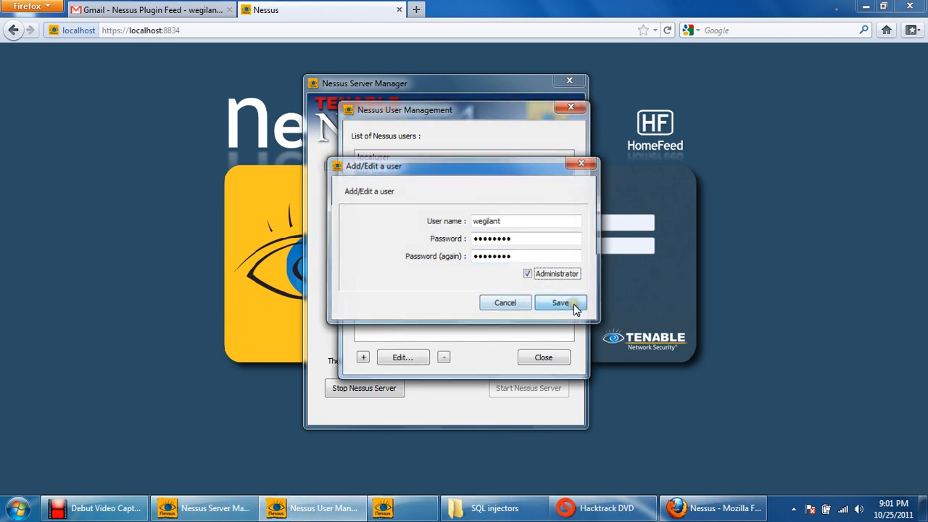
# - Select the wegilant account in the list of Nessus users and close the user management window
pyautogui.click(383, 158)
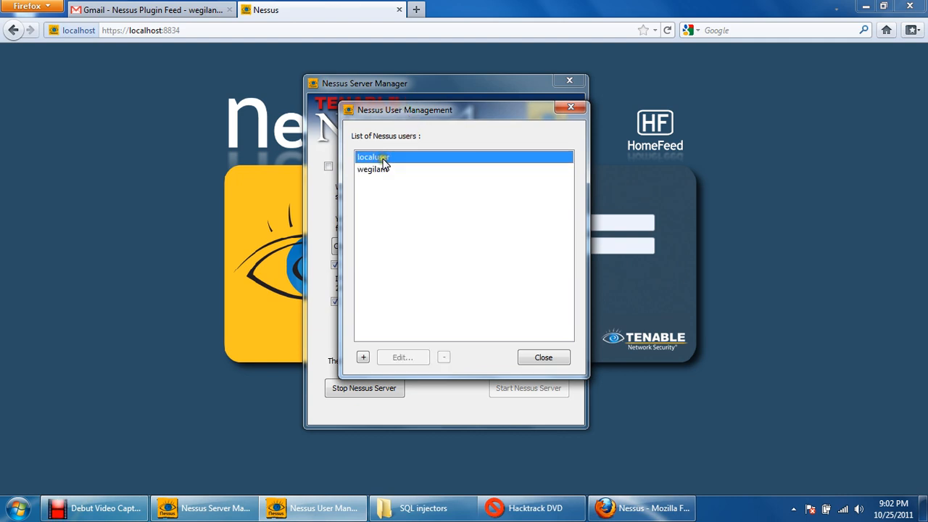
pyautogui.click(373, 171)
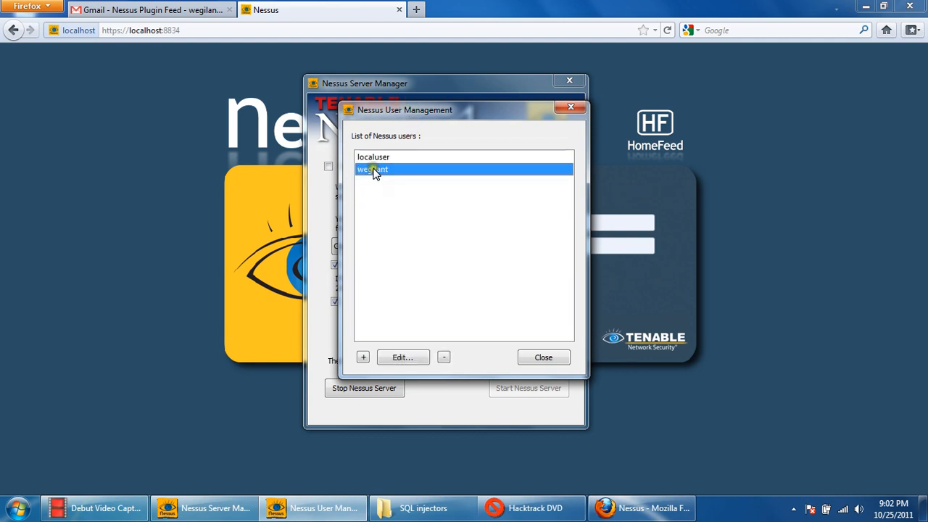
pyautogui.click(544, 358)
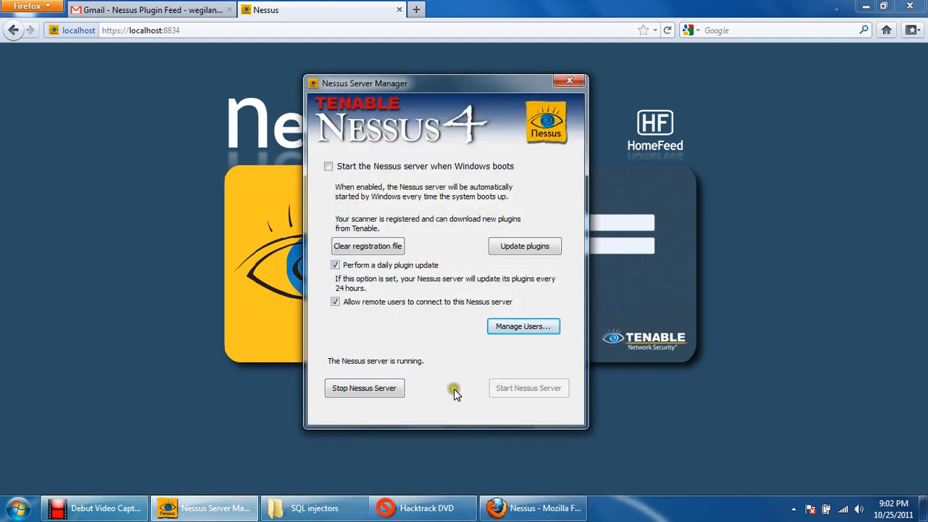
# - Log in to the Nessus web interface as wegilant with the account password and dismiss the HomeFeed notice
pyautogui.click(626, 221)
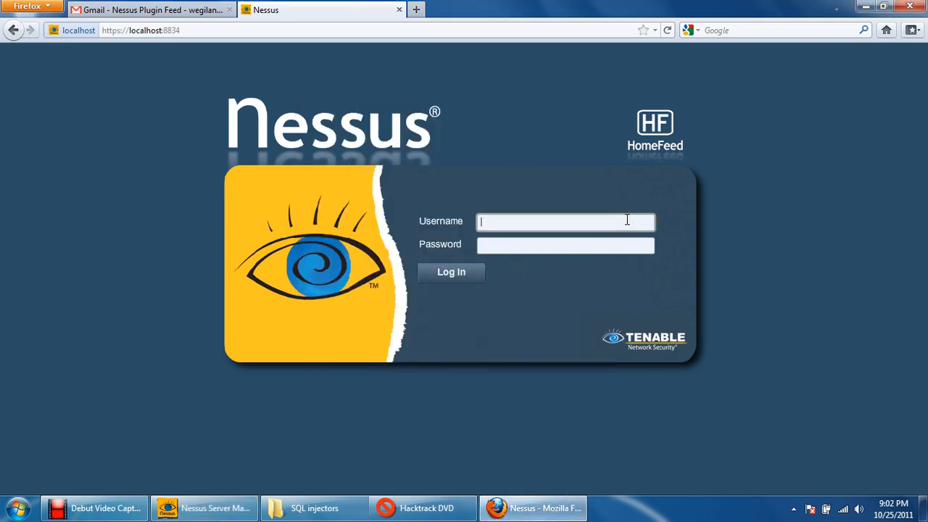
pyautogui.write('wegilant')
pyautogui.press('Tab')
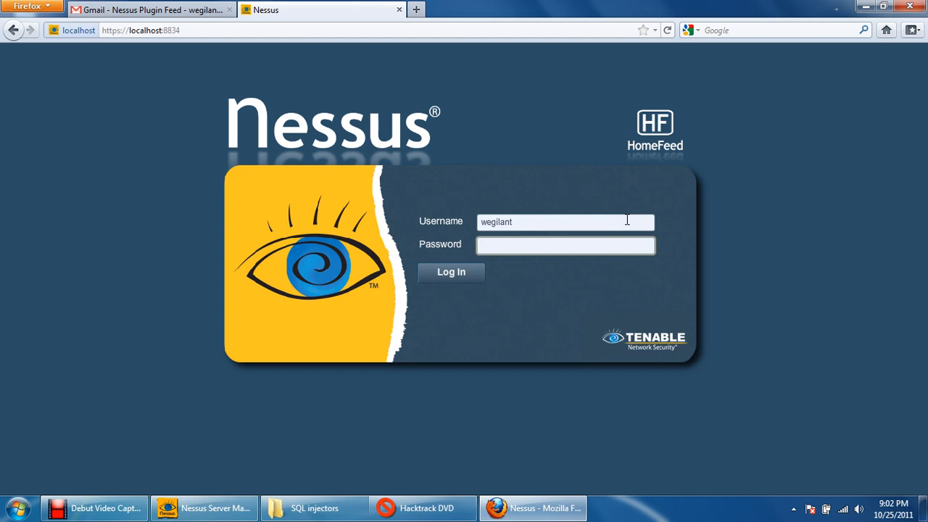
pyautogui.write('********')
pyautogui.click(457, 274)
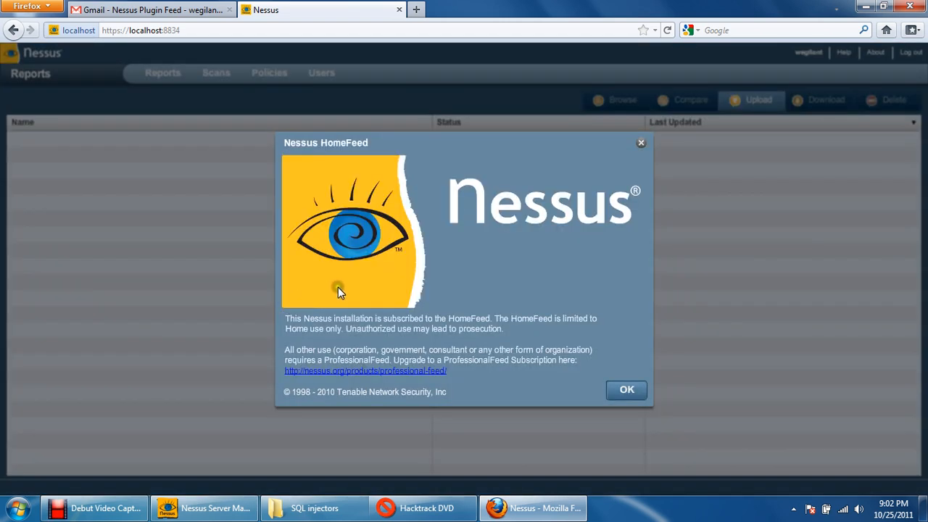
pyautogui.click(626, 390)
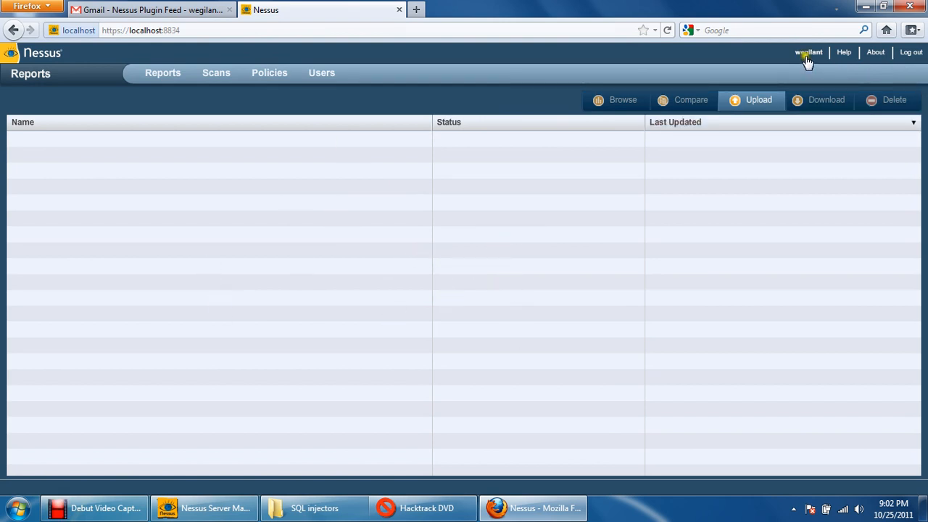
# - Add a new scan named Test and set its policy to Web App Tests
pyautogui.click(222, 77)
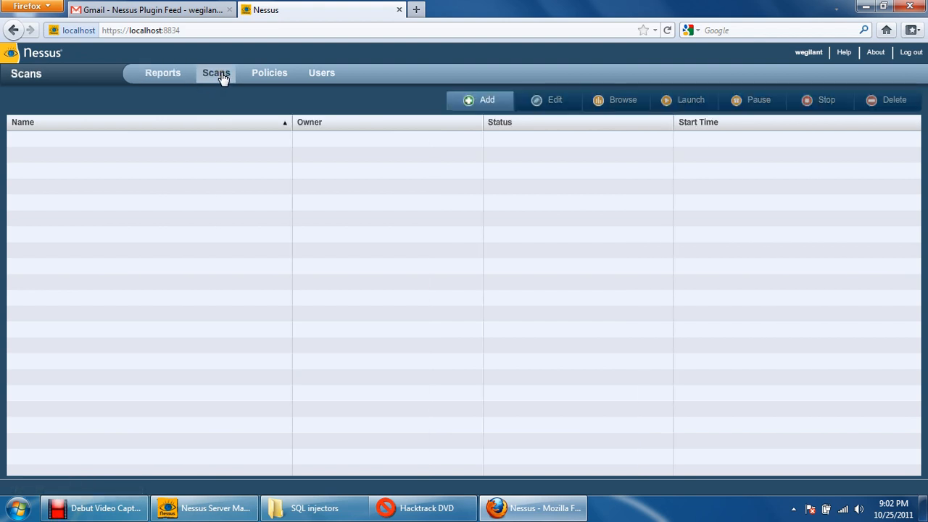
pyautogui.click(217, 77)
pyautogui.click(486, 108)
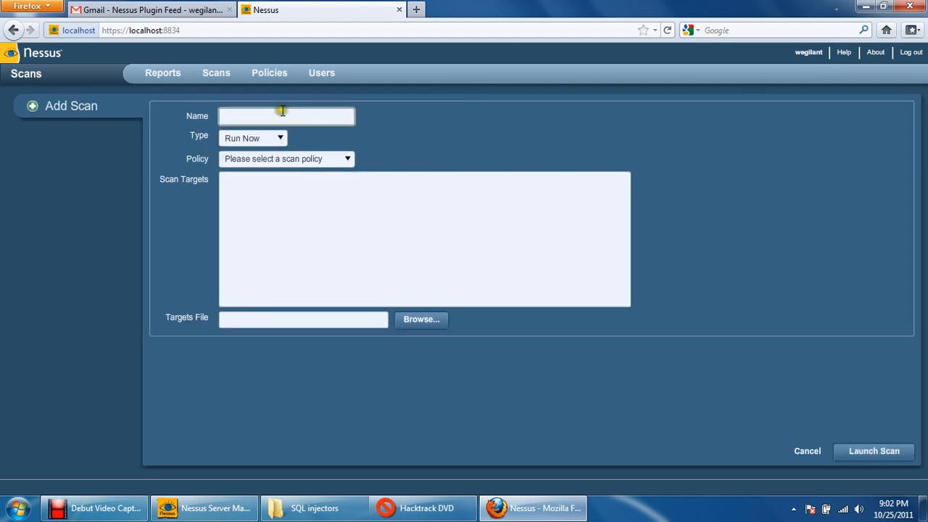
pyautogui.click(290, 113)
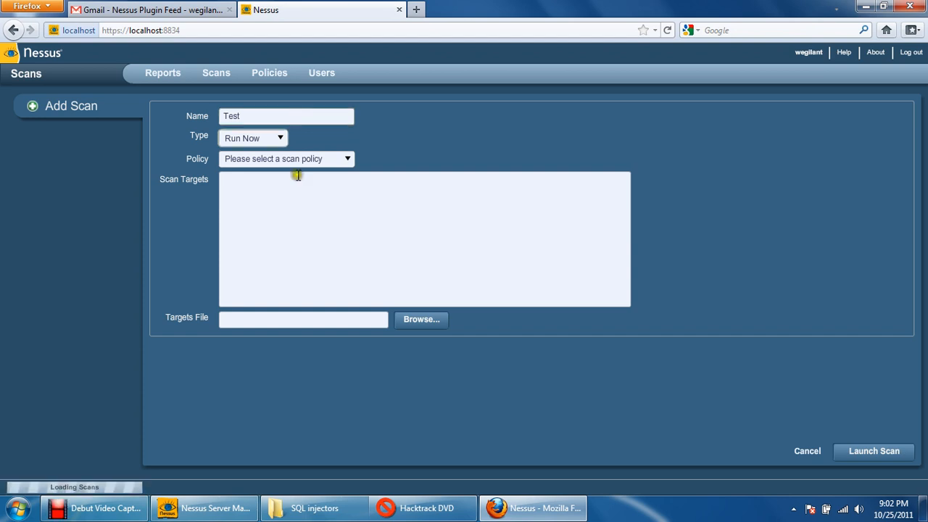
pyautogui.click(338, 163)
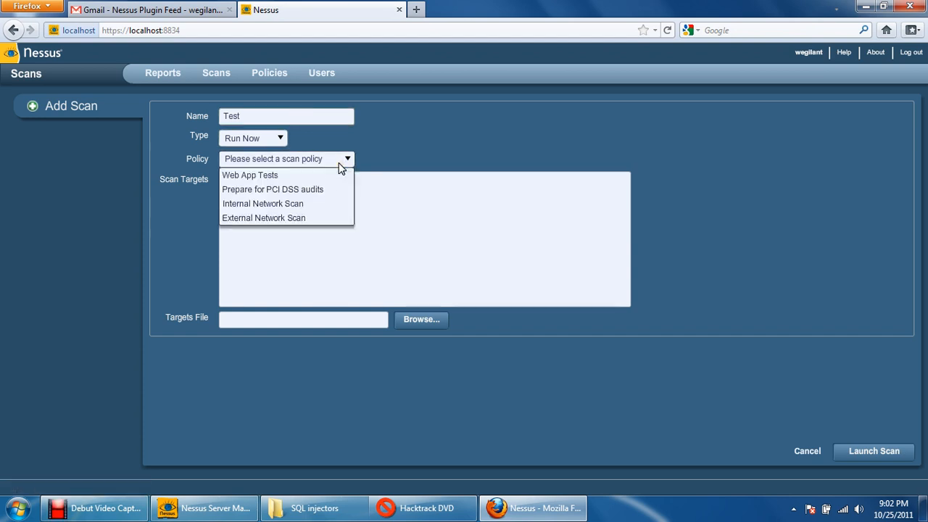
pyautogui.click(284, 175)
pyautogui.click(289, 198)
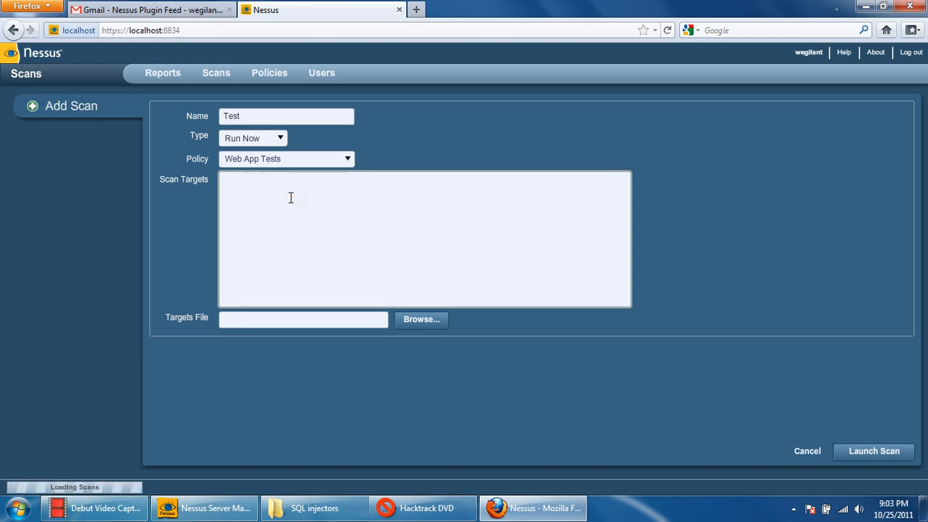
pyautogui.write('ww.')
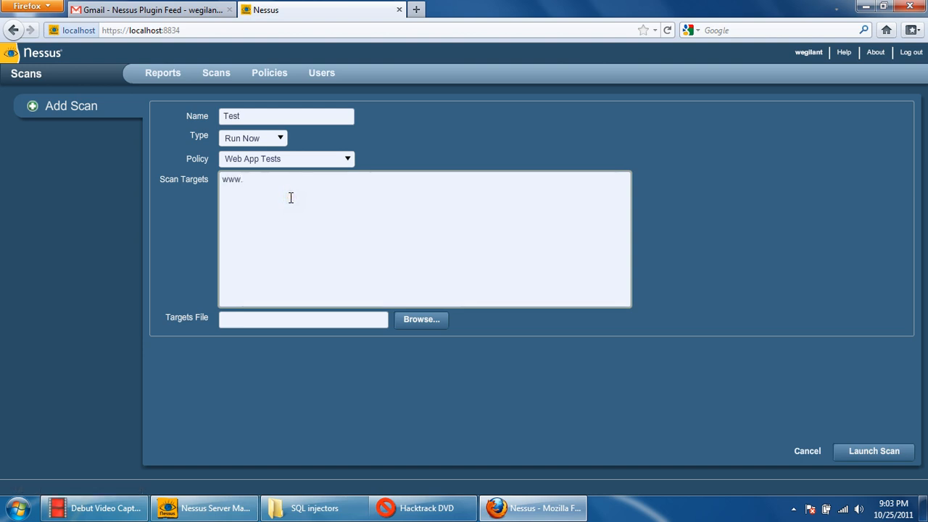
pyautogui.write('p')
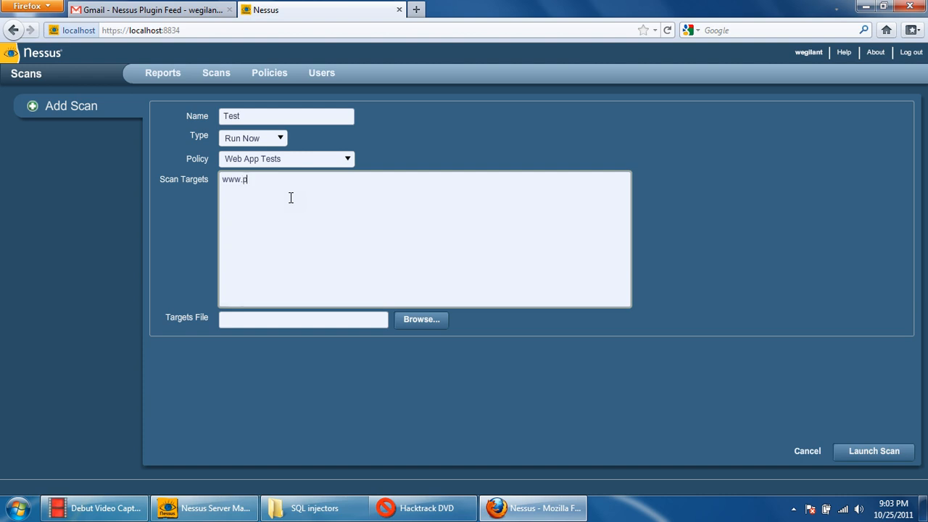
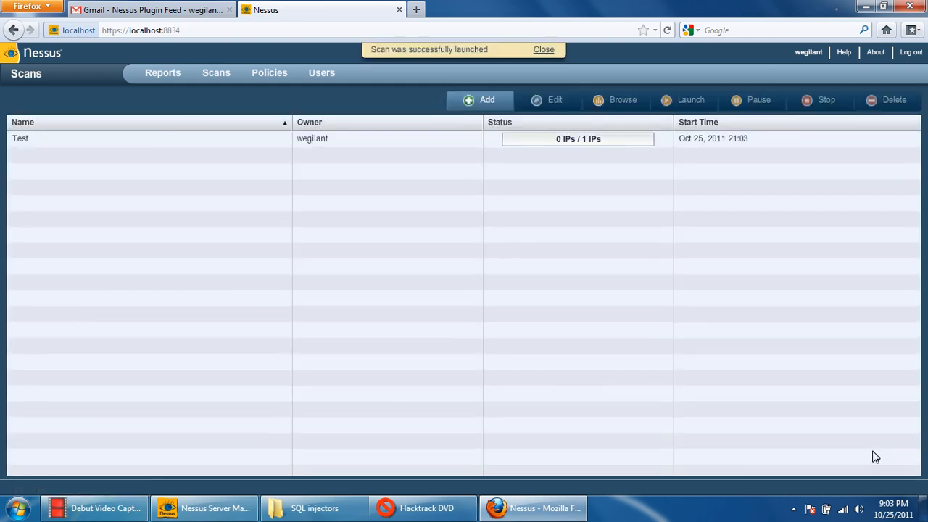
# - Browse the running Test scan's report to check its status and return to the list of reports
pyautogui.click(402, 145)
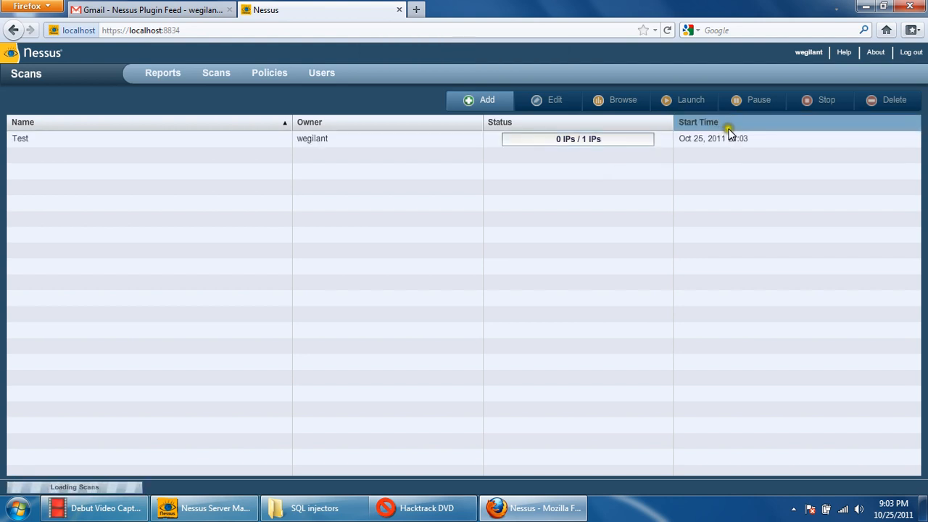
pyautogui.click(668, 143)
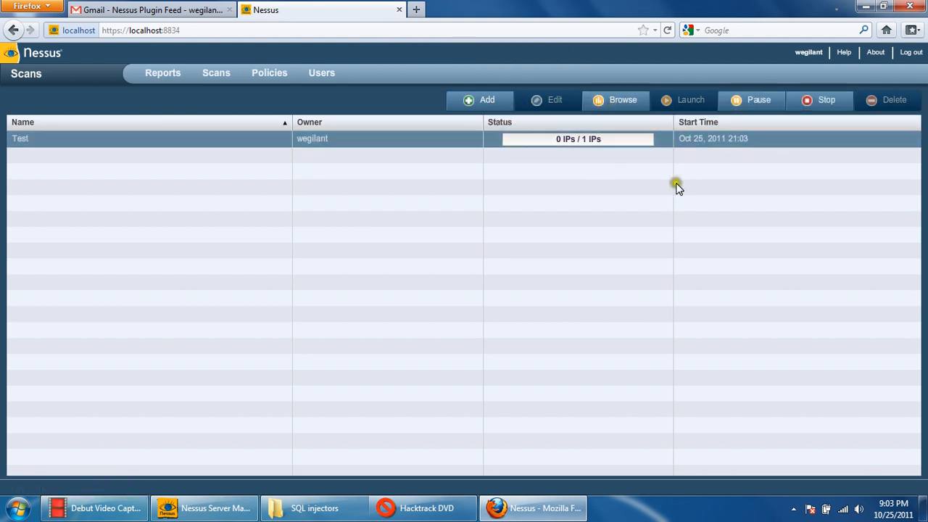
pyautogui.click(616, 101)
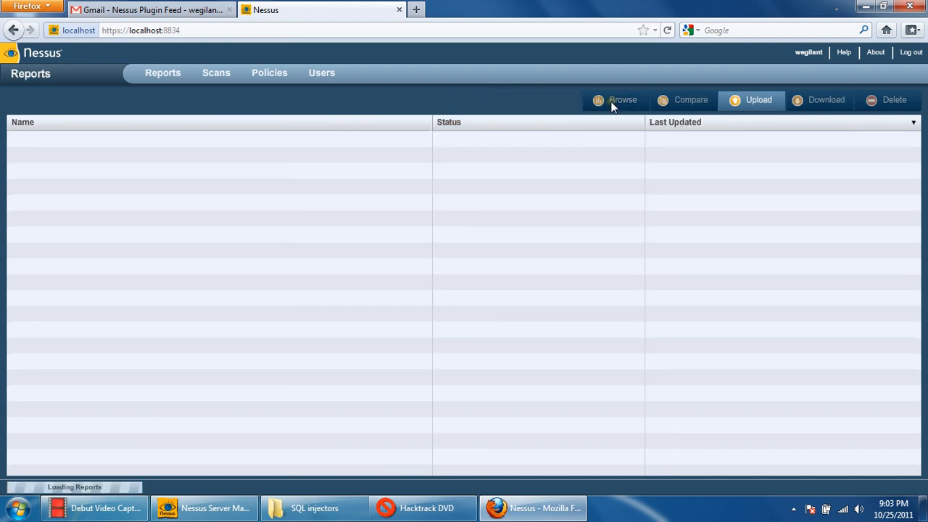
pyautogui.click(470, 140)
pyautogui.click(623, 103)
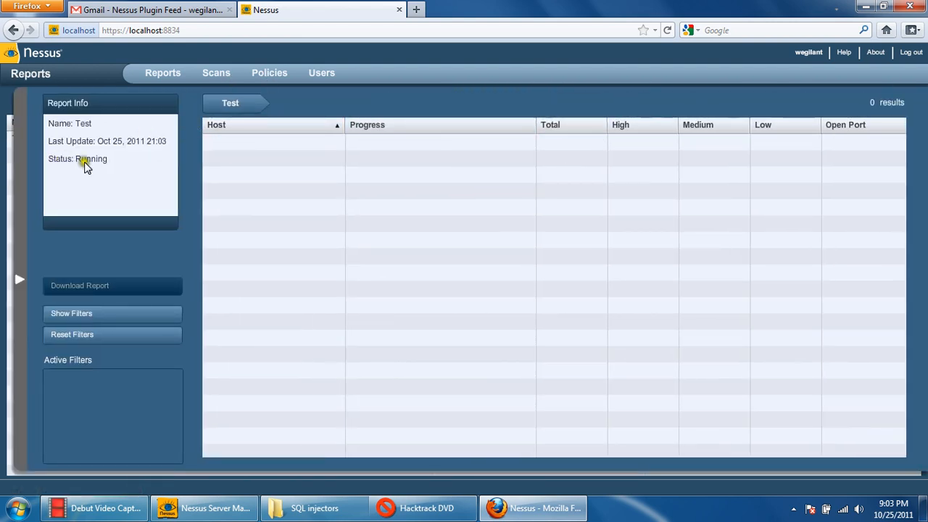
pyautogui.click(19, 280)
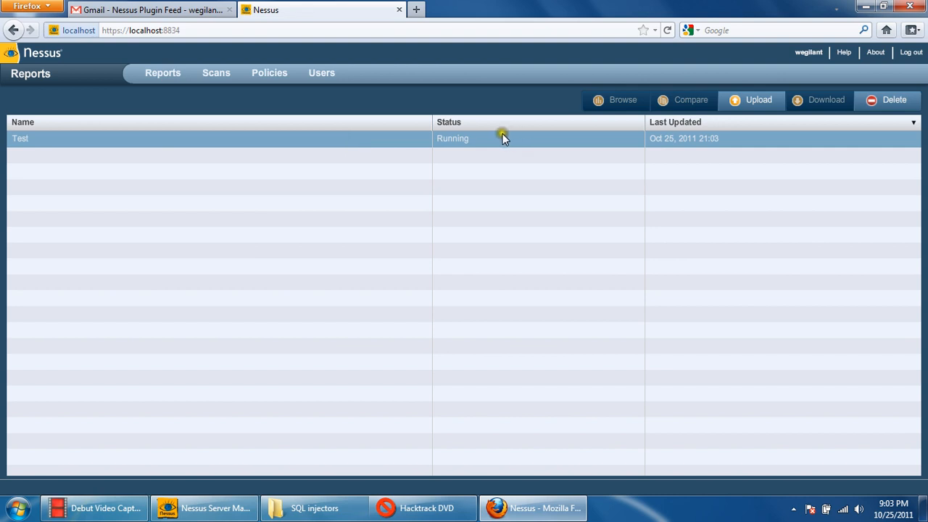
# - Reopen the running Test report, check the host's progress and severity figures, and go back to the report list
pyautogui.click(442, 142)
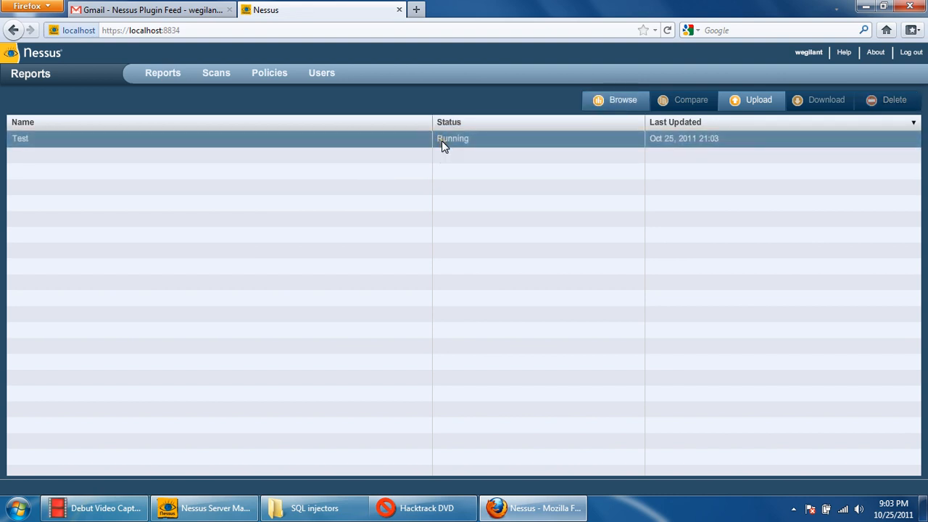
pyautogui.rightClick(504, 138)
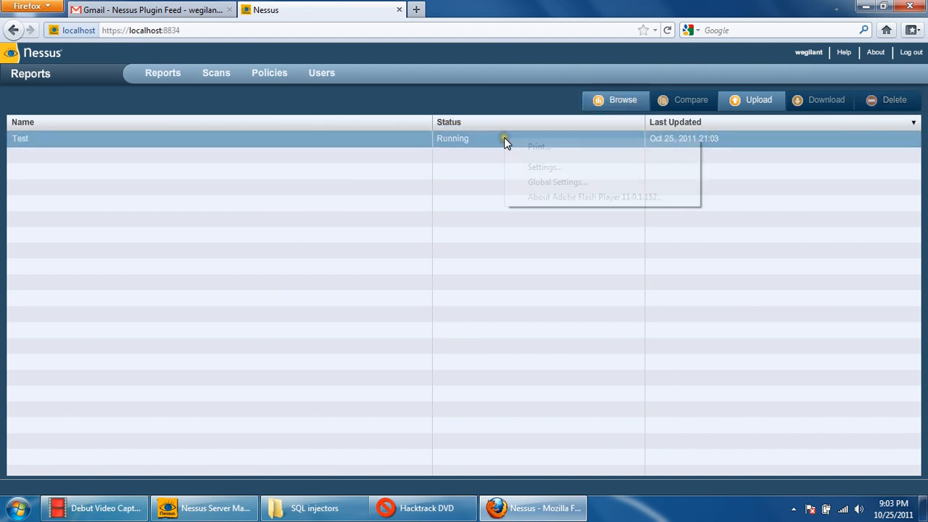
pyautogui.click(488, 137)
pyautogui.click(634, 97)
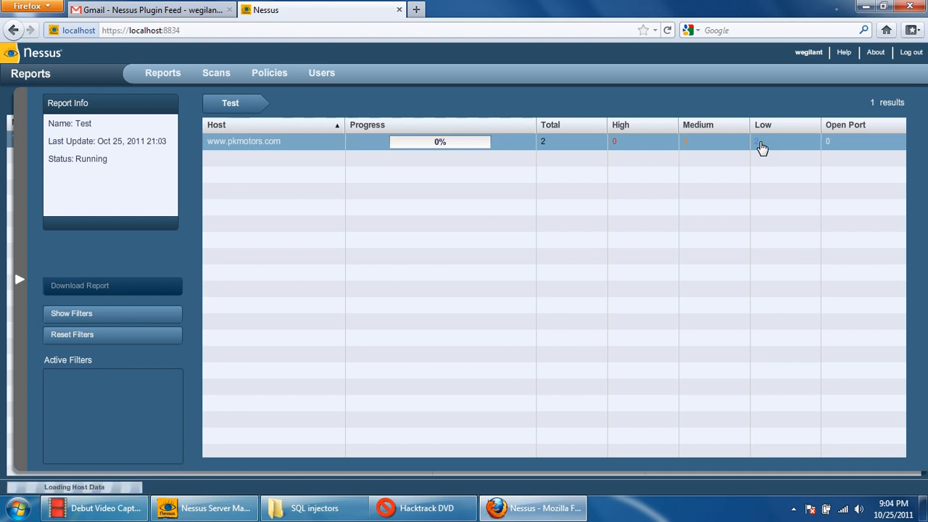
pyautogui.click(628, 139)
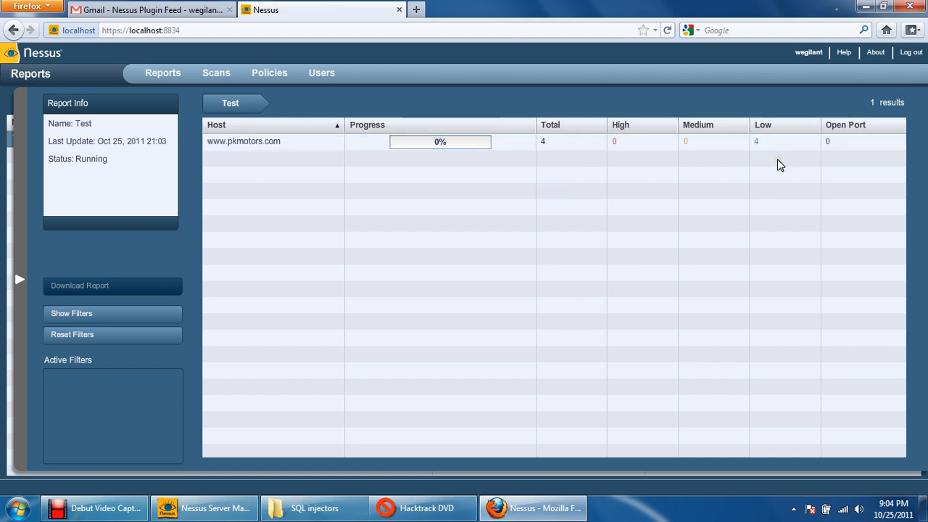
pyautogui.click(836, 148)
pyautogui.click(18, 283)
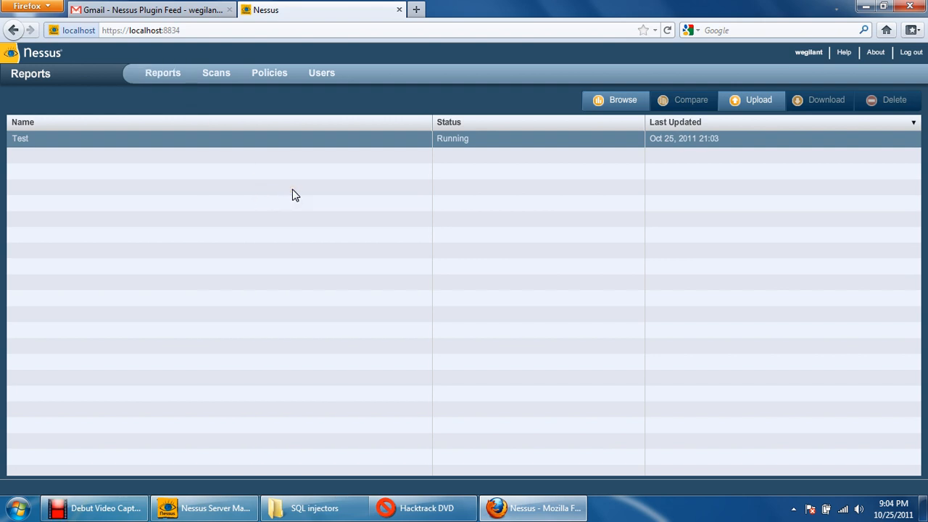
pyautogui.click(257, 207)
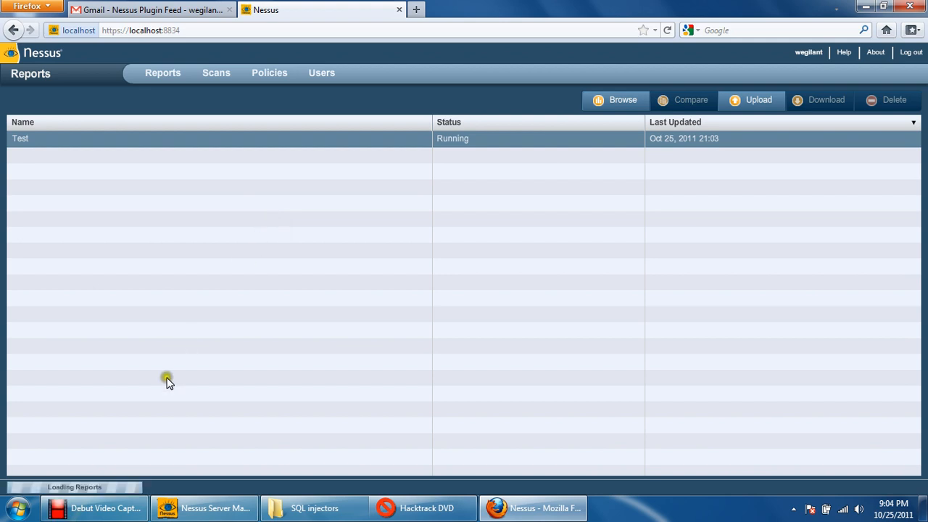
pyautogui.click(767, 105)
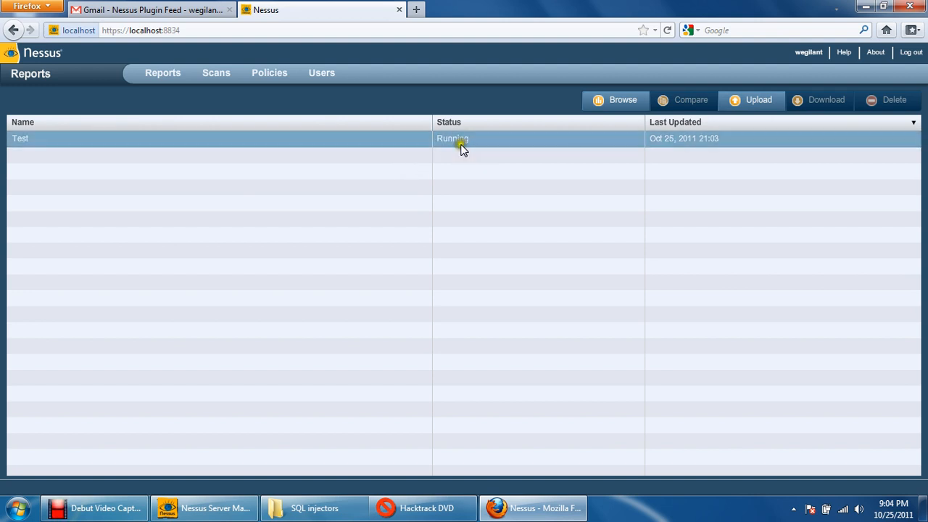
pyautogui.click(114, 505)
pyautogui.click(385, 420)
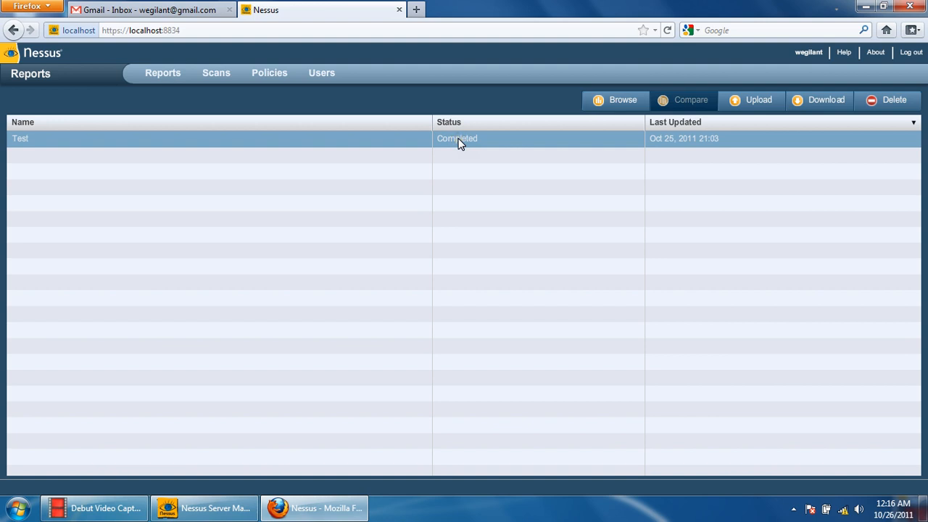
pyautogui.doubleClick(401, 142)
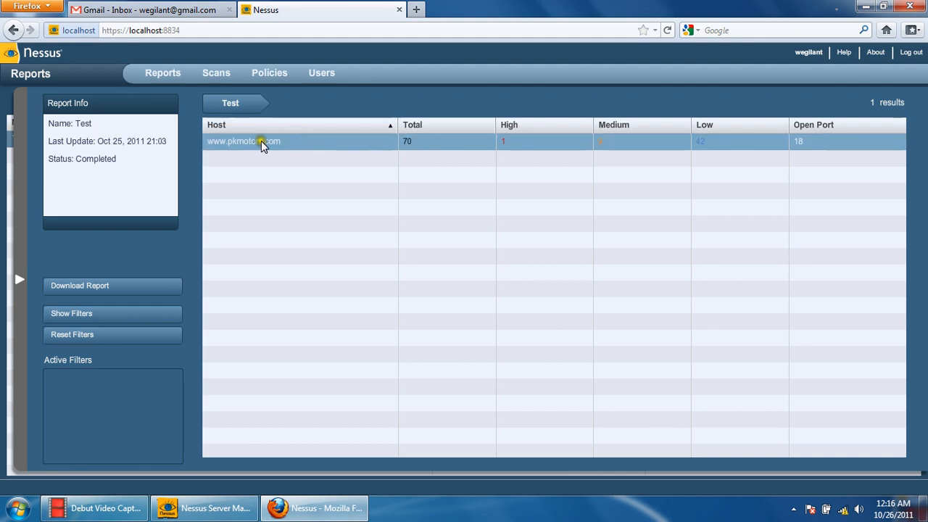
pyautogui.click(286, 143)
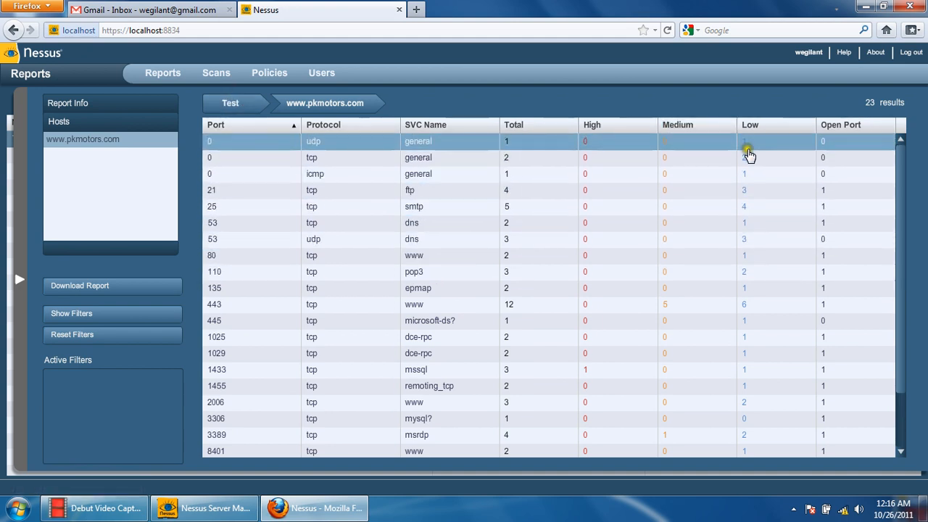
pyautogui.scroll(-2, 747, 232)
pyautogui.scroll(2, 725, 246)
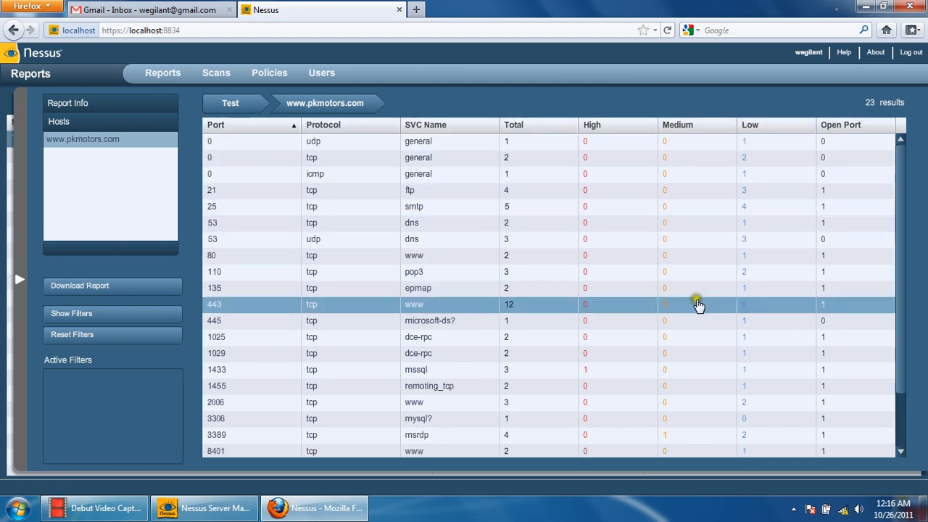
pyautogui.scroll(-2, 696, 319)
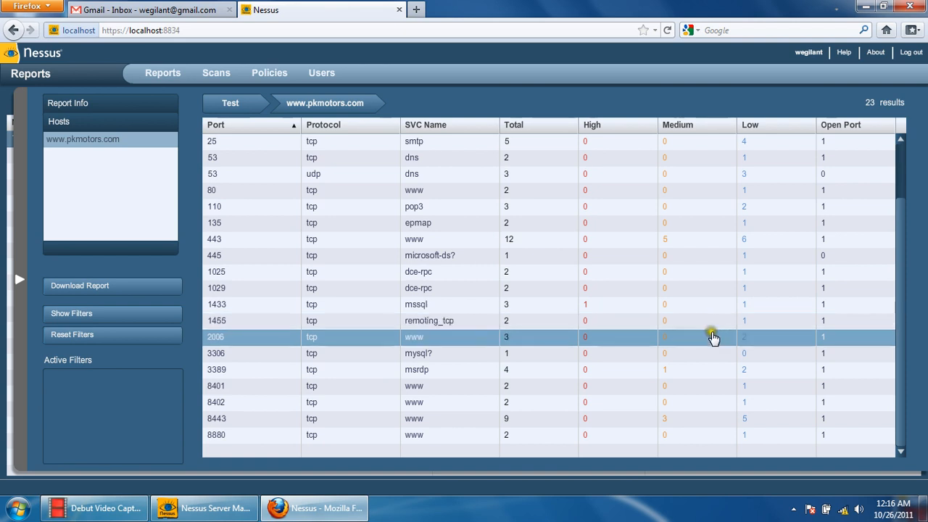
pyautogui.scroll(2, 746, 191)
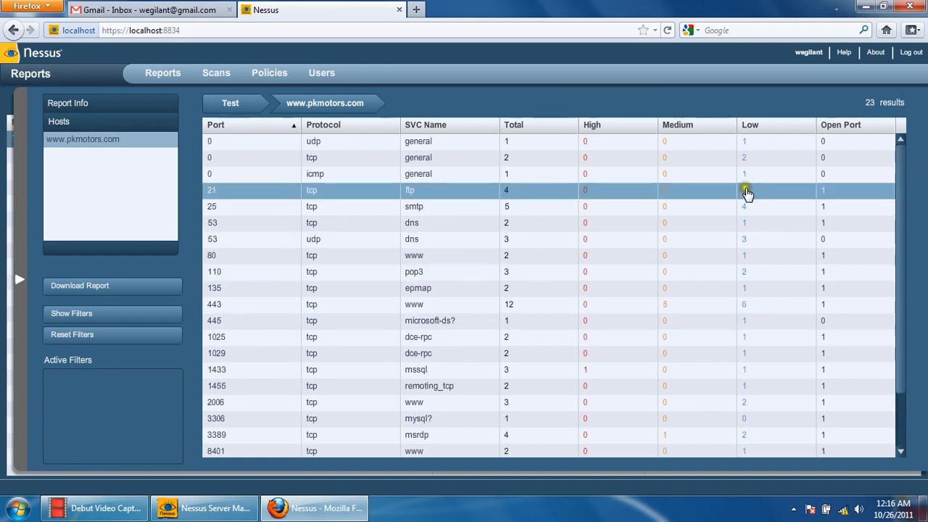
# - Open the low-severity finding of the general/udp service on port 0 and read its synopsis and plugin output introduction
pyautogui.click(743, 144)
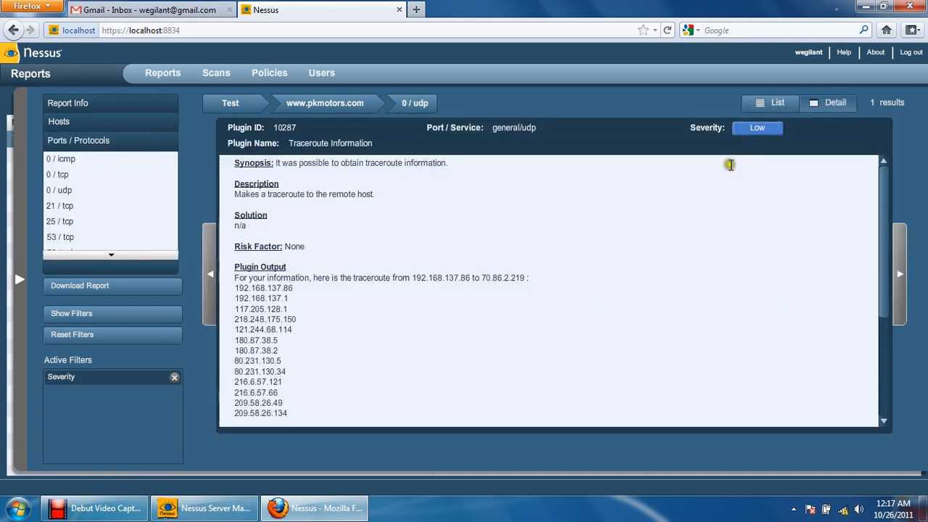
pyautogui.moveTo(239, 277); pyautogui.dragTo(354, 261)
pyautogui.click(322, 278)
pyautogui.click(323, 278)
pyautogui.moveTo(302, 162); pyautogui.dragTo(440, 164)
pyautogui.doubleClick(464, 162)
pyautogui.click(455, 171)
# - Examine the full list of traceroute hop addresses in the plugin output and return to the host's port list
pyautogui.scroll(-4, 414, 158)
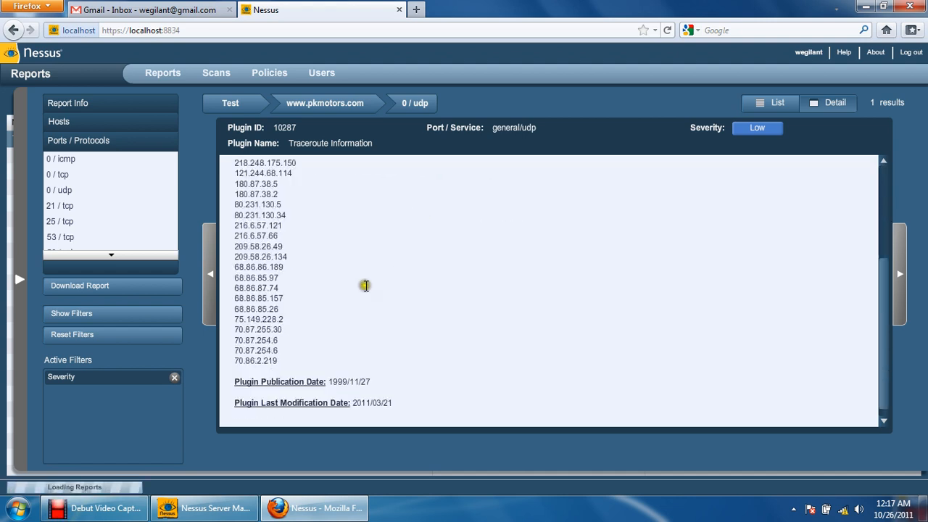
pyautogui.scroll(2, 327, 286)
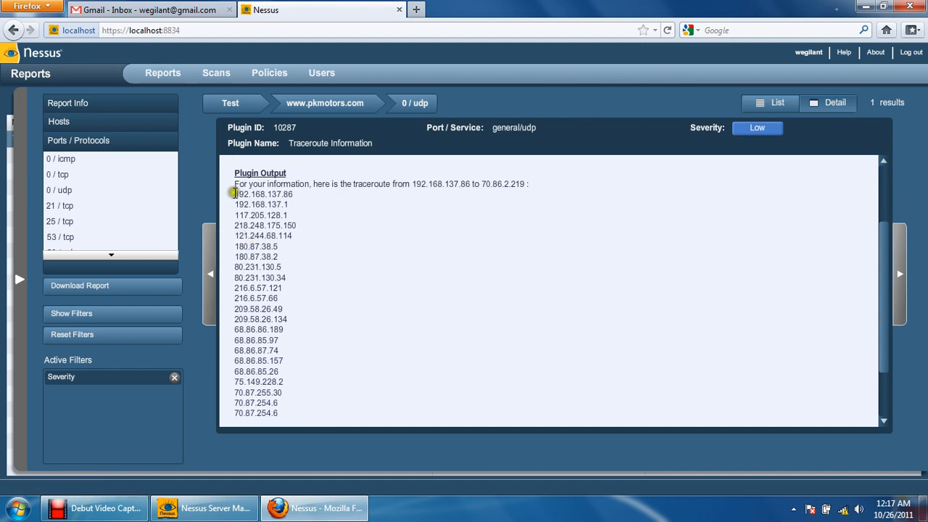
pyautogui.moveTo(234, 193); pyautogui.dragTo(297, 194)
pyautogui.scroll(-2, 298, 193)
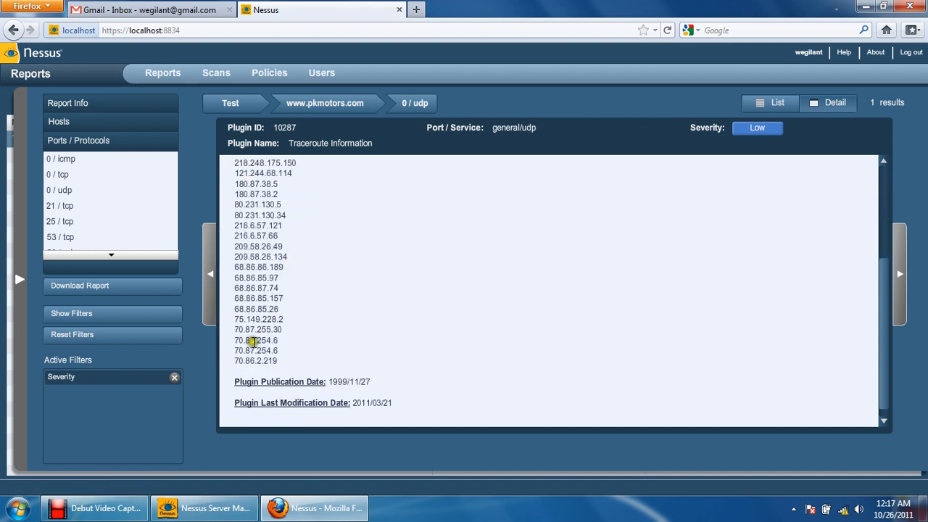
pyautogui.moveTo(277, 360); pyautogui.dragTo(227, 239)
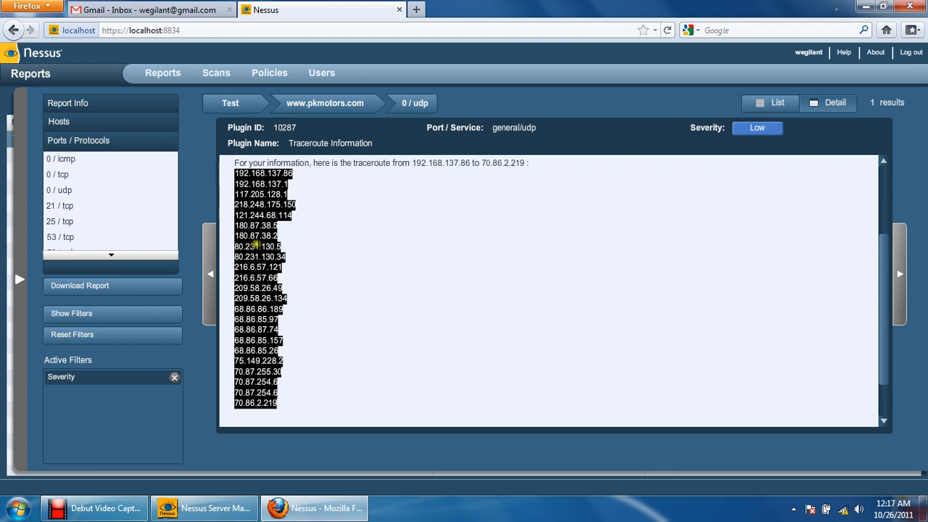
pyautogui.tripleClick(302, 298)
pyautogui.scroll(-1, 295, 303)
pyautogui.scroll(4, 275, 290)
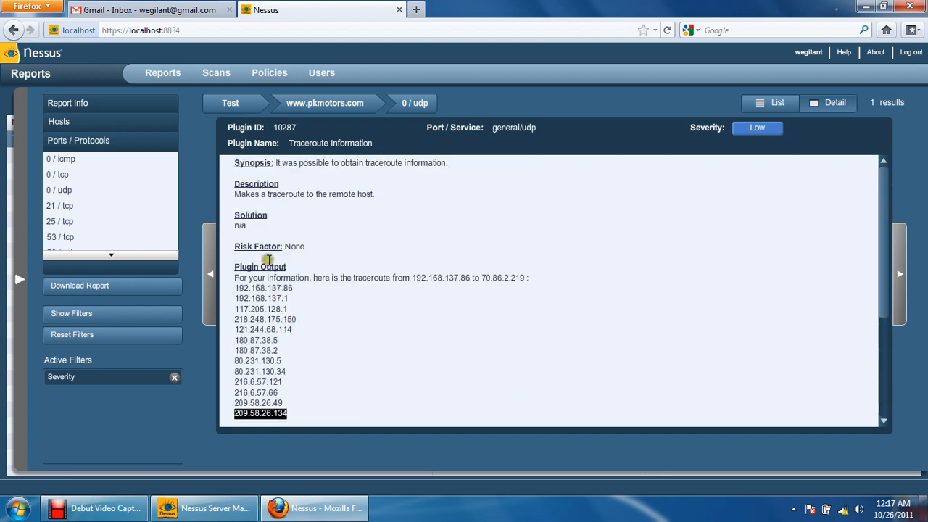
pyautogui.click(271, 316)
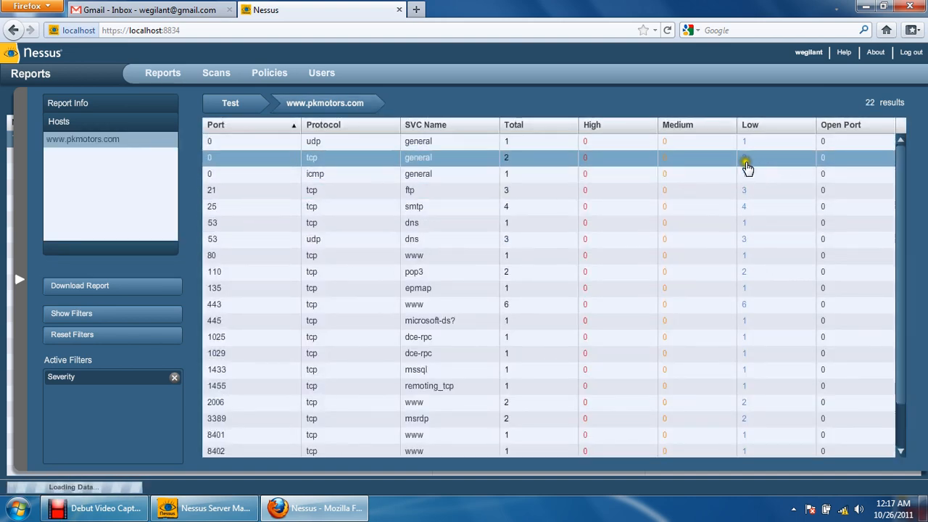
# - List the low-severity findings of the general/tcp service on port 0 and open TCP/IP Timestamps Supported
pyautogui.click(746, 164)
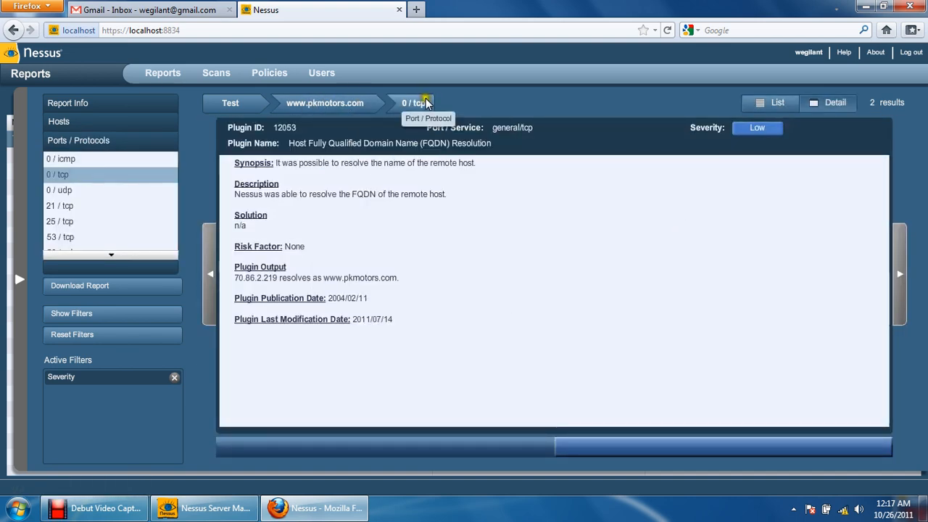
pyautogui.click(436, 106)
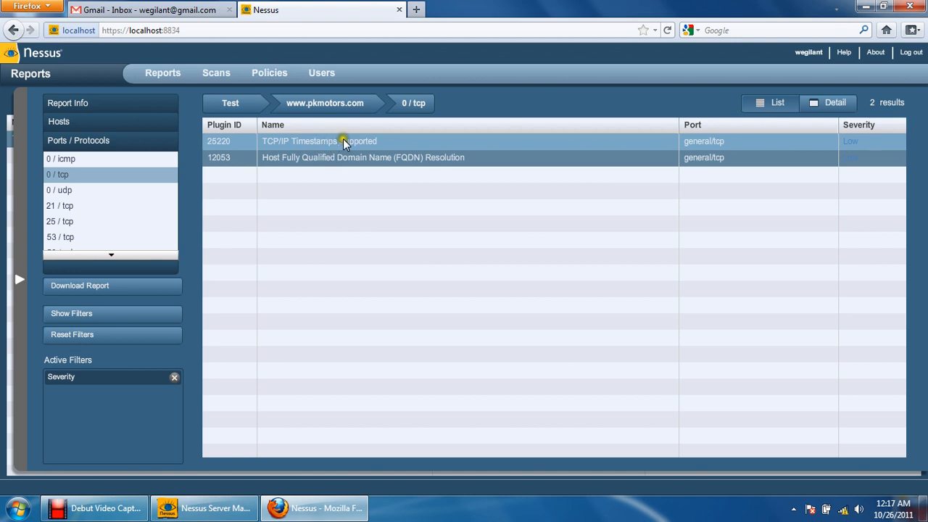
pyautogui.click(685, 148)
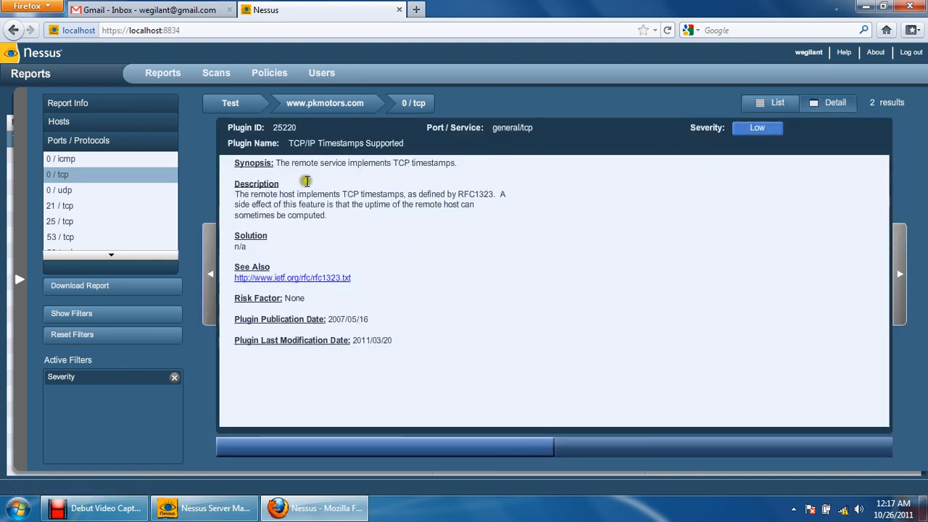
# - Read the TCP/IP Timestamps Supported finding's synopsis, description, solution, risk factor and plugin dates
pyautogui.moveTo(227, 191); pyautogui.dragTo(341, 235)
pyautogui.click(344, 234)
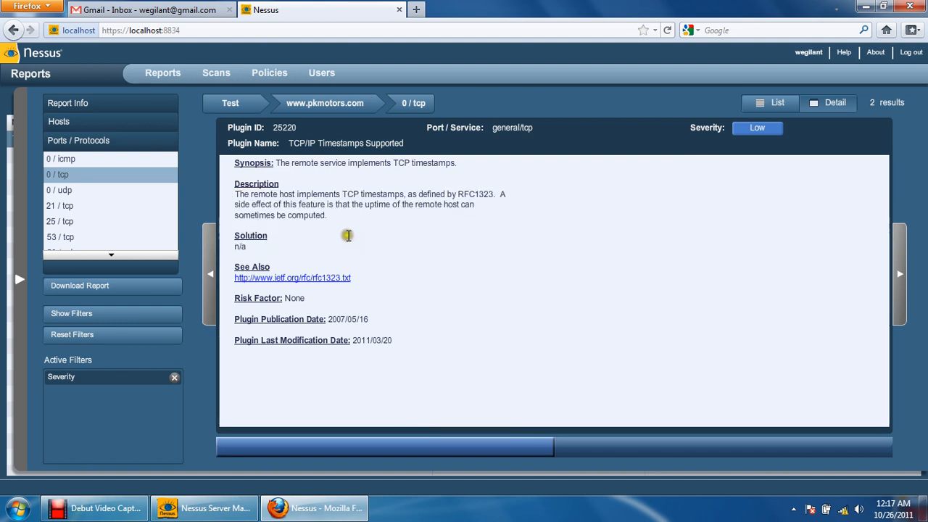
pyautogui.moveTo(289, 164); pyautogui.dragTo(463, 163)
pyautogui.click(462, 161)
pyautogui.moveTo(240, 191); pyautogui.dragTo(362, 217)
pyautogui.click(364, 216)
pyautogui.moveTo(279, 255); pyautogui.dragTo(234, 229)
pyautogui.click(275, 226)
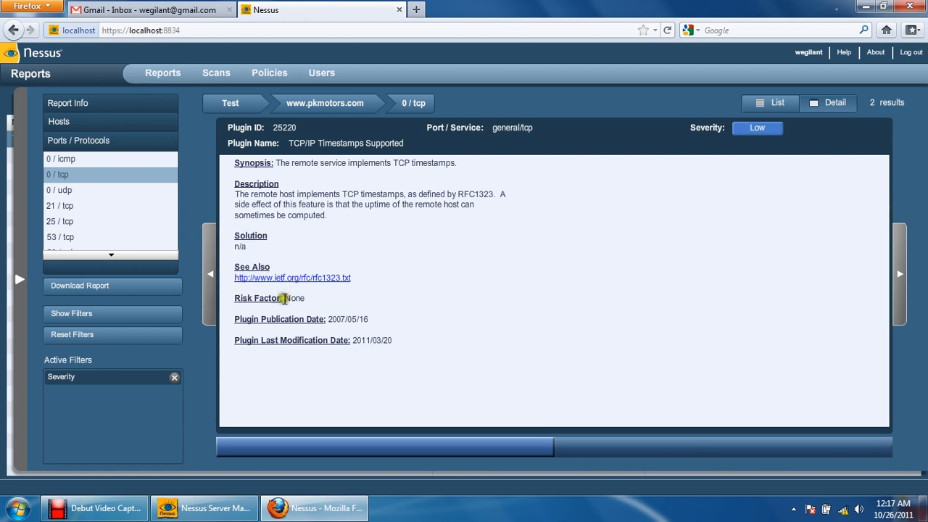
pyautogui.moveTo(283, 298); pyautogui.dragTo(417, 341)
pyautogui.click(417, 341)
# - Open the Host Fully Qualified Domain Name (FQDN) Resolution finding and read its synopsis, description and plugin output
pyautogui.click(407, 104)
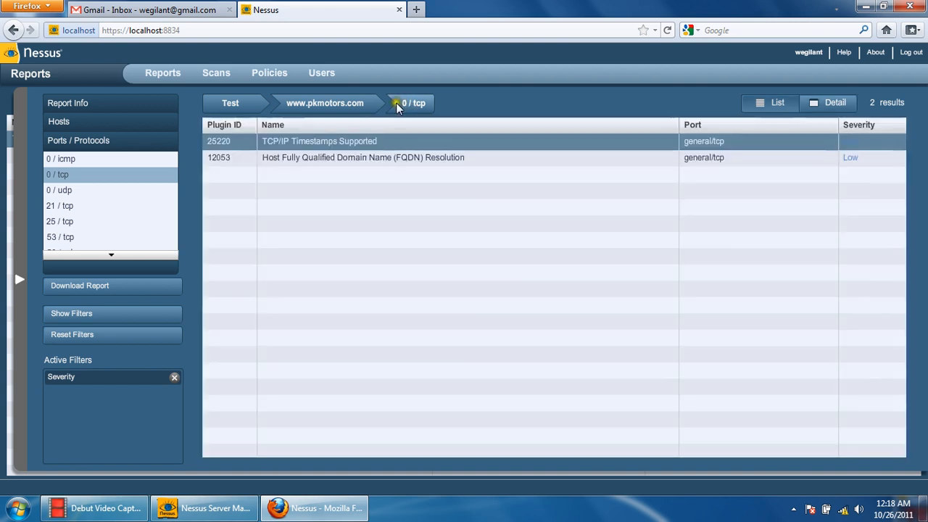
pyautogui.click(313, 182)
pyautogui.moveTo(276, 163); pyautogui.dragTo(299, 162)
pyautogui.click(482, 175)
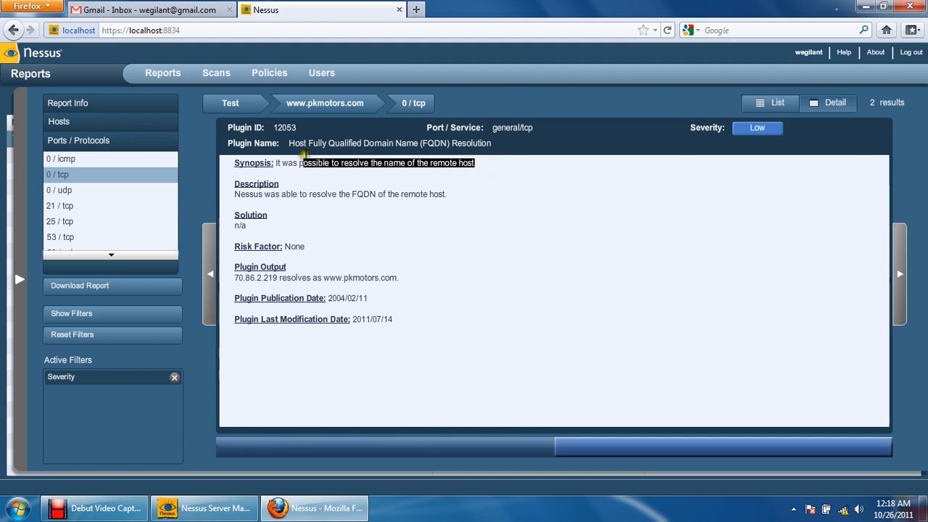
pyautogui.click(316, 190)
pyautogui.moveTo(219, 199); pyautogui.dragTo(247, 196)
pyautogui.click(374, 209)
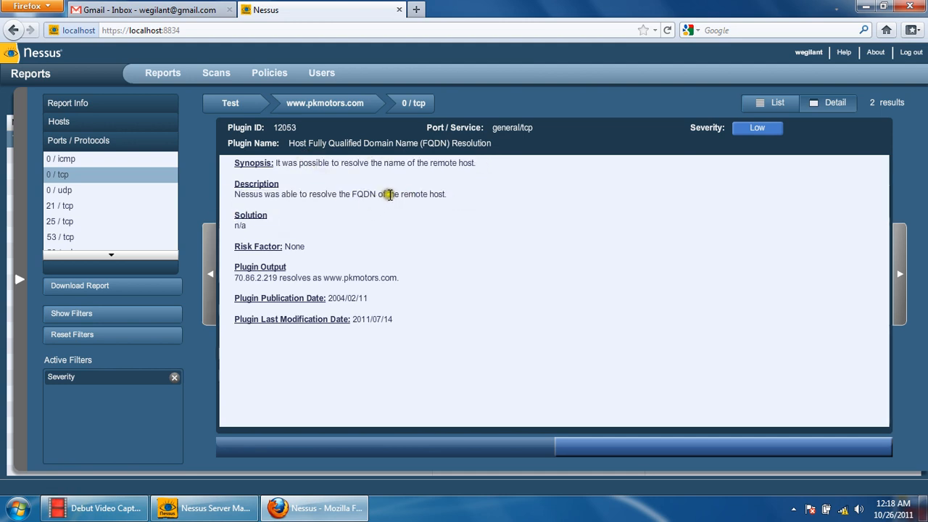
pyautogui.moveTo(390, 195); pyautogui.dragTo(468, 196)
pyautogui.click(479, 196)
pyautogui.moveTo(275, 278); pyautogui.dragTo(408, 278)
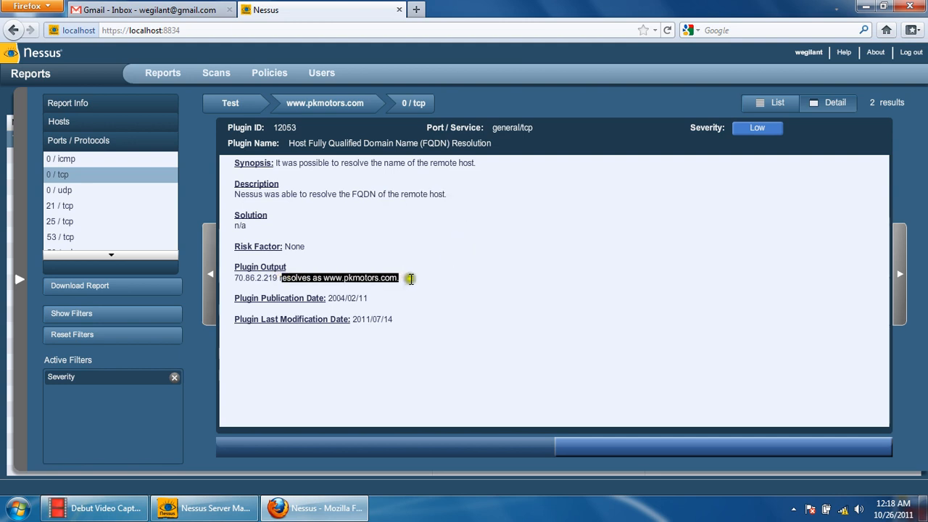
pyautogui.click(406, 282)
pyautogui.click(317, 279)
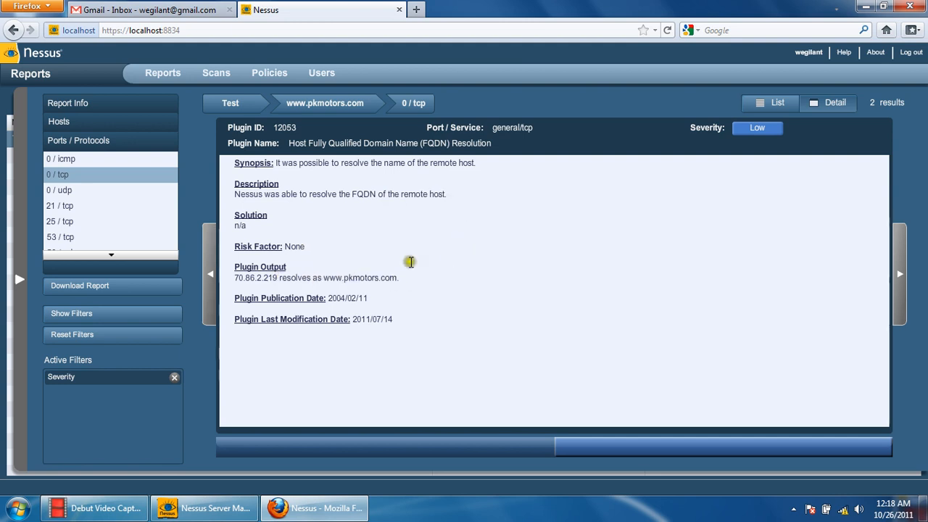
# - Return to the host's port list, list the low-severity findings of the www service on port 443, and open SSL Session Resume Supported
pyautogui.click(312, 104)
pyautogui.scroll(-2, 726, 297)
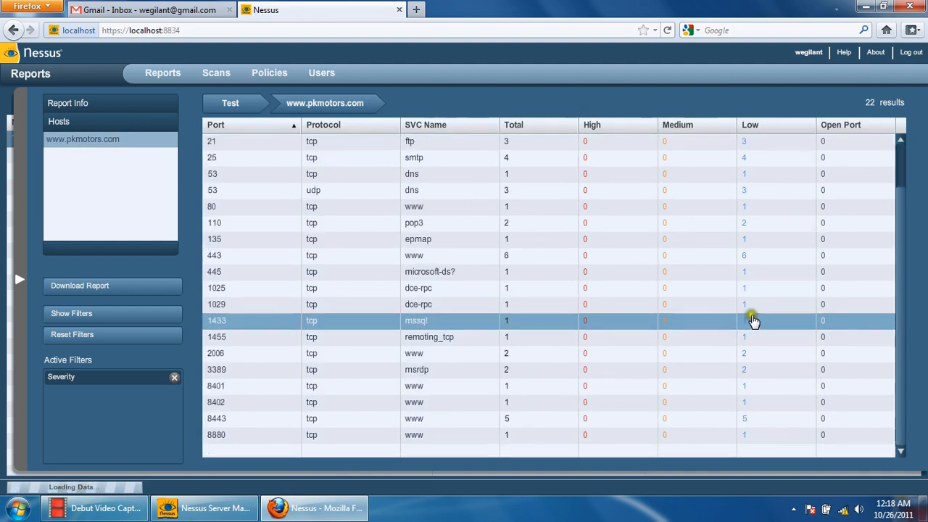
pyautogui.click(745, 259)
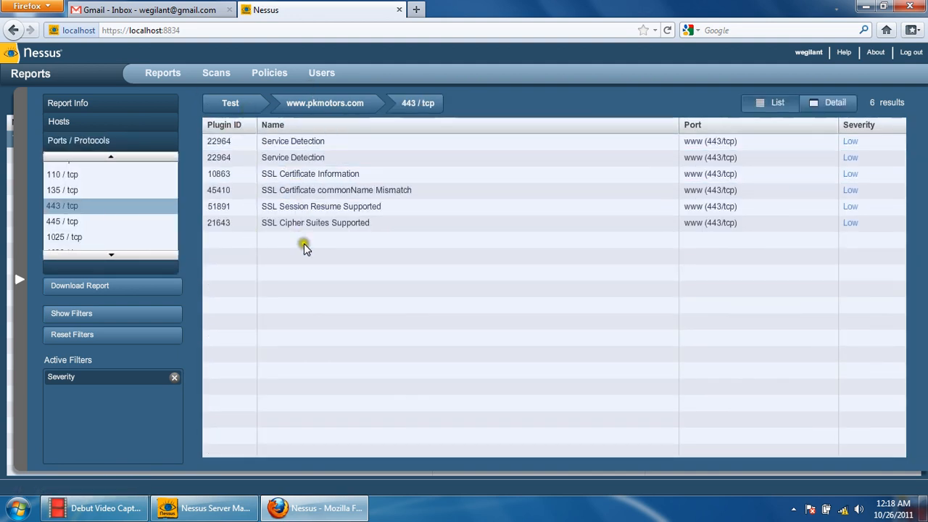
pyautogui.click(710, 209)
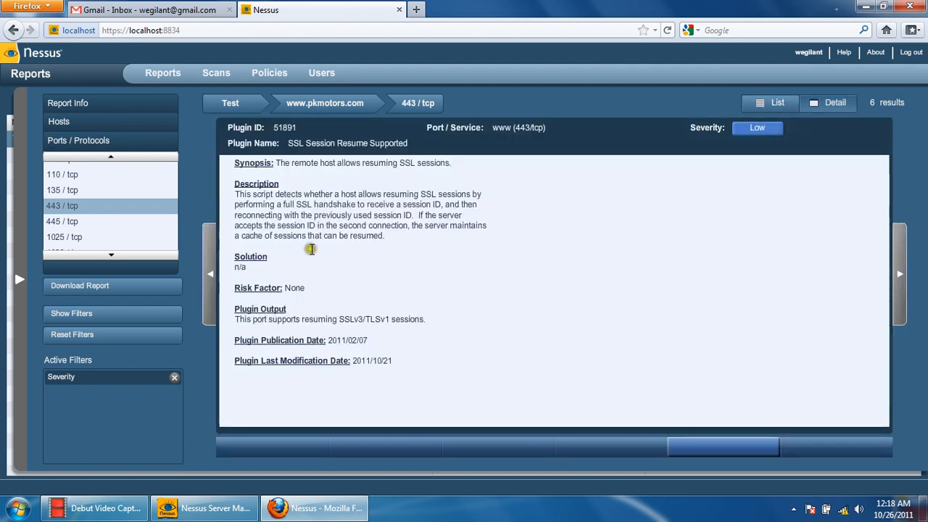
# - Read the description of the SSL Session Resume Supported finding
pyautogui.moveTo(274, 185); pyautogui.dragTo(259, 201)
pyautogui.click(396, 235)
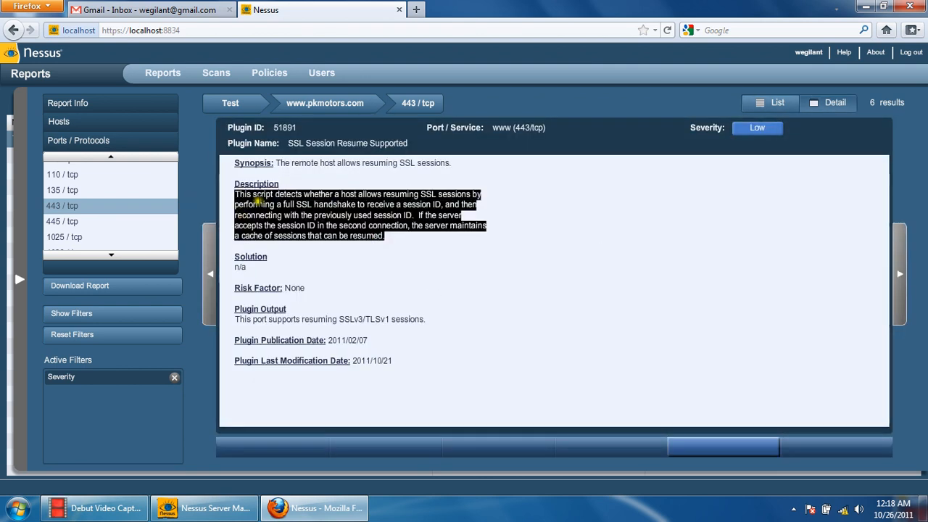
pyautogui.click(259, 200)
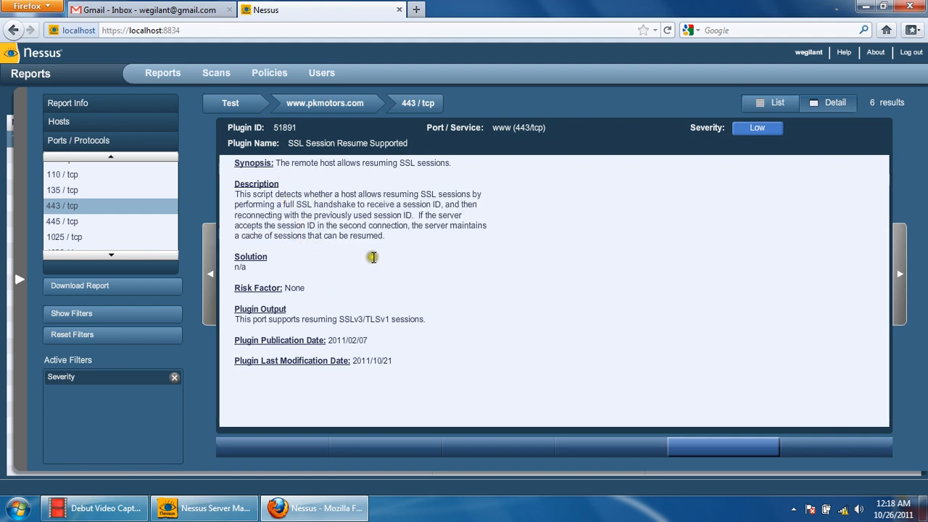
# - Return to the host's port list and download the report in the Detailed HTML Report (by finding) format
pyautogui.click(351, 105)
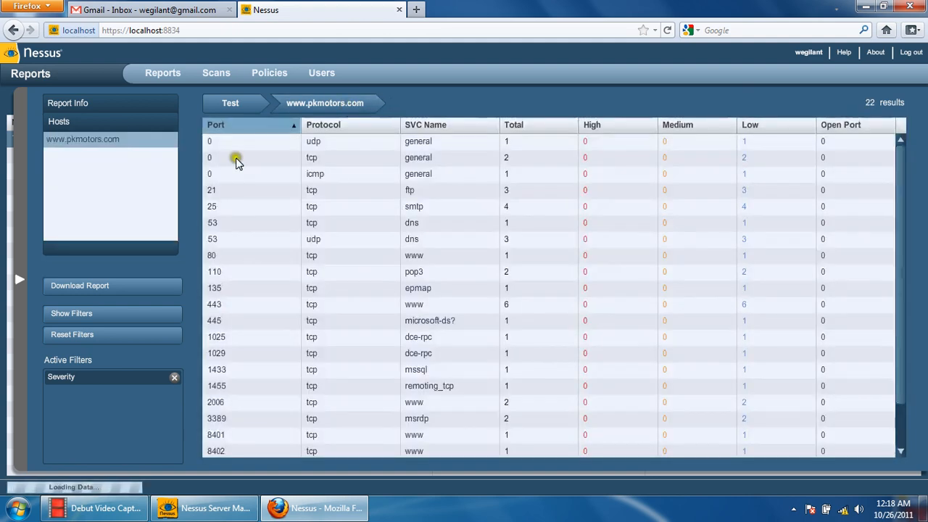
pyautogui.click(95, 283)
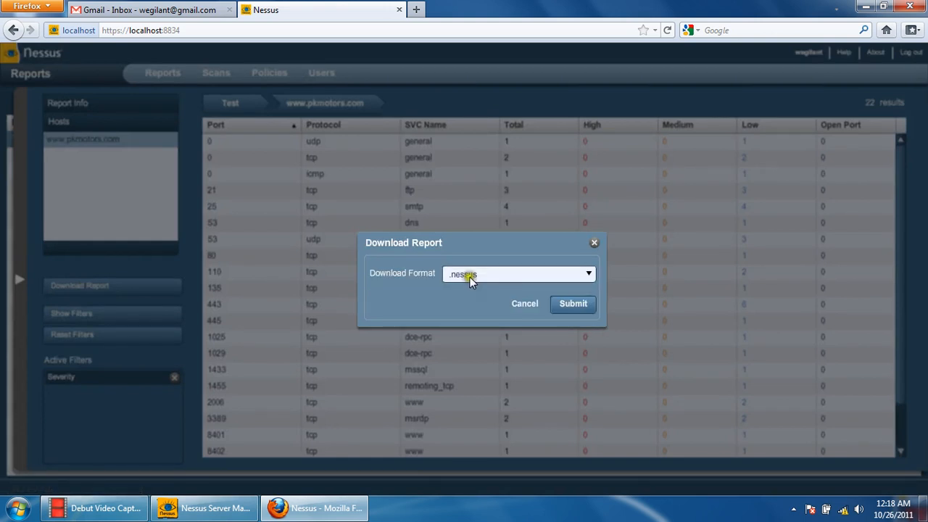
pyautogui.click(521, 276)
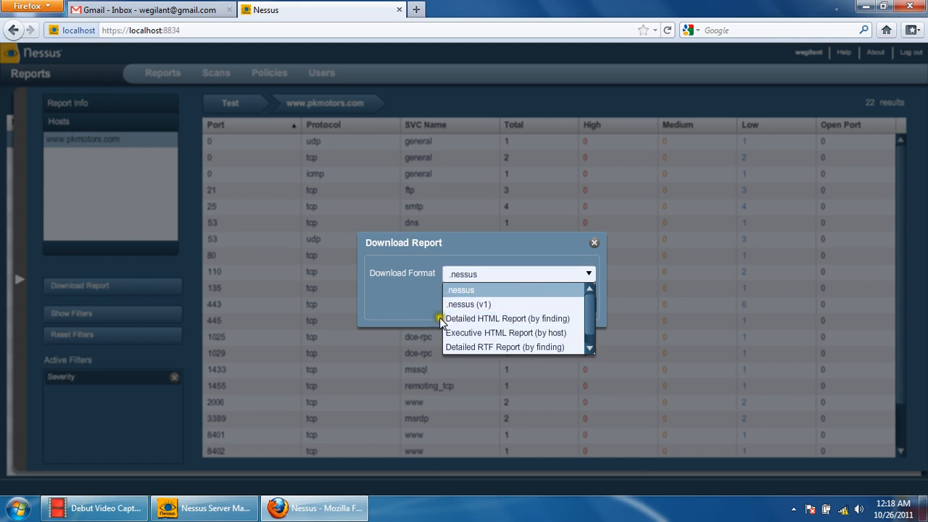
pyautogui.click(488, 319)
pyautogui.click(570, 306)
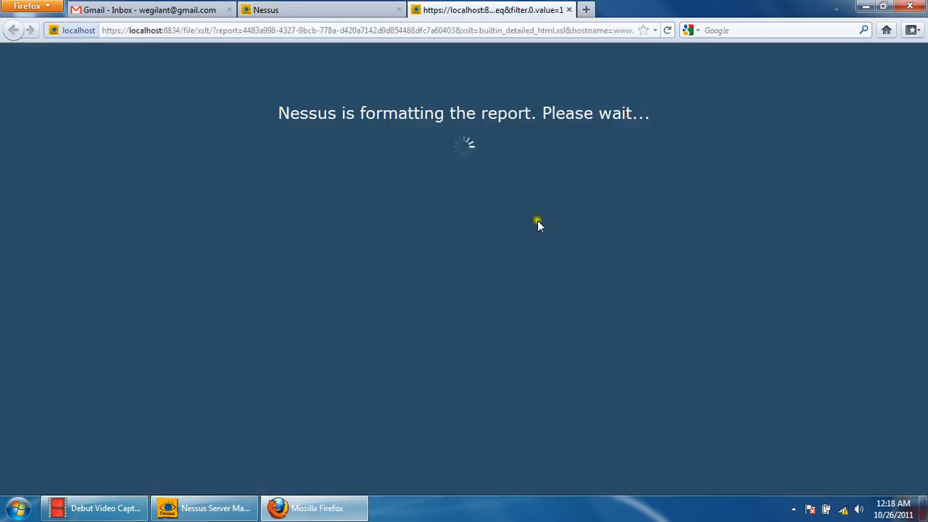
pyautogui.moveTo(319, 109); pyautogui.dragTo(570, 119)
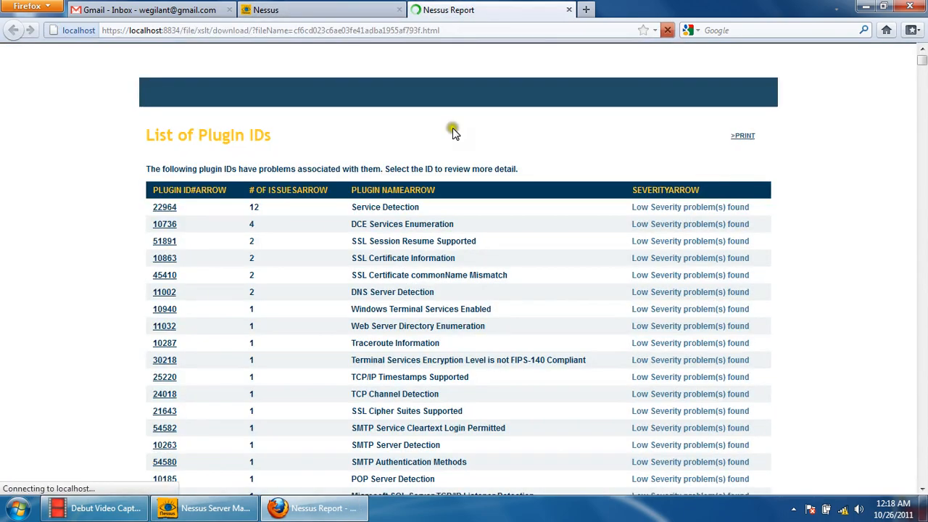
# - Look through the HTML report's findings and read the plugin output listing the discovered web server directories
pyautogui.scroll(-15, 388, 255)
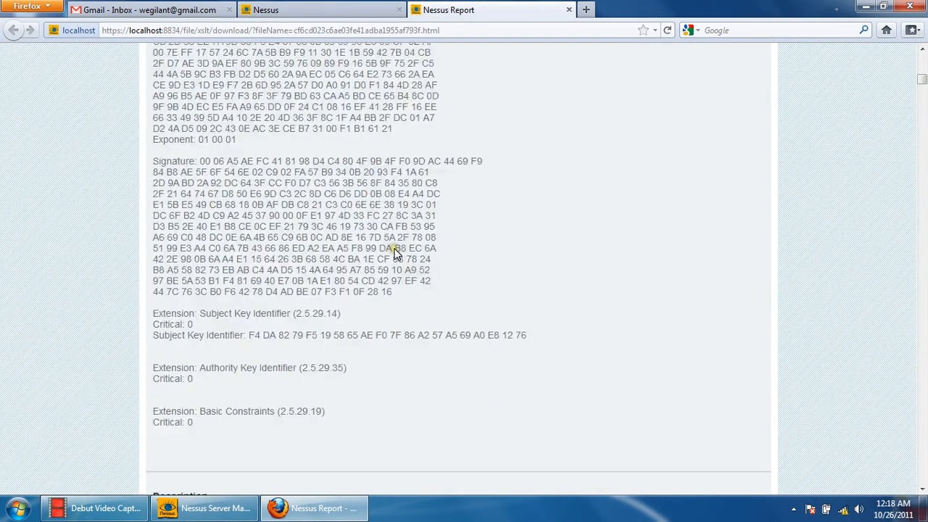
pyautogui.scroll(8, 397, 254)
pyautogui.scroll(-20, 396, 254)
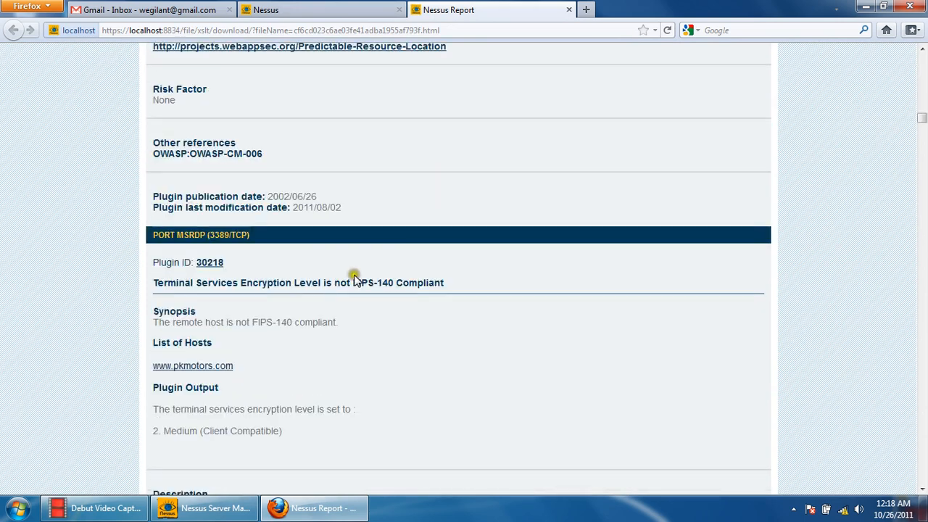
pyautogui.scroll(-5, 360, 284)
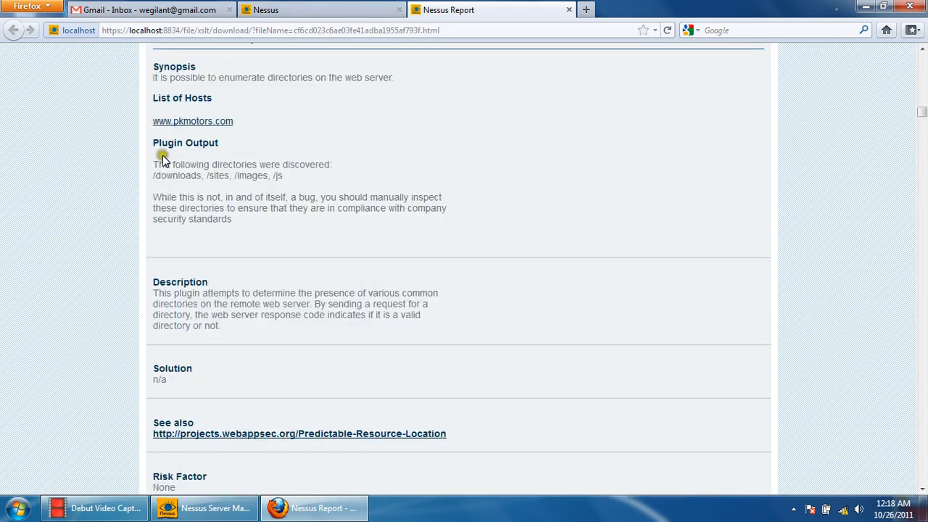
pyautogui.moveTo(153, 144); pyautogui.dragTo(240, 150)
pyautogui.moveTo(155, 166); pyautogui.dragTo(276, 181)
pyautogui.click(367, 216)
# - Go back to the report's List of PlugIn IDs and examine the SSL Certificate Information details of plugin 10863
pyautogui.scroll(10, 366, 215)
pyautogui.scroll(10, 365, 216)
pyautogui.scroll(-8, 365, 216)
pyautogui.scroll(10, 365, 216)
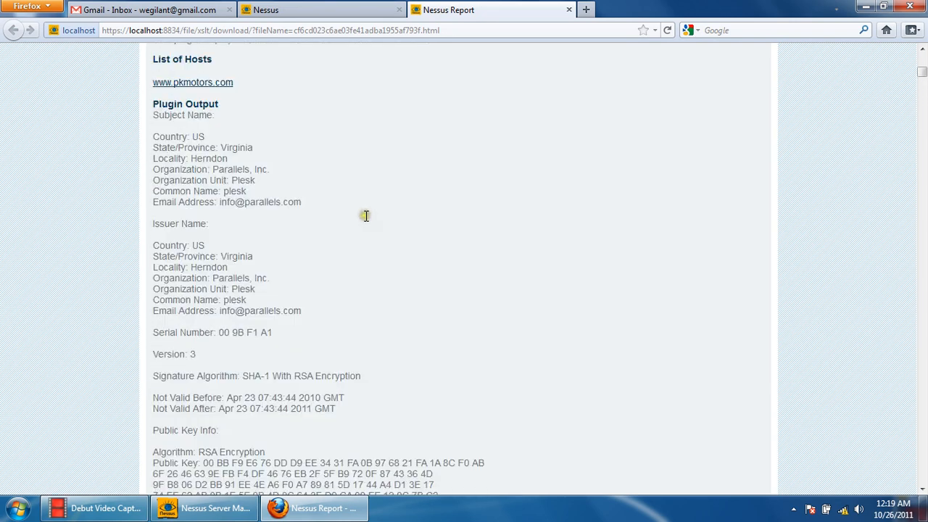
pyautogui.scroll(15, 365, 216)
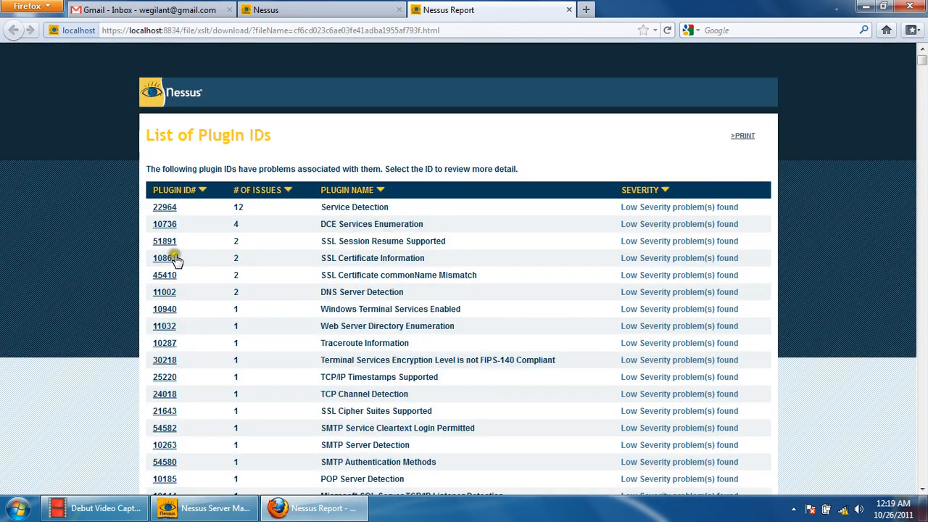
pyautogui.click(171, 259)
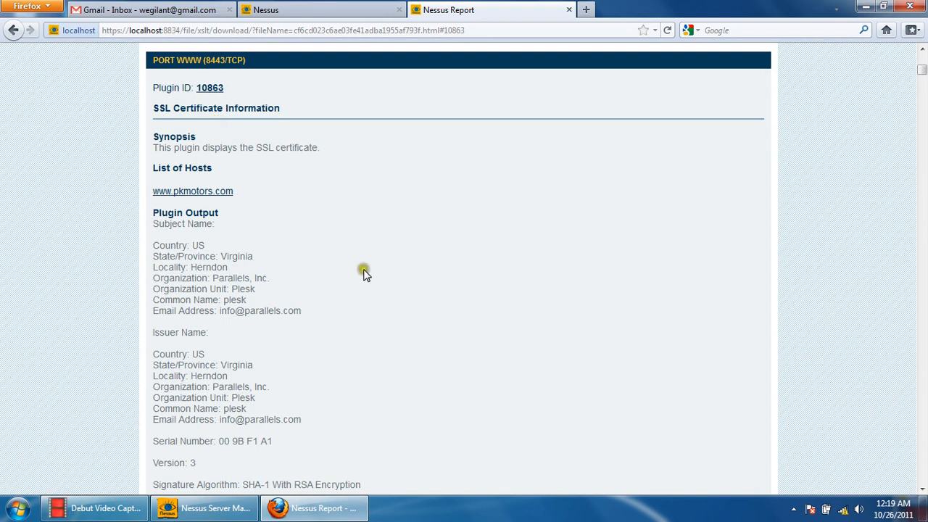
pyautogui.scroll(-15, 246, 188)
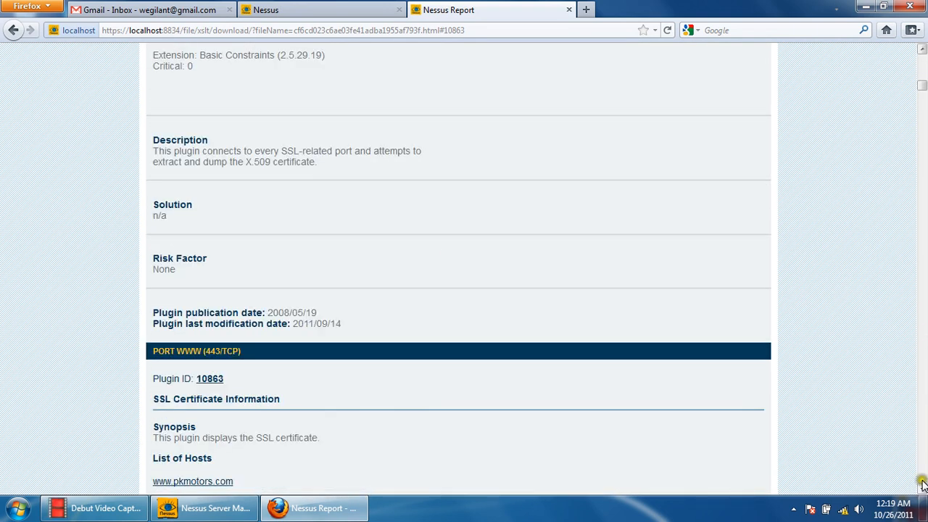
# - Return to the start of the HTML report and review the complete plugin list with issue counts and severities
pyautogui.moveTo(922, 87); pyautogui.dragTo(923, 48)
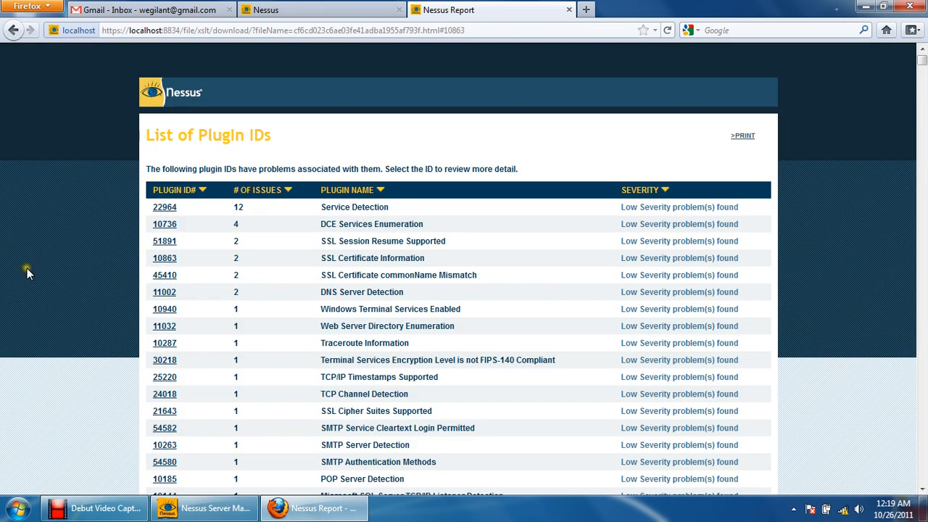
pyautogui.scroll(-2, 27, 271)
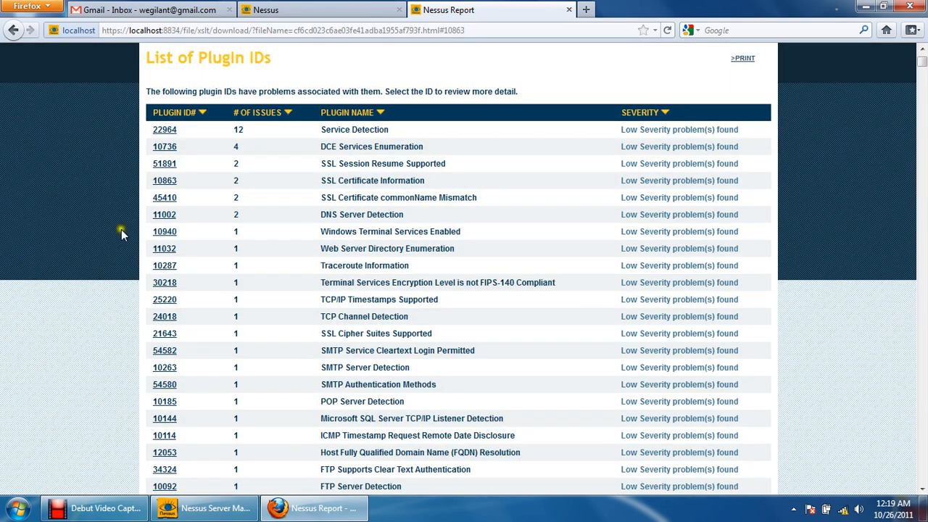
pyautogui.scroll(-2, 667, 195)
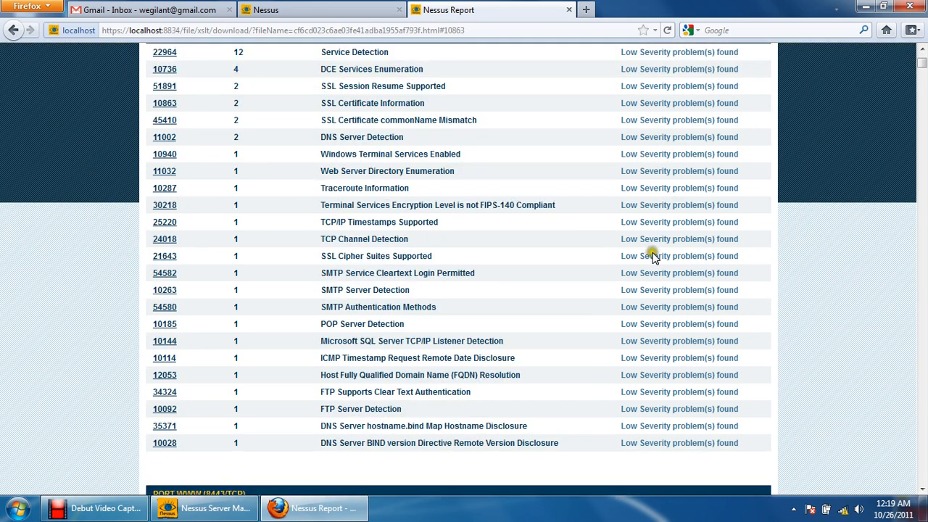
pyautogui.scroll(4, 533, 354)
# - Switch back to the Nessus console, leave the host's results for the list of all reports, and select the Test report
pyautogui.click(364, 6)
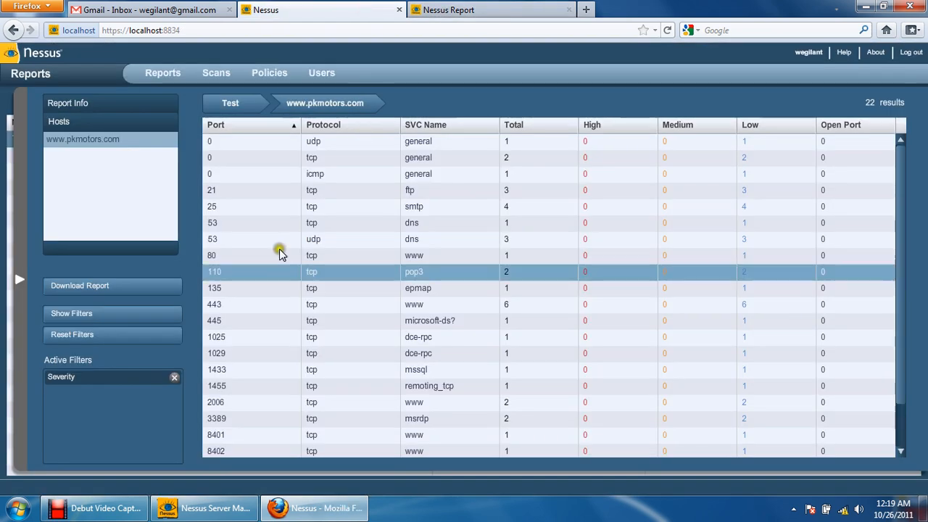
pyautogui.click(235, 102)
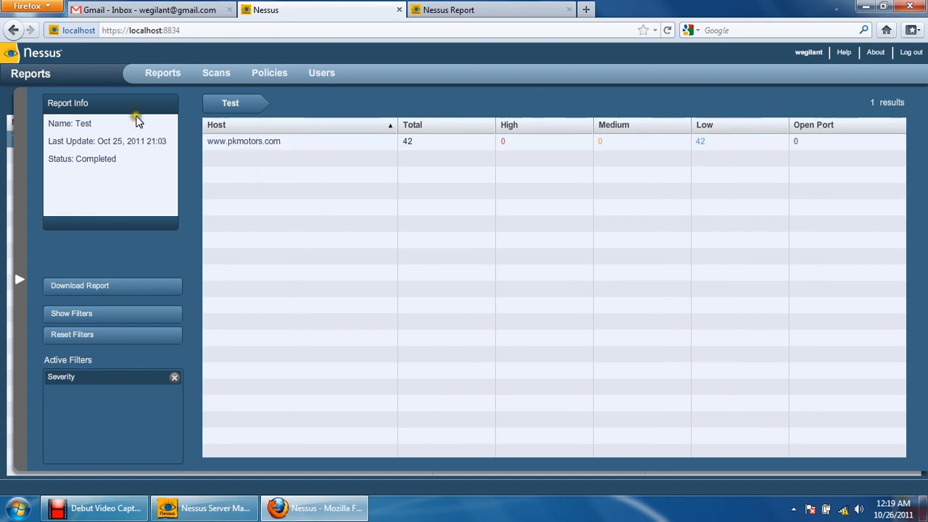
pyautogui.click(159, 75)
pyautogui.click(479, 142)
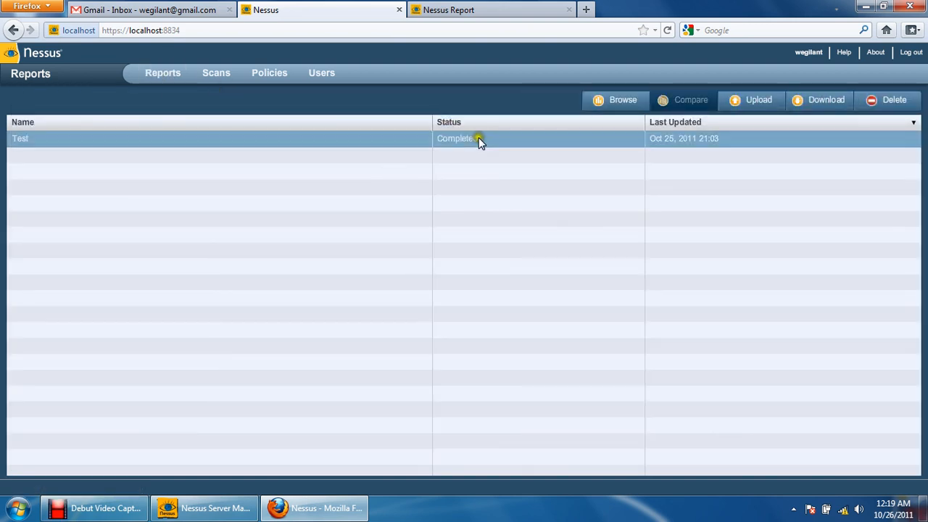